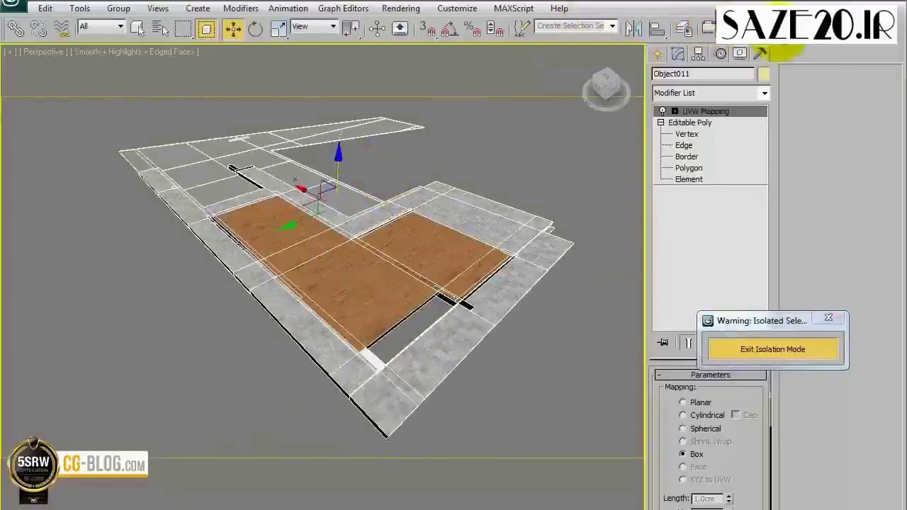
# Sample the floor object's material into an unused sample slot of the Material Editor
pyautogui.click(787, 39)
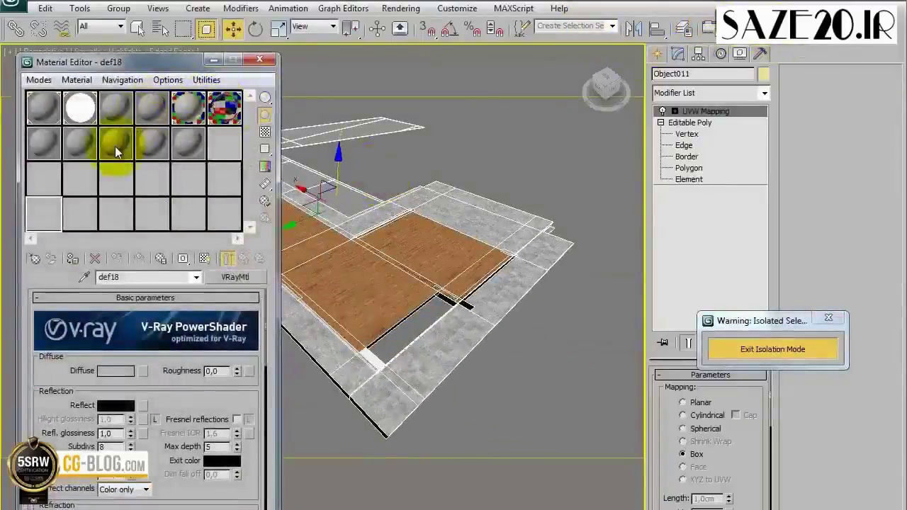
pyautogui.click(37, 185)
pyautogui.click(83, 276)
pyautogui.click(368, 261)
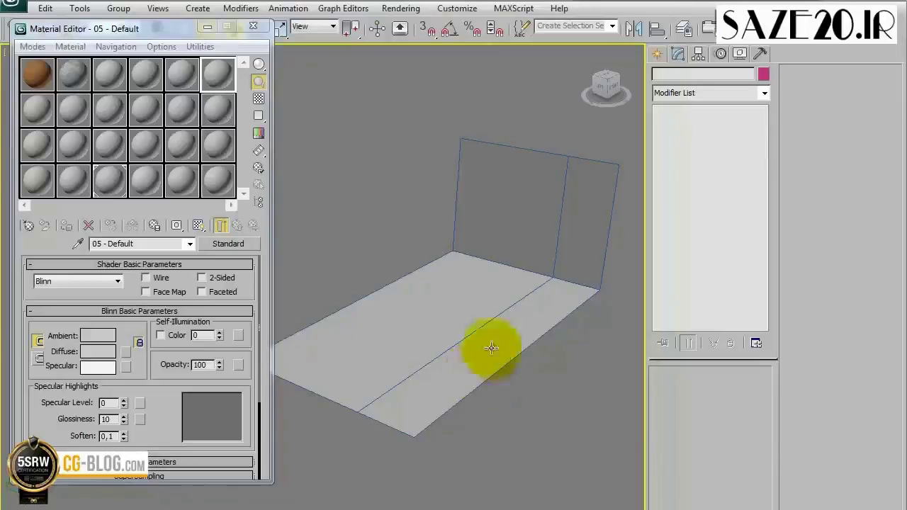
# Select the L-shaped plane and check the material ID of each floor and wall polygon
pyautogui.click(524, 305)
pyautogui.moveTo(486, 340)
pyautogui.keyDown('alt'); pyautogui.mouseDown(button='middle')
pyautogui.moveTo(487, 279)
pyautogui.moveTo(474, 243)
pyautogui.moveTo(561, 319)
pyautogui.moveTo(629, 319)
pyautogui.moveTo(478, 340)
pyautogui.moveTo(486, 357)
pyautogui.moveTo(496, 340)
pyautogui.mouseUp(button='middle'); pyautogui.keyUp('alt')
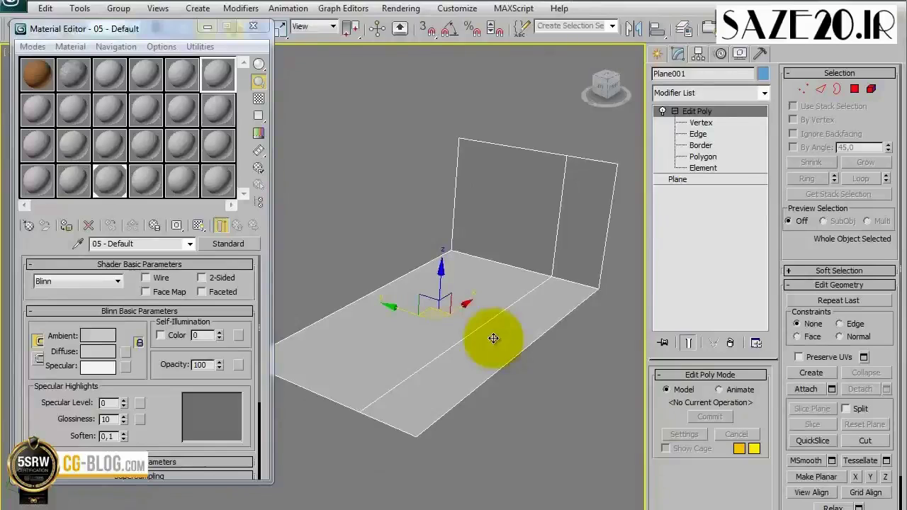
pyautogui.click(855, 88)
pyautogui.moveTo(879, 482); pyautogui.dragTo(805, 61)
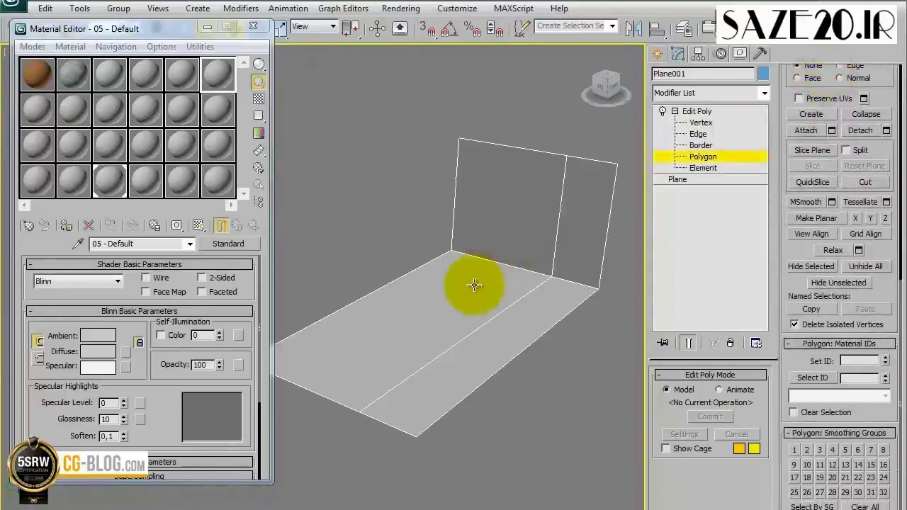
pyautogui.click(475, 285)
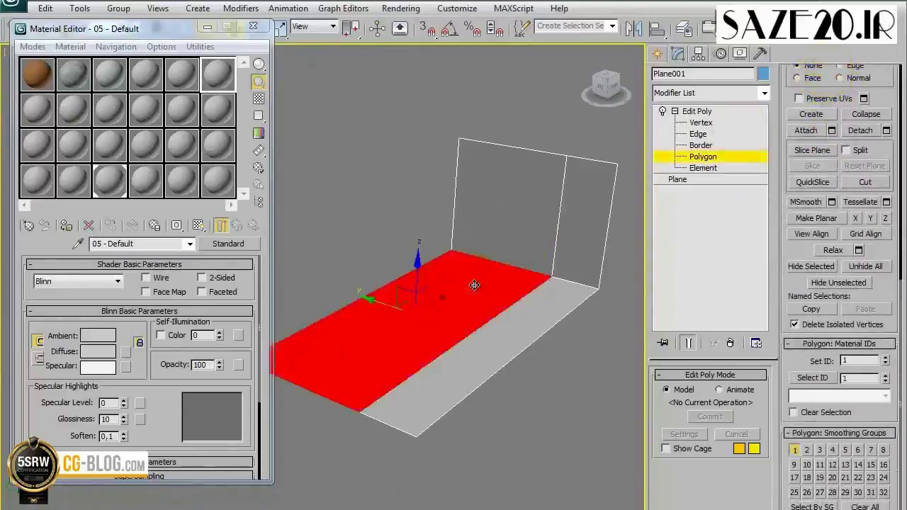
pyautogui.click(543, 311)
pyautogui.click(576, 246)
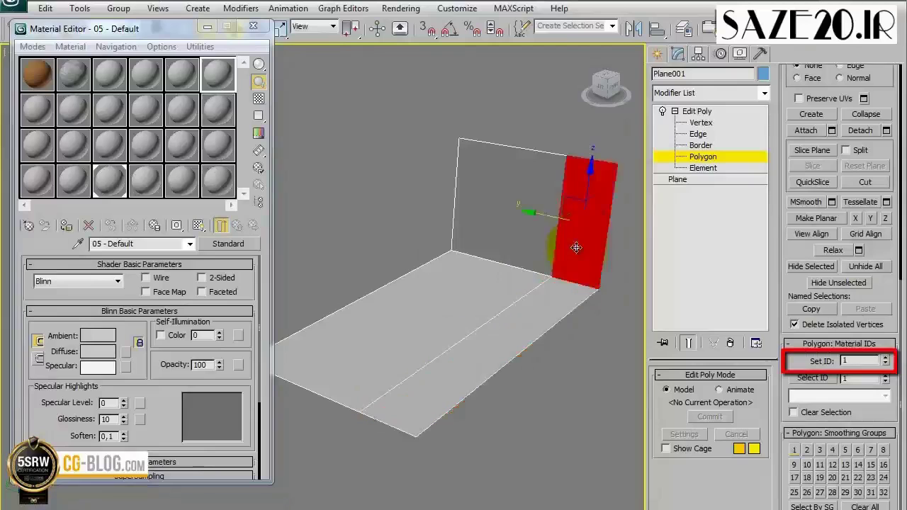
pyautogui.click(501, 230)
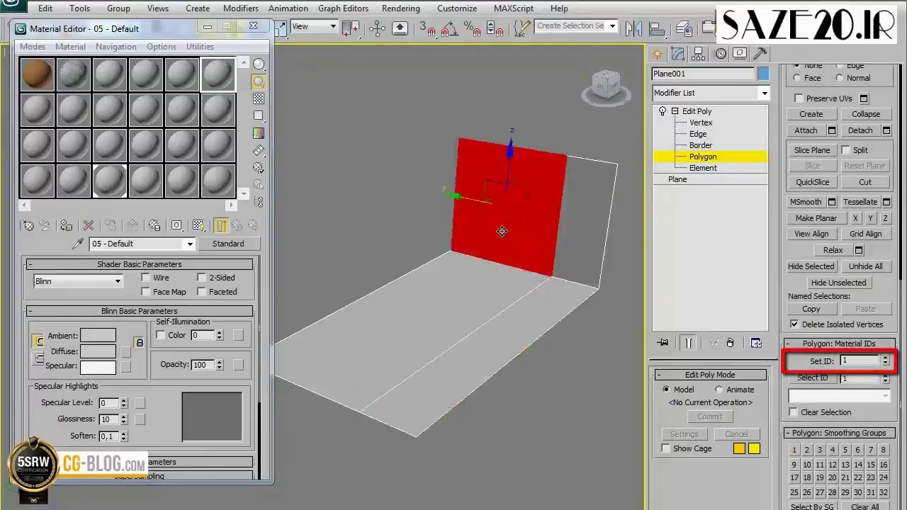
# Set material ID 2 on the narrow floor strip and material ID 3 on both wall polygons
pyautogui.click(518, 330)
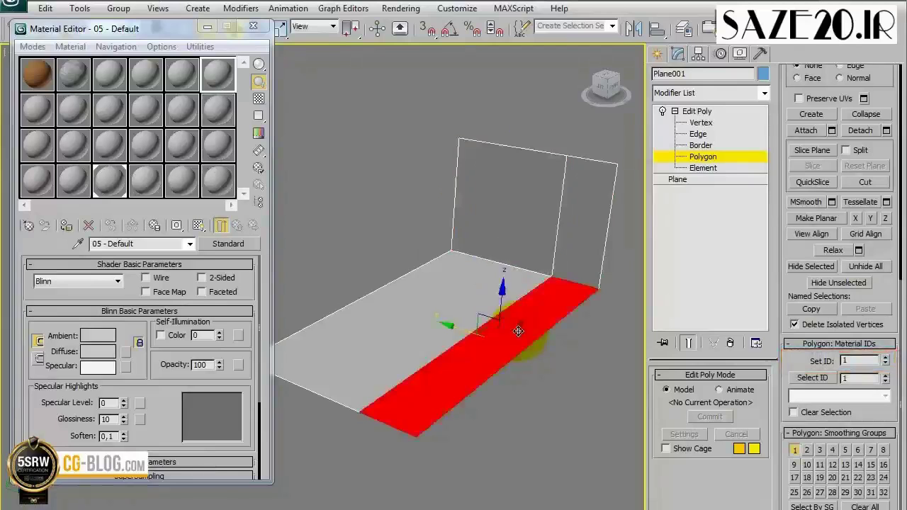
pyautogui.click(840, 361)
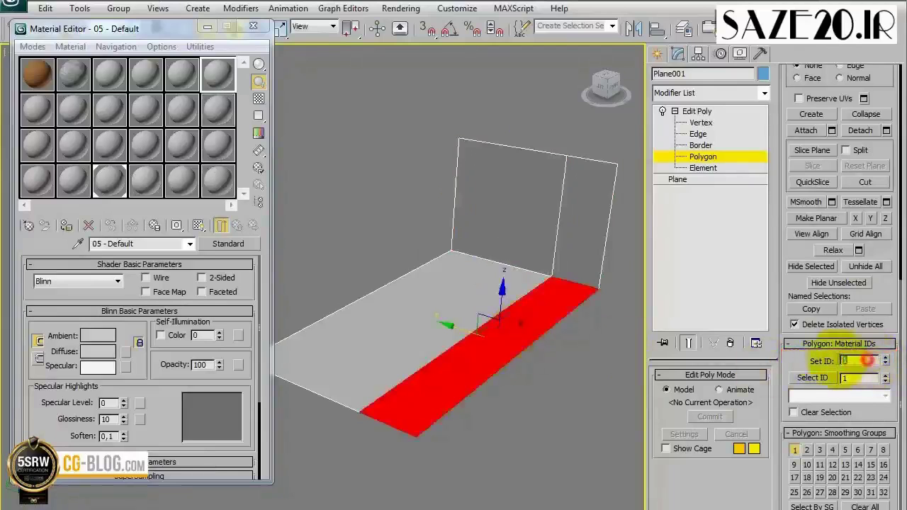
pyautogui.write('2')
pyautogui.press('Return')
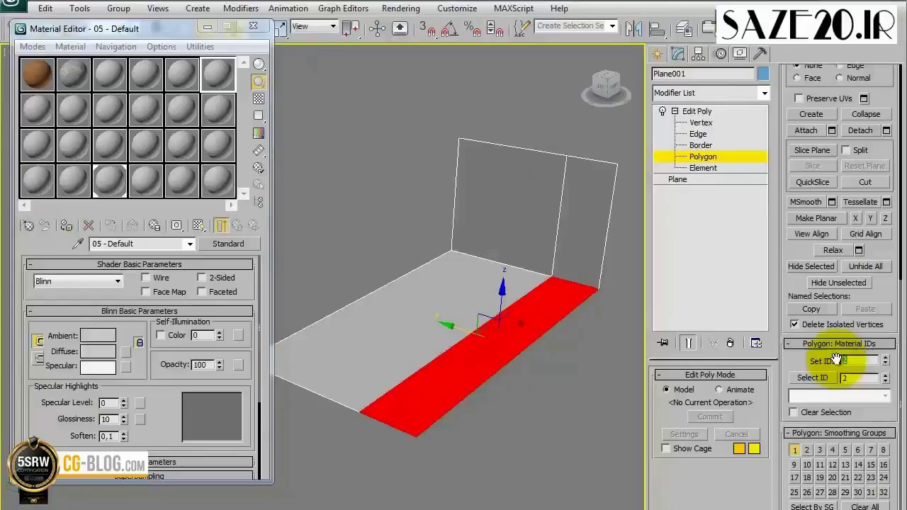
pyautogui.click(540, 208)
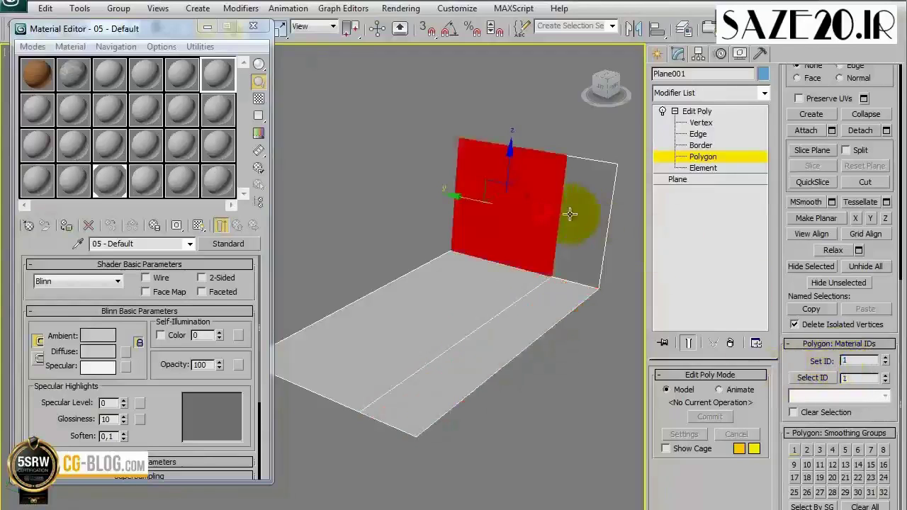
pyautogui.click(829, 362)
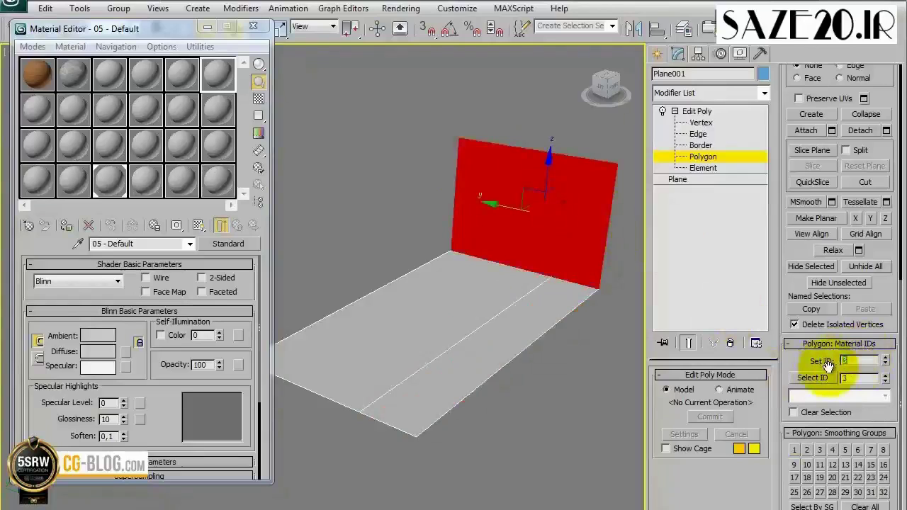
# Review the material IDs of the floor and wall polygons in turn, and leave polygon editing
pyautogui.click(460, 298)
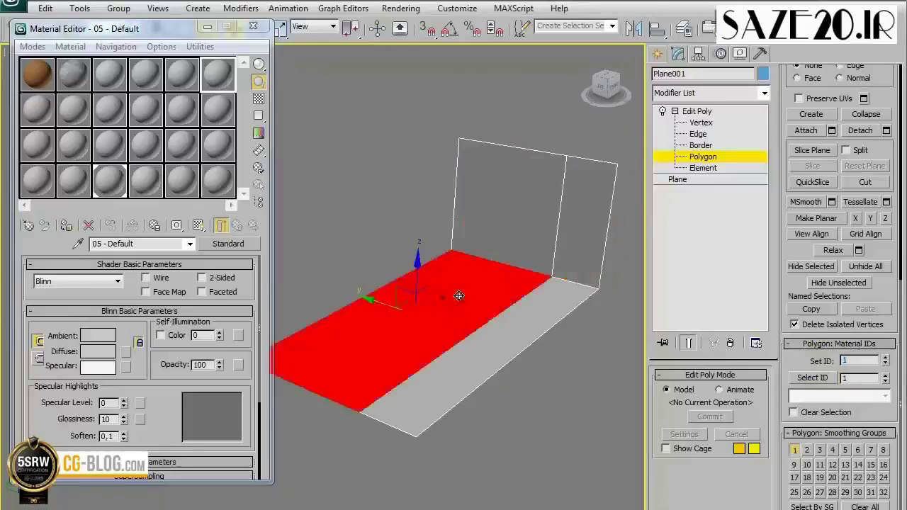
pyautogui.click(528, 328)
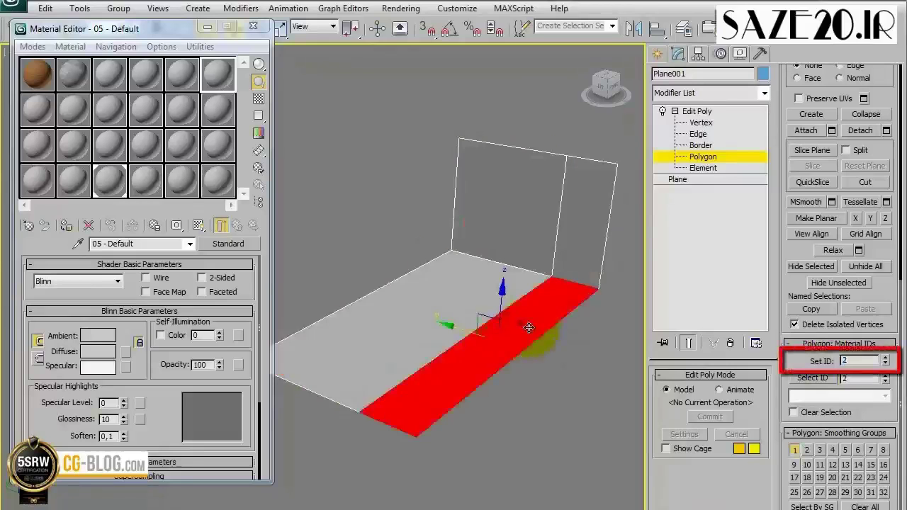
pyautogui.click(572, 241)
pyautogui.click(502, 201)
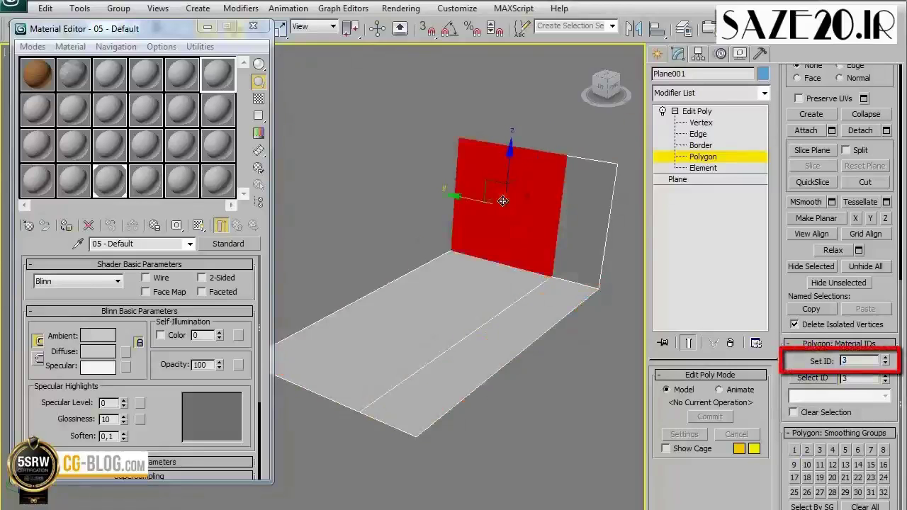
pyautogui.click(377, 192)
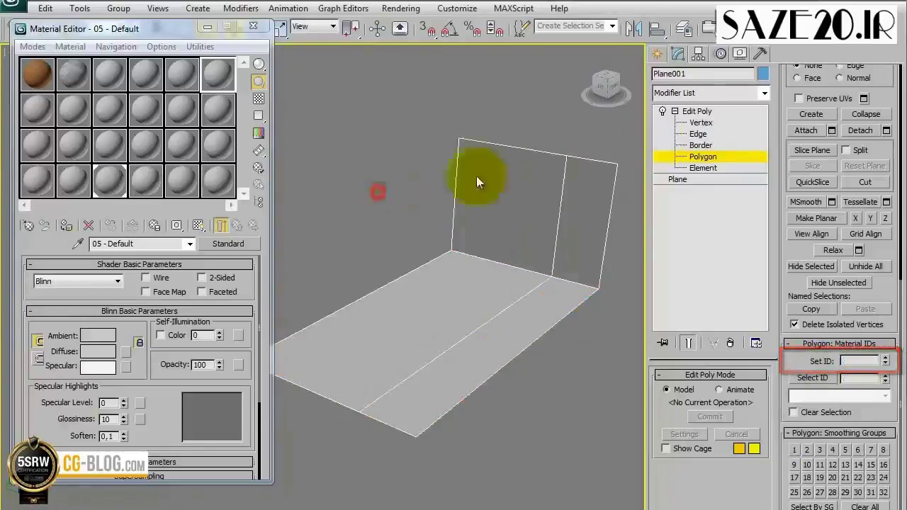
pyautogui.click(696, 111)
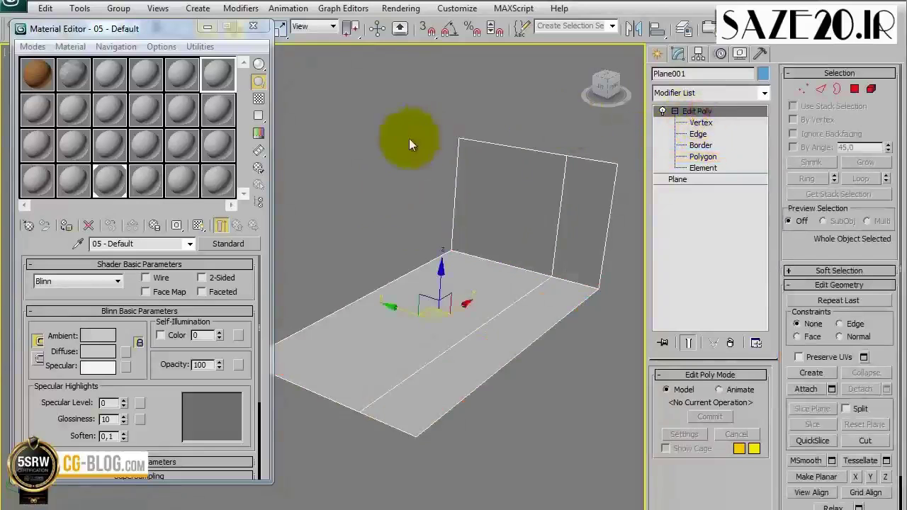
# Change the 05 - Default material to the Multi/Sub-Object type, discarding the old material
pyautogui.click(238, 243)
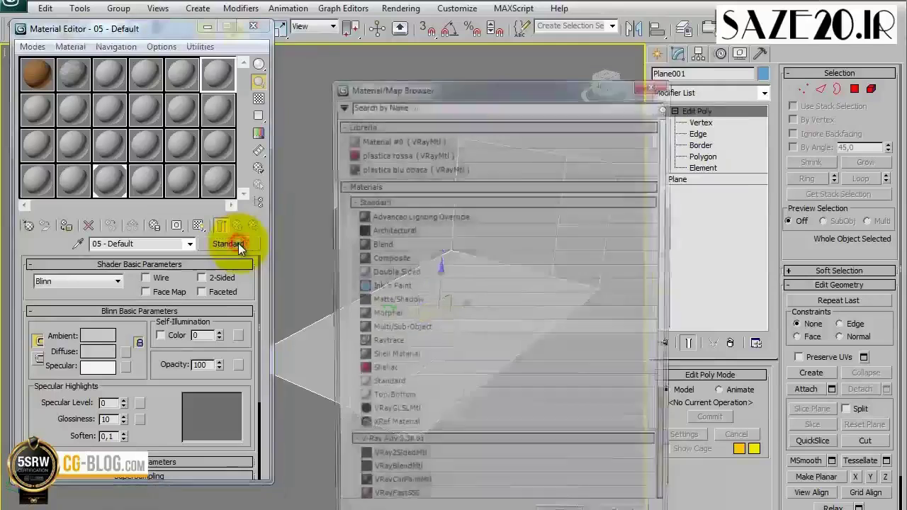
pyautogui.moveTo(497, 90); pyautogui.dragTo(470, 41)
pyautogui.click(396, 280)
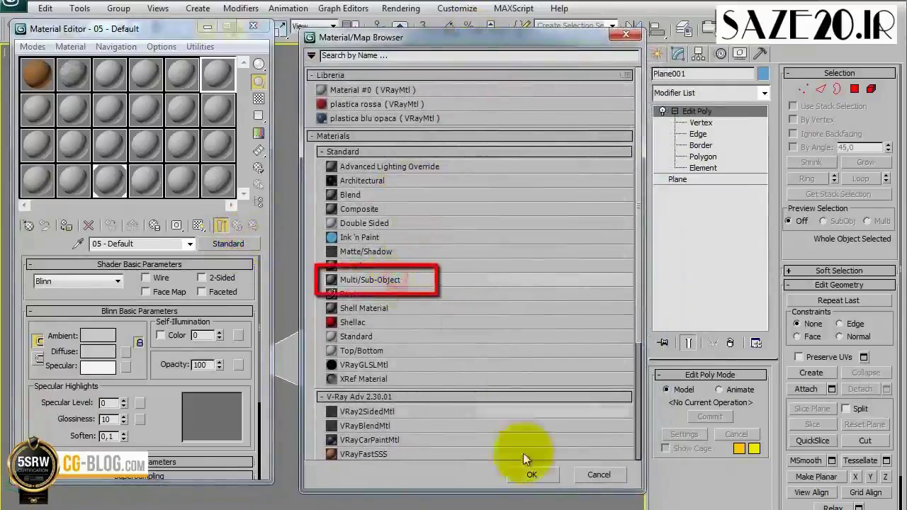
pyautogui.click(532, 476)
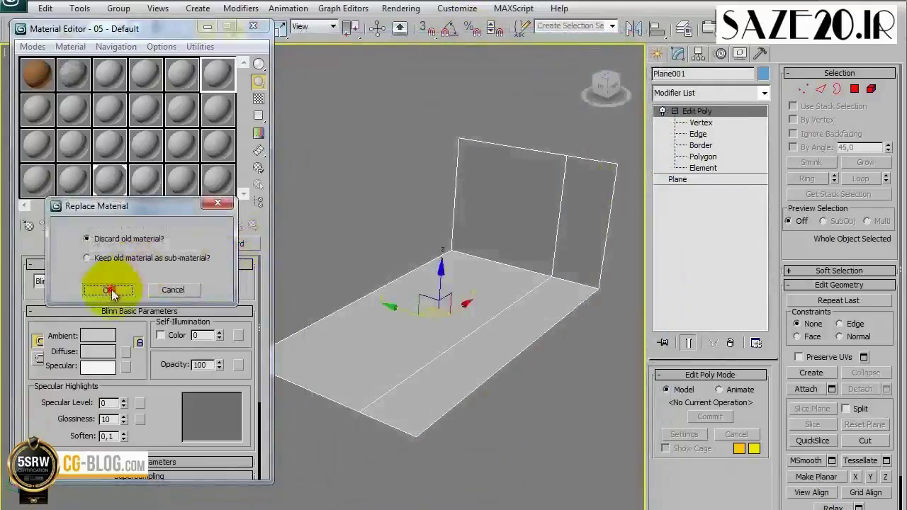
pyautogui.click(110, 288)
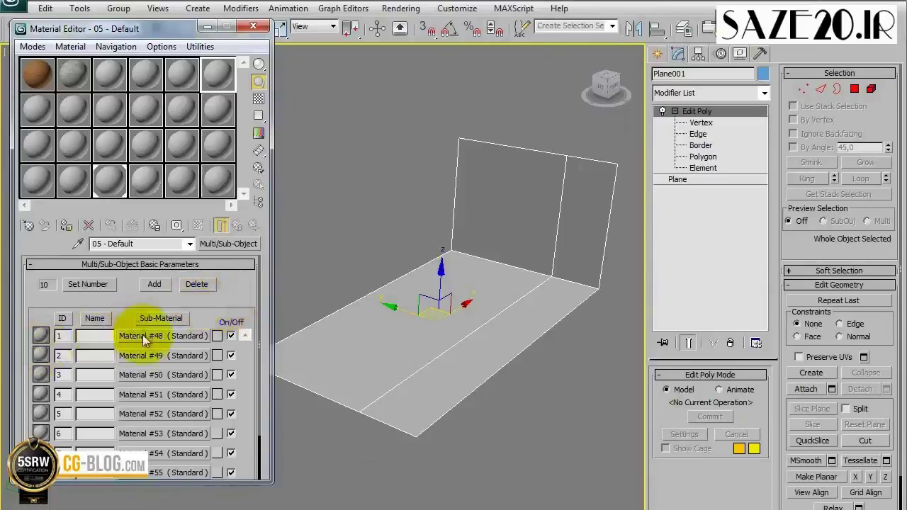
pyautogui.doubleClick(64, 355)
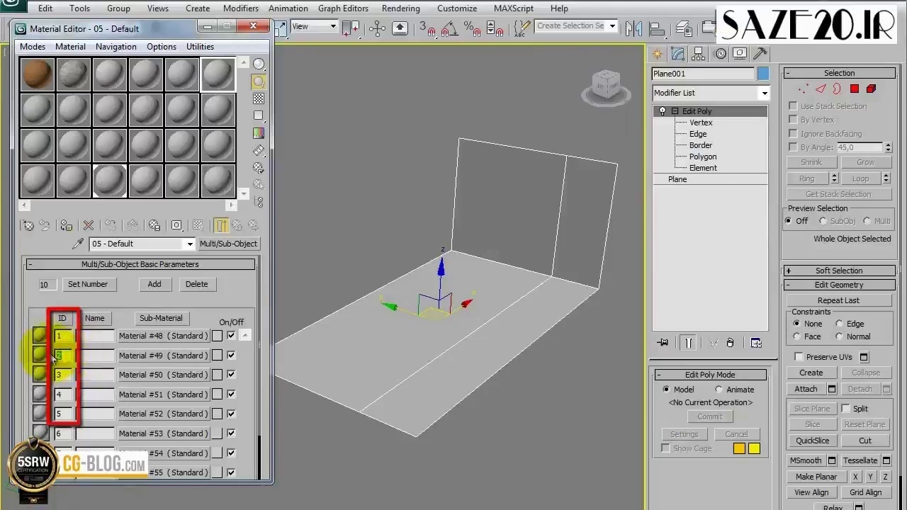
# Examine enlarged previews of the floor1, floor2 and wall materials, and close them
pyautogui.doubleClick(37, 73)
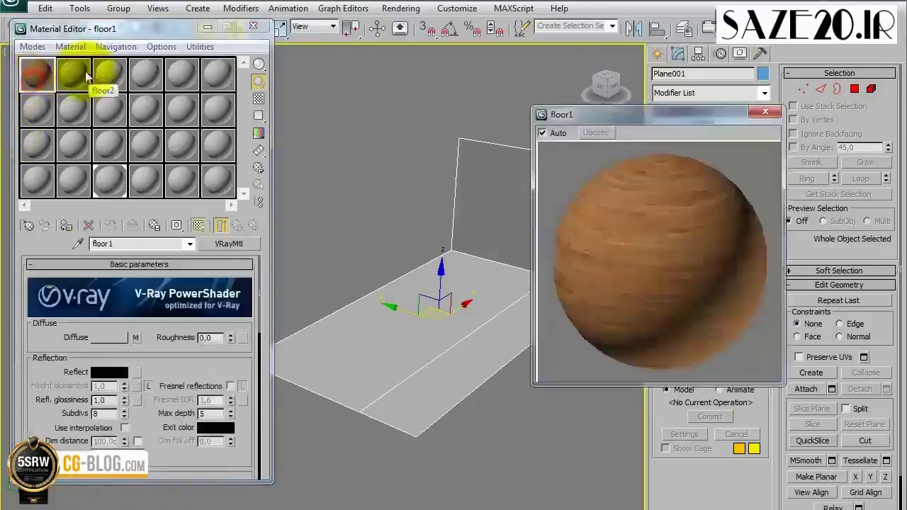
pyautogui.doubleClick(73, 73)
pyautogui.doubleClick(116, 77)
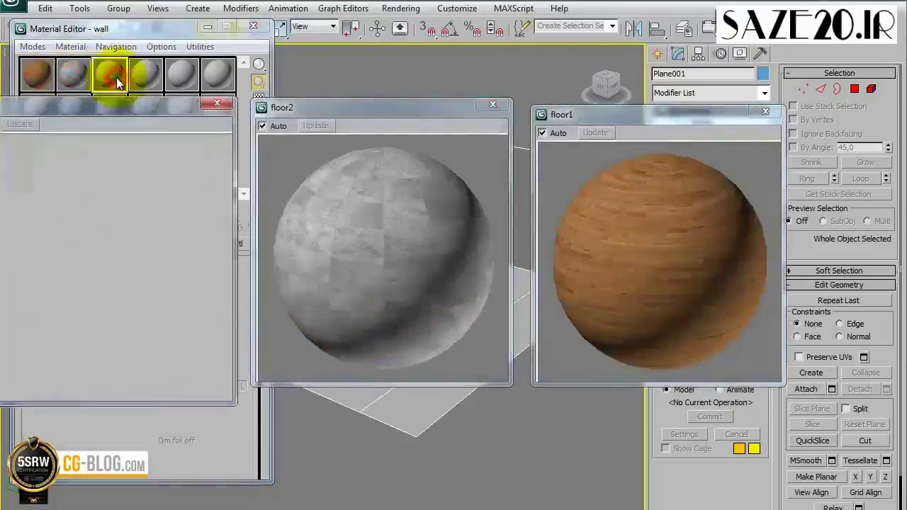
pyautogui.moveTo(644, 116); pyautogui.dragTo(671, 129)
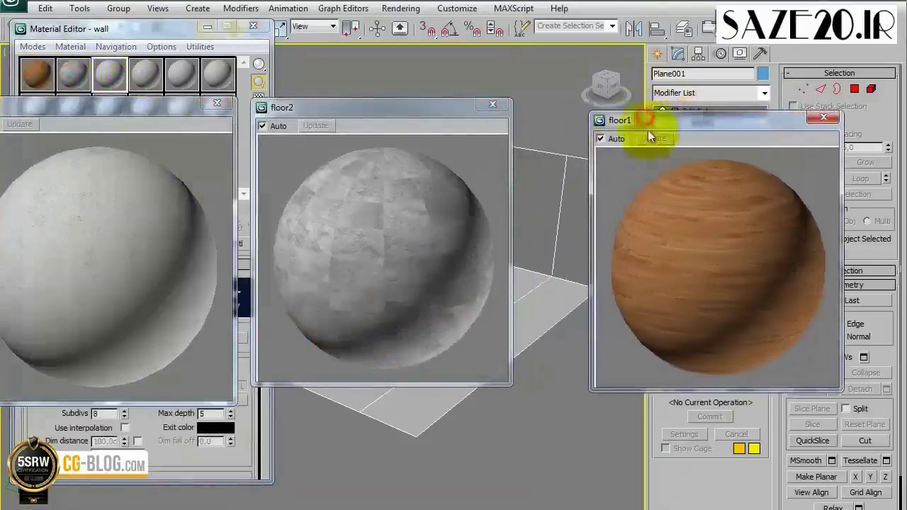
pyautogui.moveTo(437, 116); pyautogui.dragTo(558, 111)
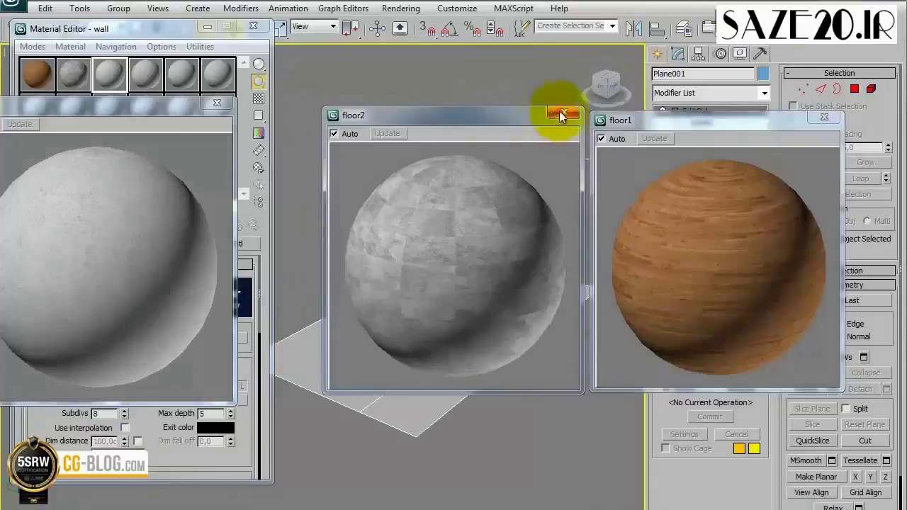
pyautogui.click(559, 112)
pyautogui.moveTo(150, 112); pyautogui.dragTo(469, 130)
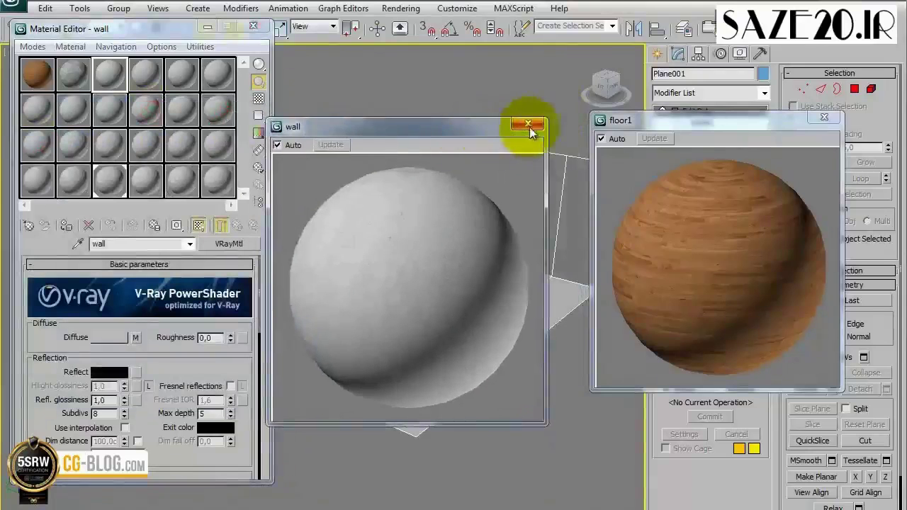
pyautogui.click(528, 125)
pyautogui.click(823, 117)
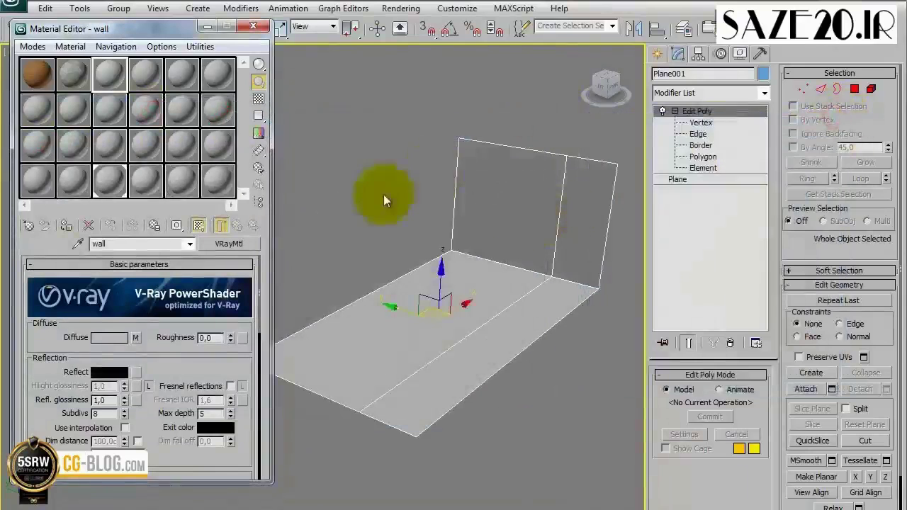
# Place floor1, floor2 and wall as instances in sub-materials 1, 2 and 3 of 05 - Default and assign it to the plane
pyautogui.click(217, 74)
pyautogui.moveTo(38, 75); pyautogui.dragTo(158, 339)
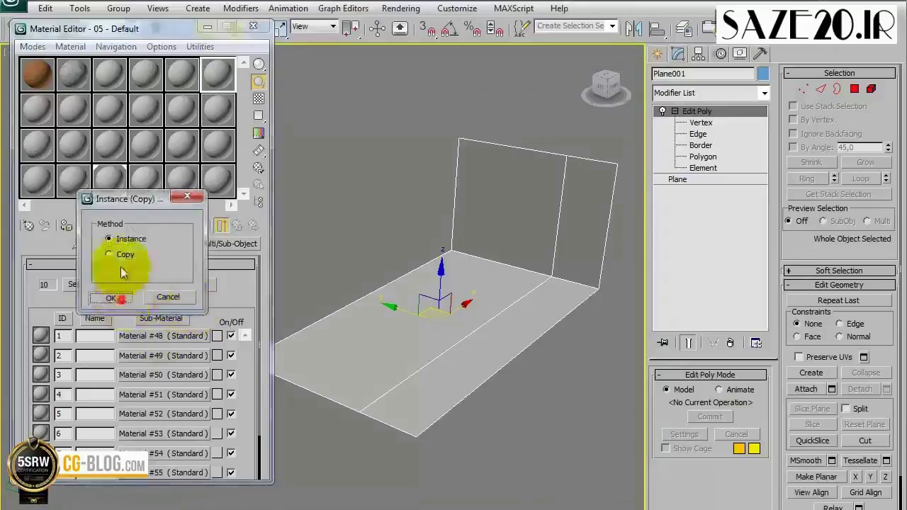
pyautogui.click(116, 298)
pyautogui.moveTo(170, 283); pyautogui.dragTo(178, 356)
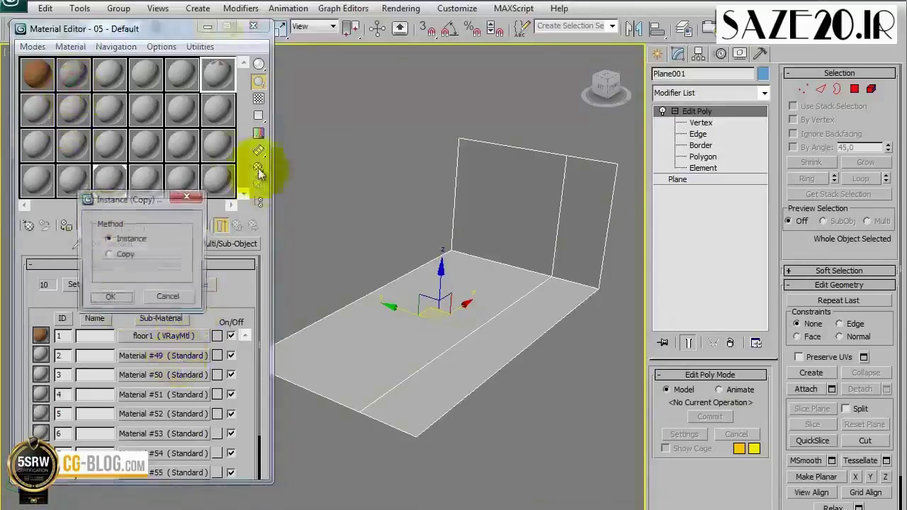
pyautogui.click(110, 296)
pyautogui.moveTo(102, 77); pyautogui.dragTo(181, 373)
pyautogui.click(111, 296)
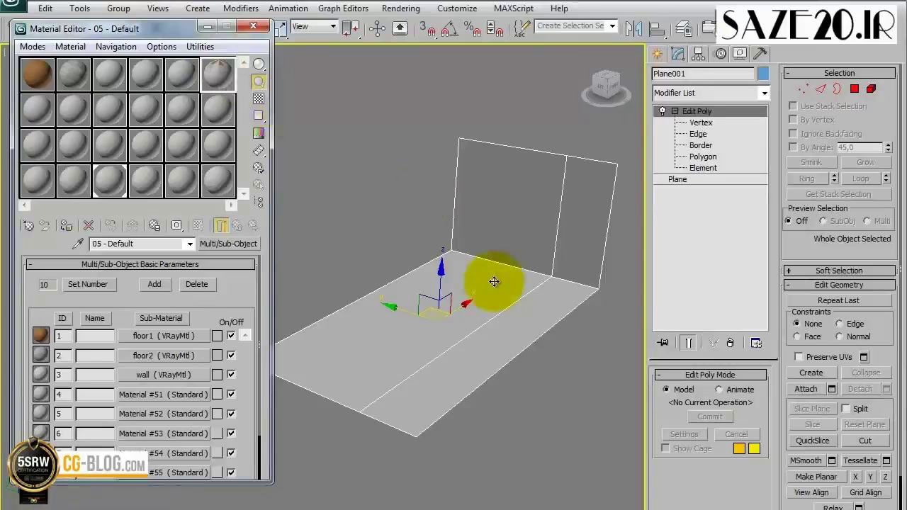
pyautogui.click(66, 226)
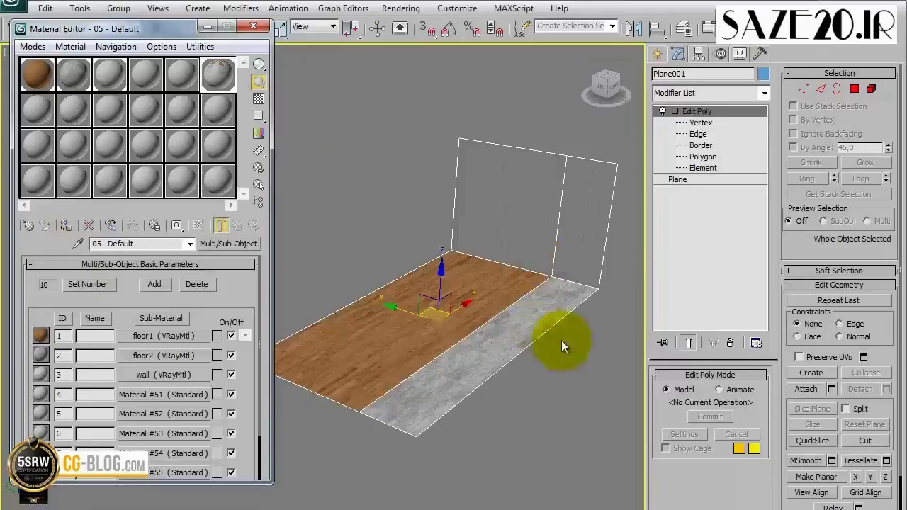
# Add a UVW Mapping modifier to the plane above its Edit Poly modifier
pyautogui.click(725, 94)
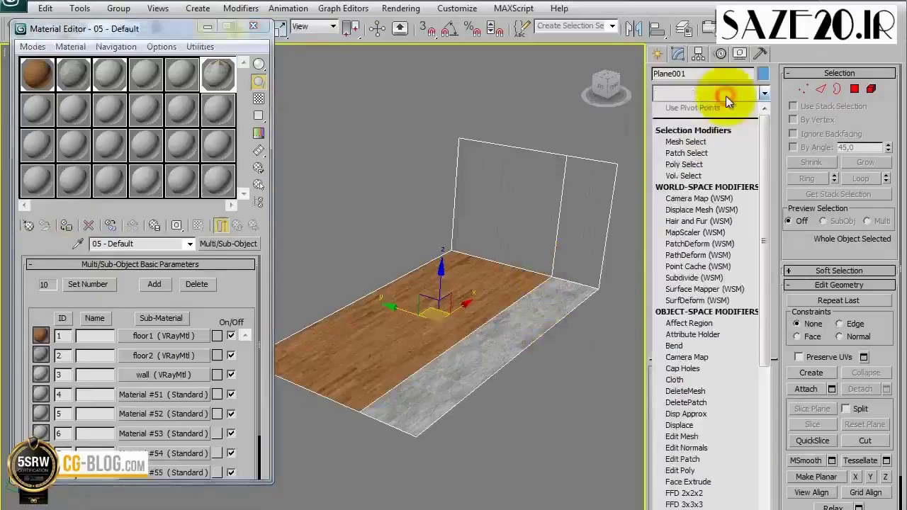
pyautogui.press('u')
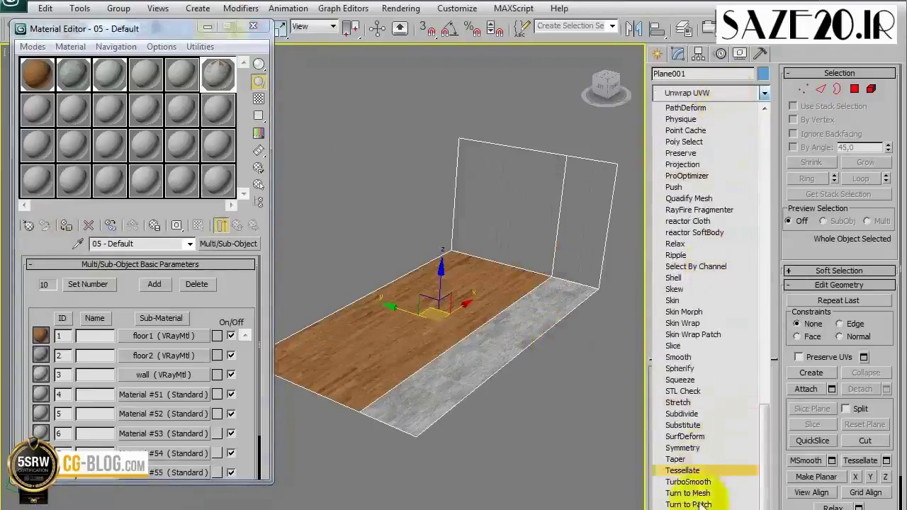
pyautogui.press('Down')
pyautogui.press('Return')
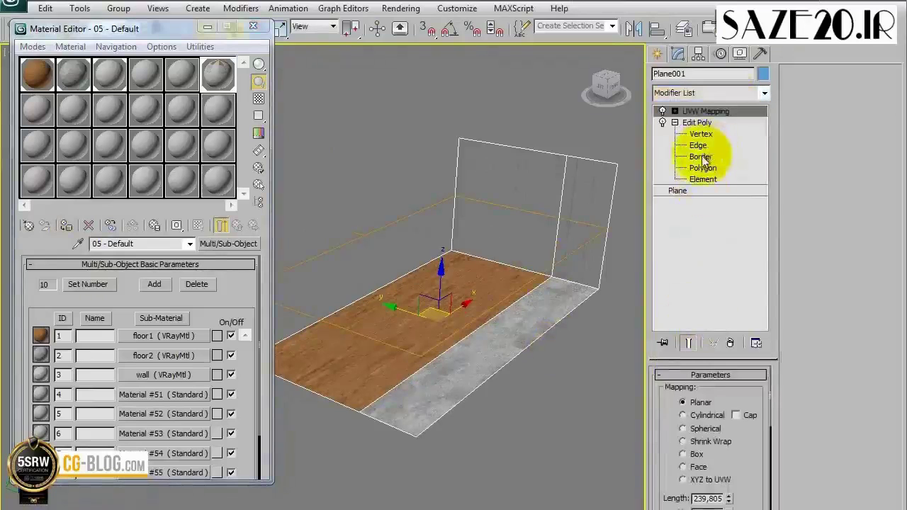
# Set the plane's UVW Mapping to Box and check the textures on its floor and wall
pyautogui.click(698, 454)
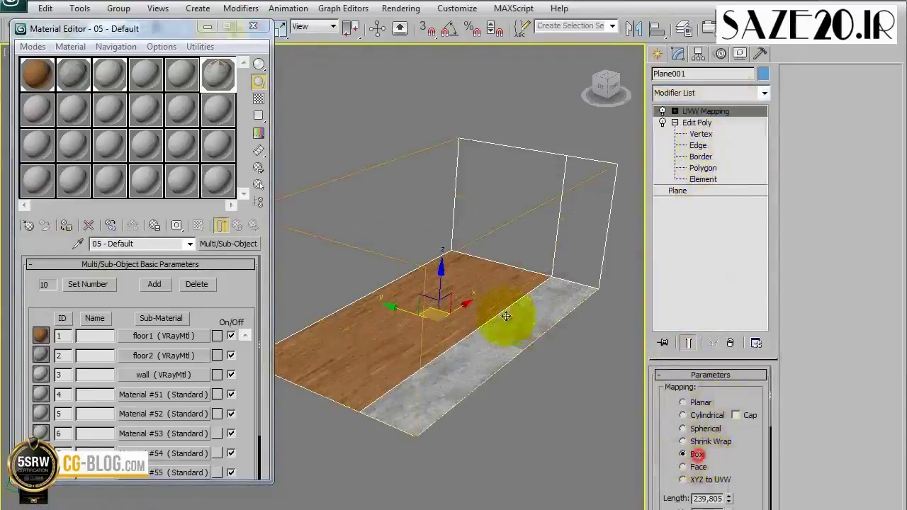
pyautogui.keyDown('alt'); pyautogui.moveTo(468, 293); pyautogui.dragTo(539, 244, button='middle'); pyautogui.keyUp('alt')
pyautogui.scroll(-4, 495, 302)
# Assign the plain 12 - Default material to the plane and delete its UVW Mapping modifier
pyautogui.click(211, 105)
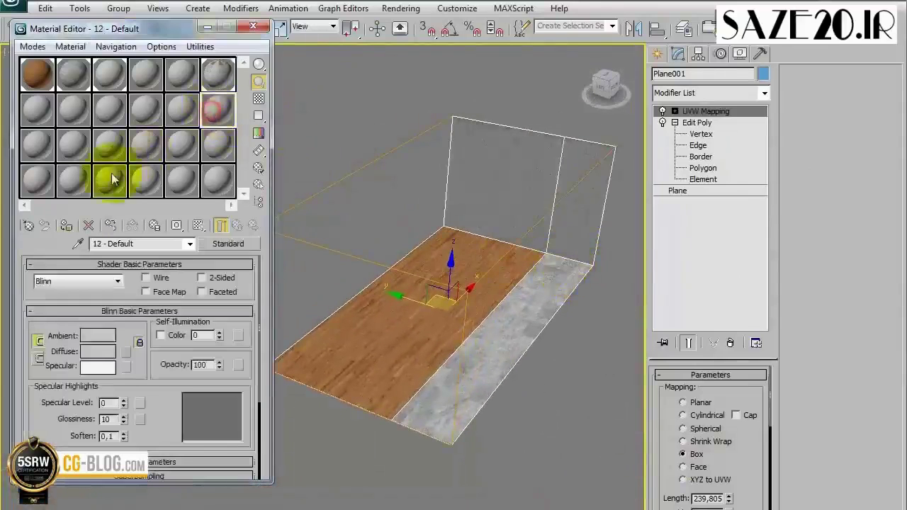
pyautogui.click(66, 226)
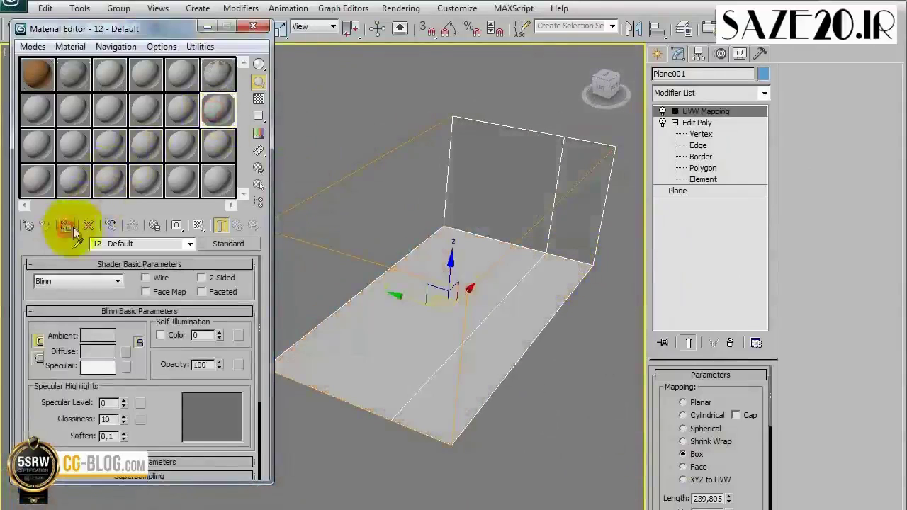
pyautogui.click(730, 342)
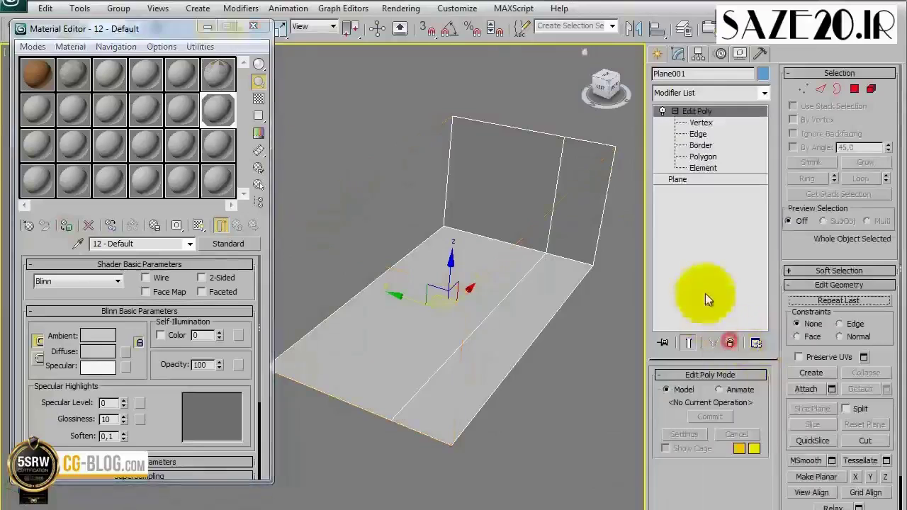
# Detach the large floor polygon of the plane as a separate object named floor1
pyautogui.click(857, 92)
pyautogui.click(377, 296)
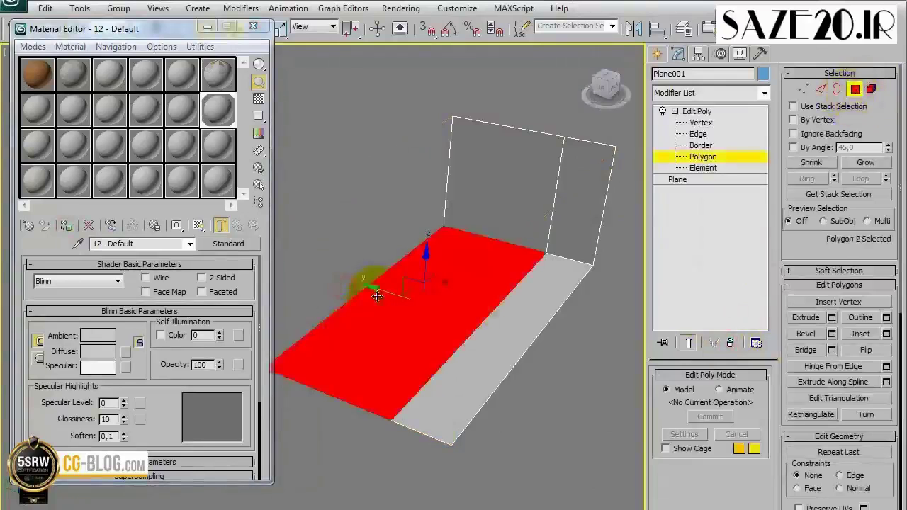
pyautogui.moveTo(822, 238); pyautogui.dragTo(820, 115)
pyautogui.click(886, 413)
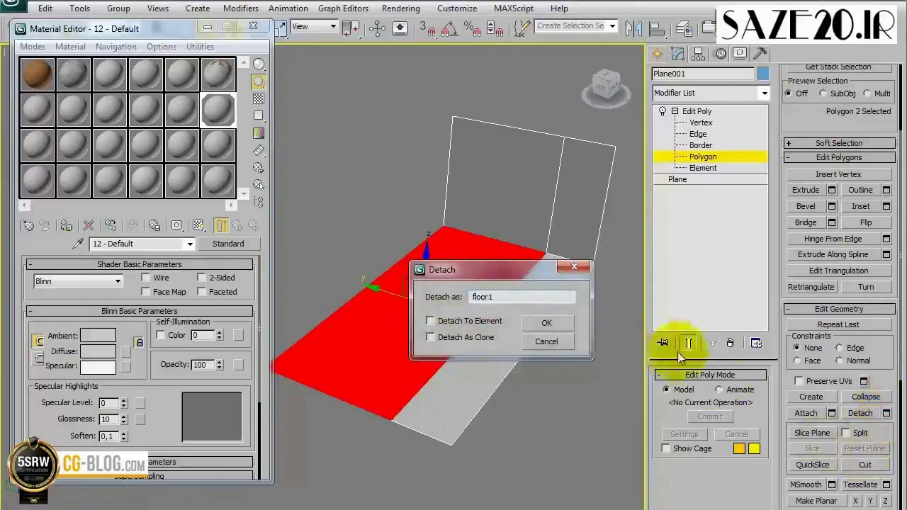
pyautogui.click(549, 322)
# Detach the narrow floor strip polygon as a separate object named floor2
pyautogui.click(545, 315)
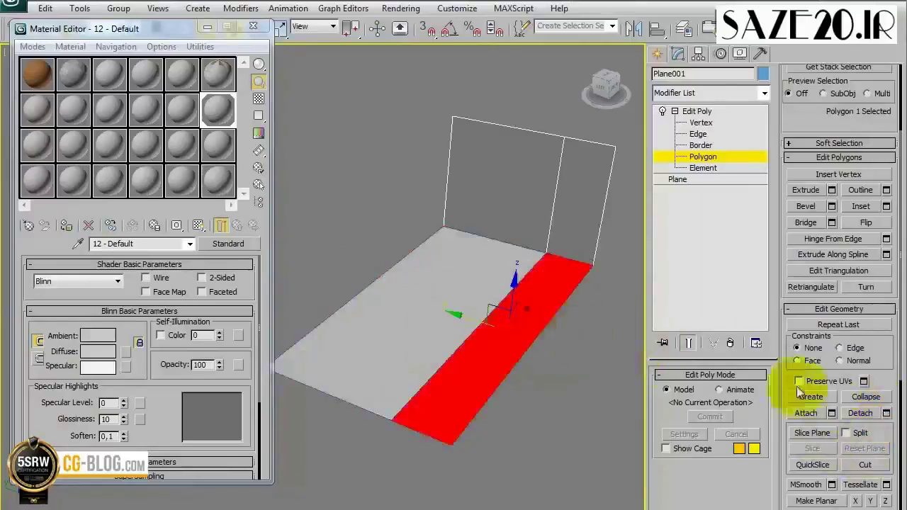
pyautogui.click(886, 414)
pyautogui.write('floor2')
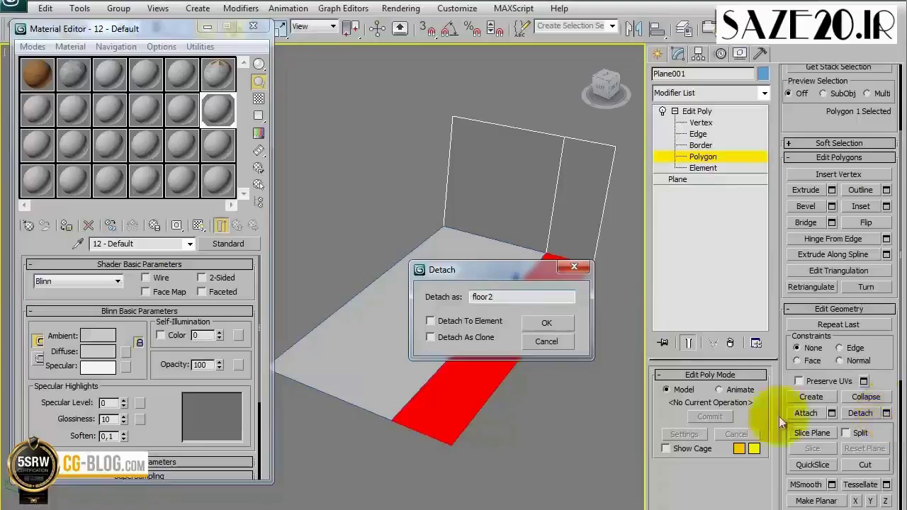
pyautogui.click(546, 324)
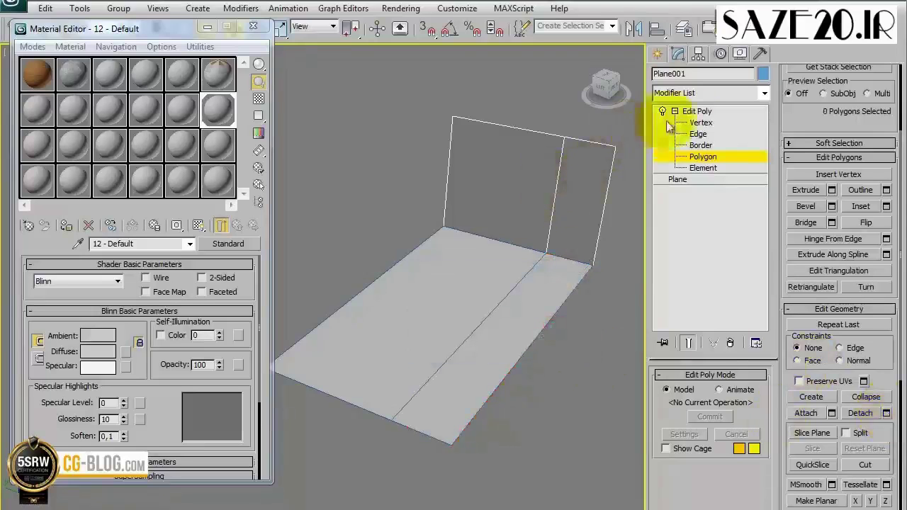
# Leave polygon editing, rename the remaining plane object as wall, and deselect it
pyautogui.click(693, 111)
pyautogui.click(697, 74)
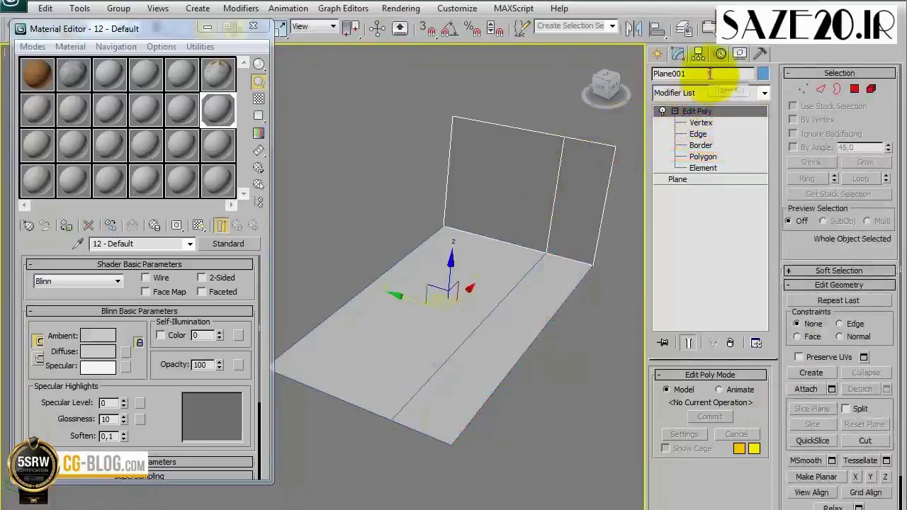
pyautogui.write('wall')
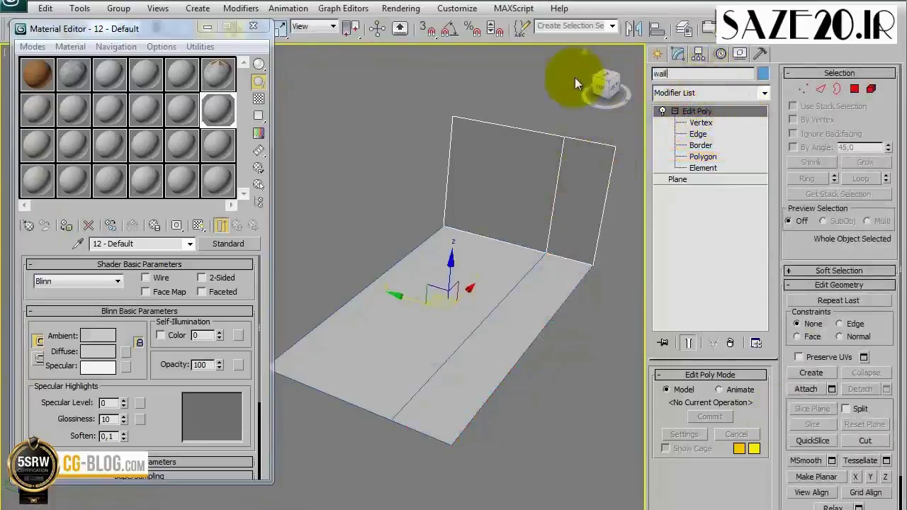
pyautogui.click(347, 198)
# Try moving floor1, floor2 and wall as individual objects, cancelling each move
pyautogui.click(472, 294)
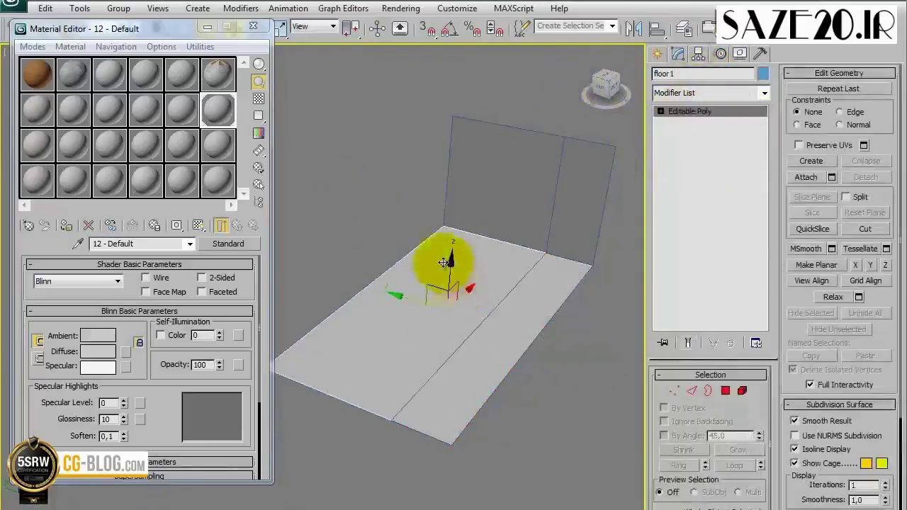
pyautogui.moveTo(442, 263); pyautogui.dragTo(468, 106)
pyautogui.rightClick(468, 105)
pyautogui.click(556, 275)
pyautogui.click(441, 347)
pyautogui.click(546, 305)
pyautogui.moveTo(547, 305); pyautogui.dragTo(536, 371)
pyautogui.rightClick(536, 371)
pyautogui.click(536, 177)
pyautogui.rightClick(549, 264)
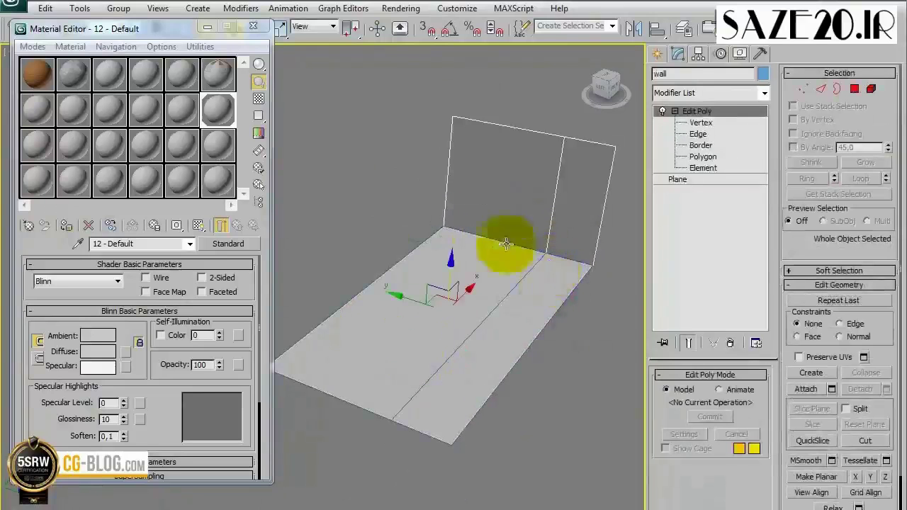
# Assign the floor1, floor2 and wall materials to the floor1, floor2 and wall objects respectively
pyautogui.click(367, 313)
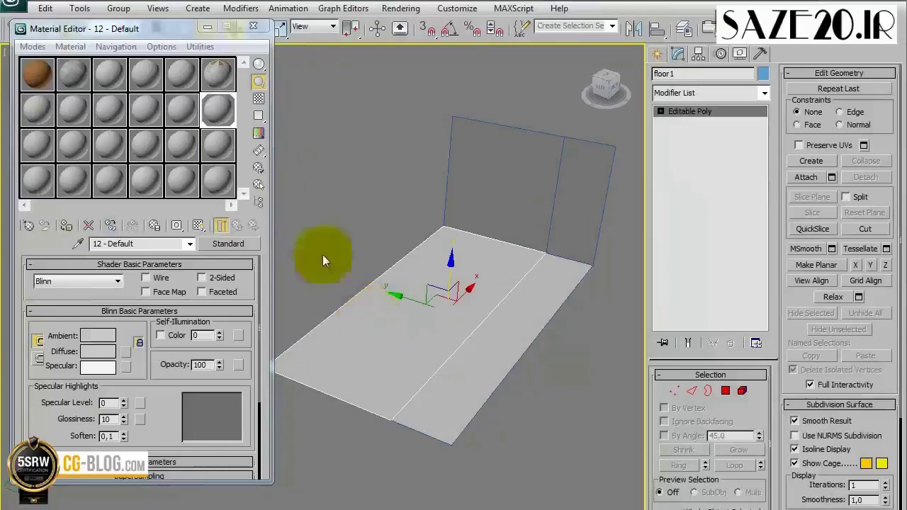
pyautogui.click(47, 79)
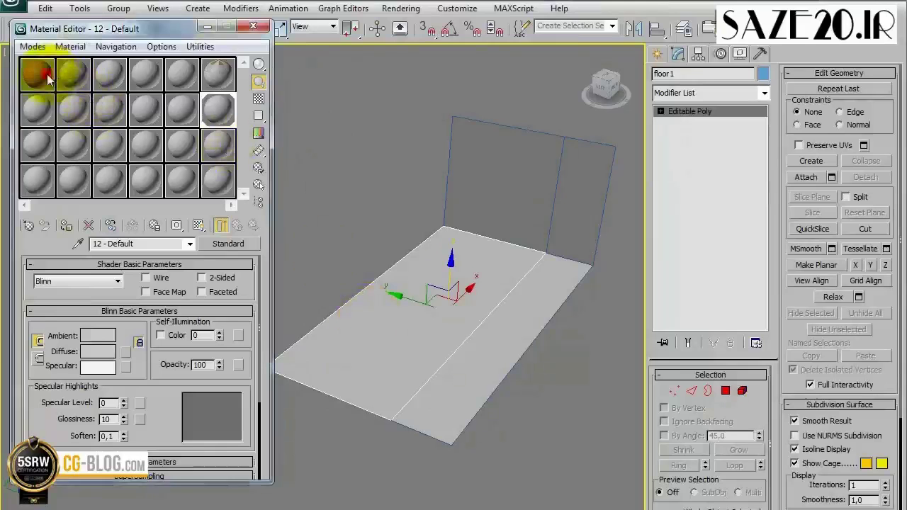
pyautogui.click(65, 225)
pyautogui.click(517, 340)
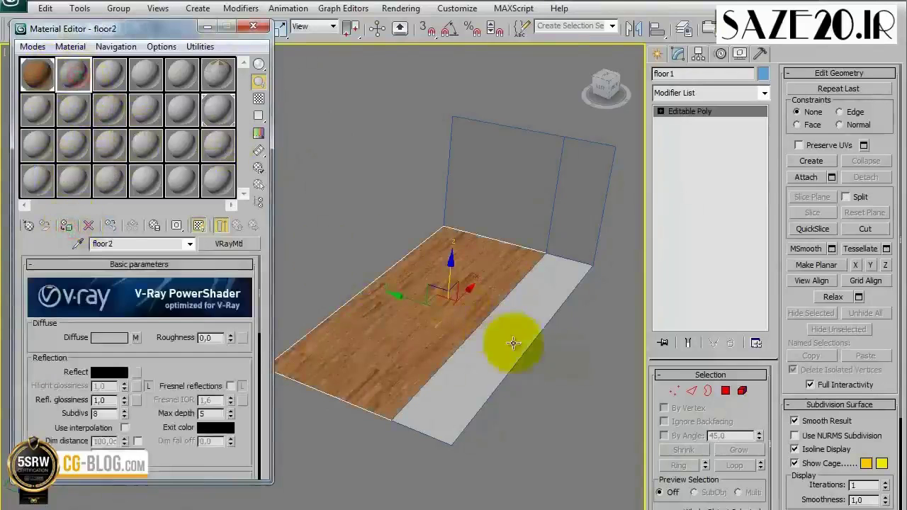
pyautogui.click(67, 226)
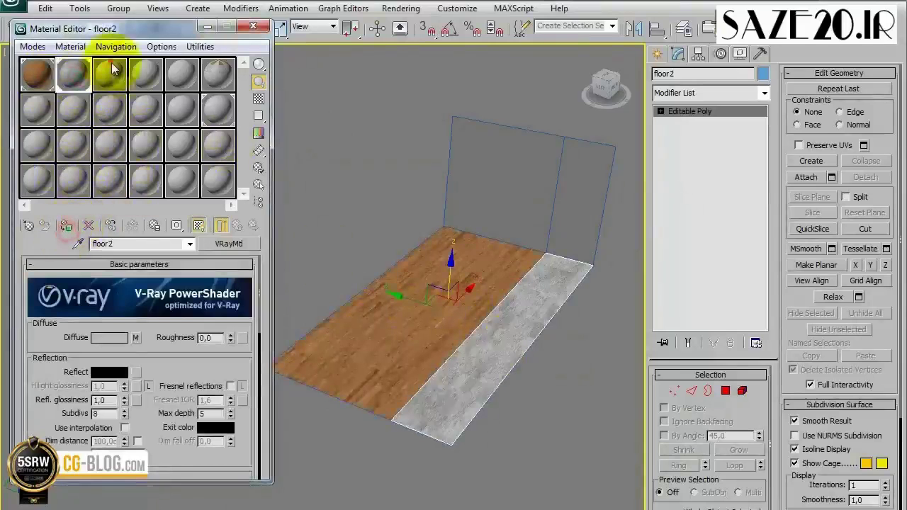
pyautogui.click(110, 73)
pyautogui.click(488, 186)
pyautogui.click(66, 225)
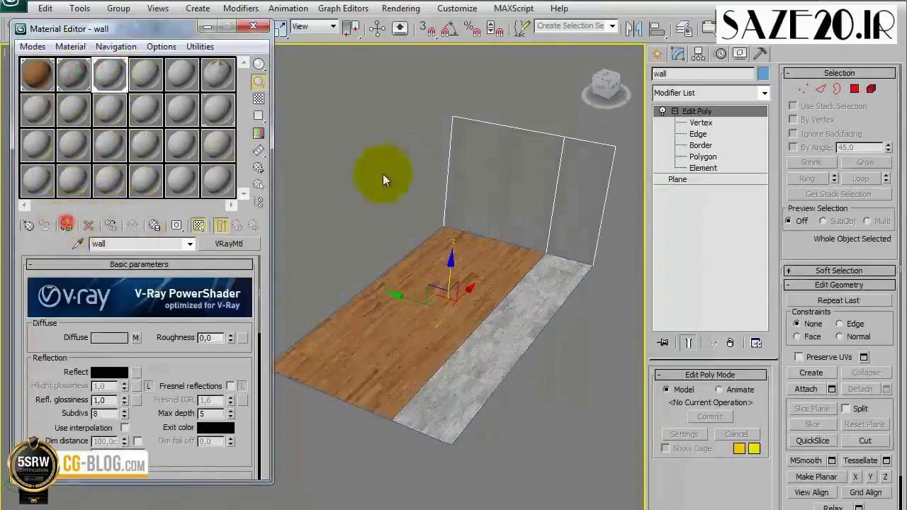
# Add a UVW Mapping modifier with Box mapping to the wall object and inspect its texture
pyautogui.click(706, 93)
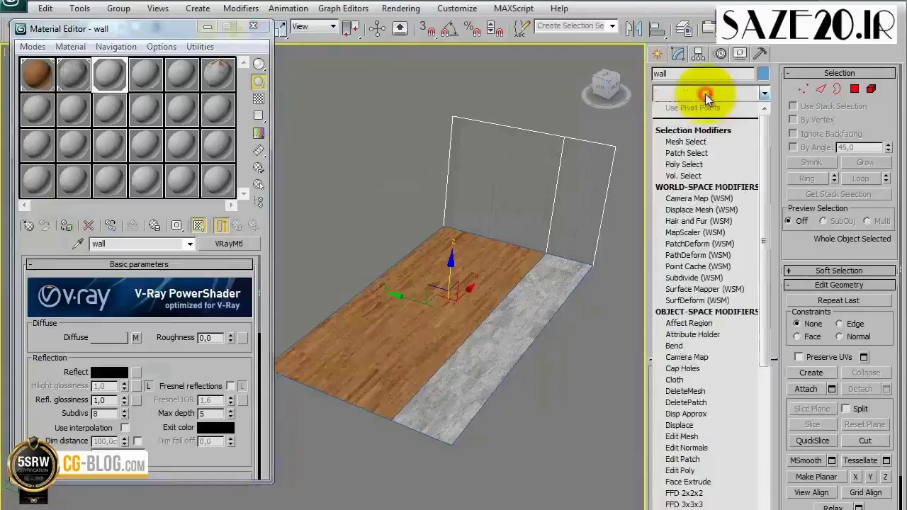
pyautogui.press('u')
pyautogui.click(680, 390)
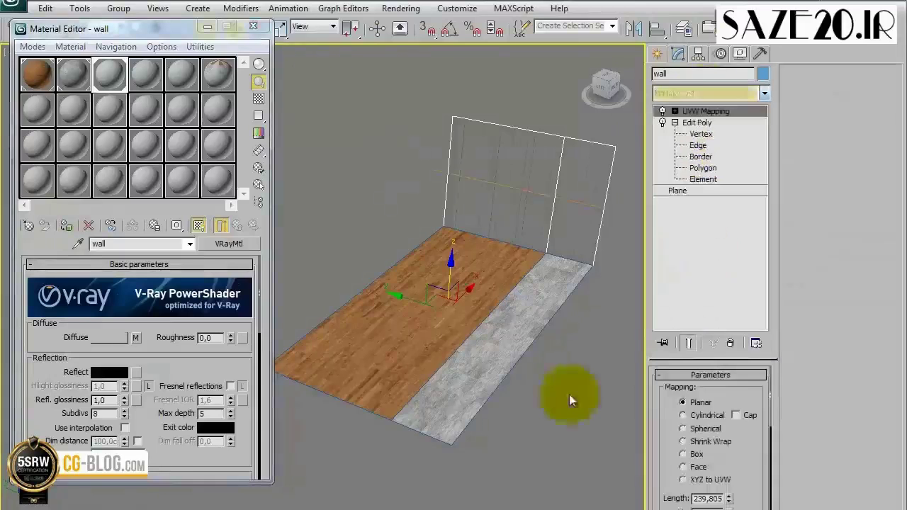
pyautogui.click(698, 454)
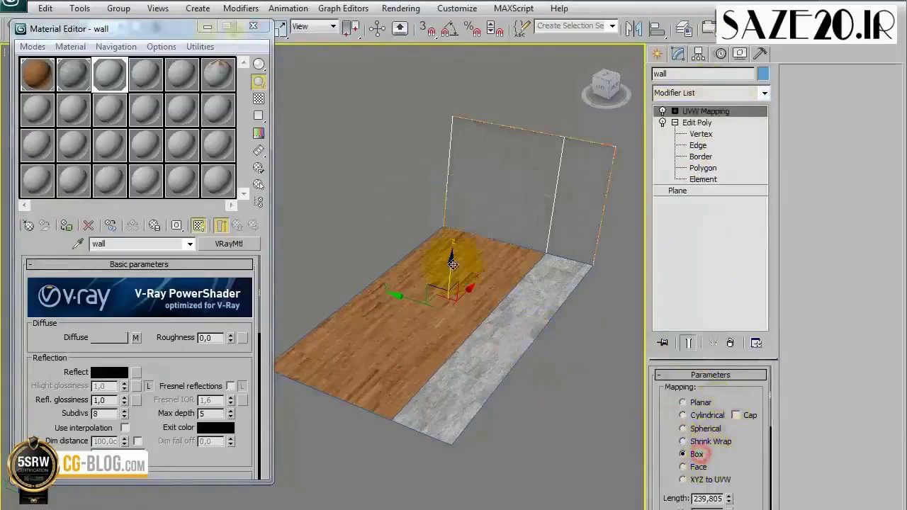
pyautogui.keyDown('alt'); pyautogui.moveTo(405, 263); pyautogui.dragTo(431, 277, button='middle'); pyautogui.keyUp('alt')
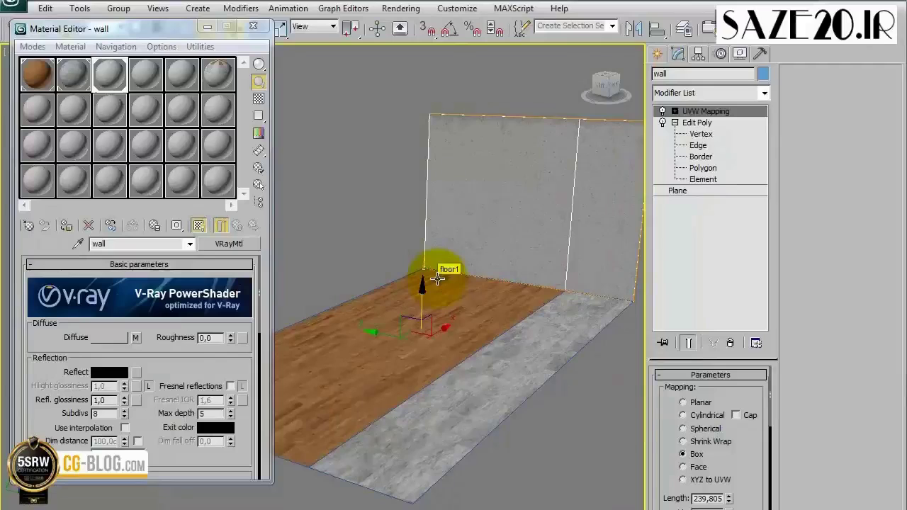
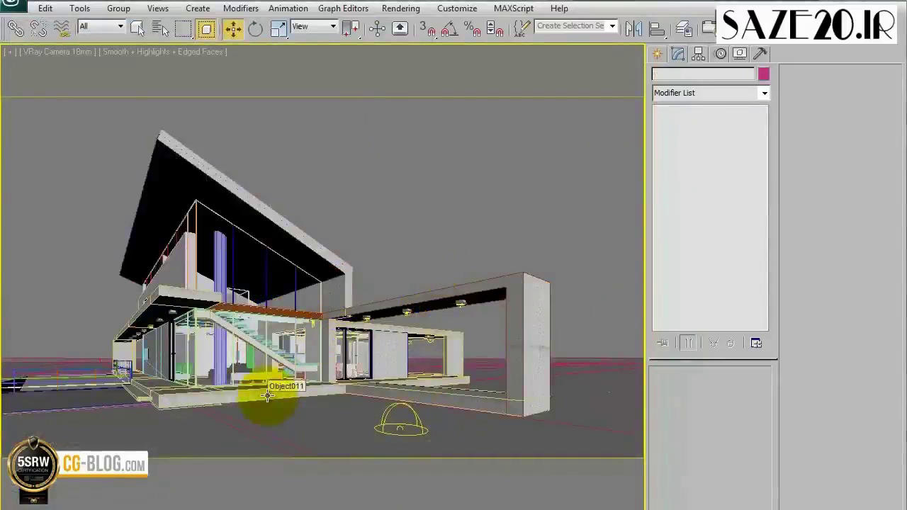
# Select the house's floor slab Object011 and isolate it in a perspective view from above
pyautogui.click(268, 395)
pyautogui.press('p')
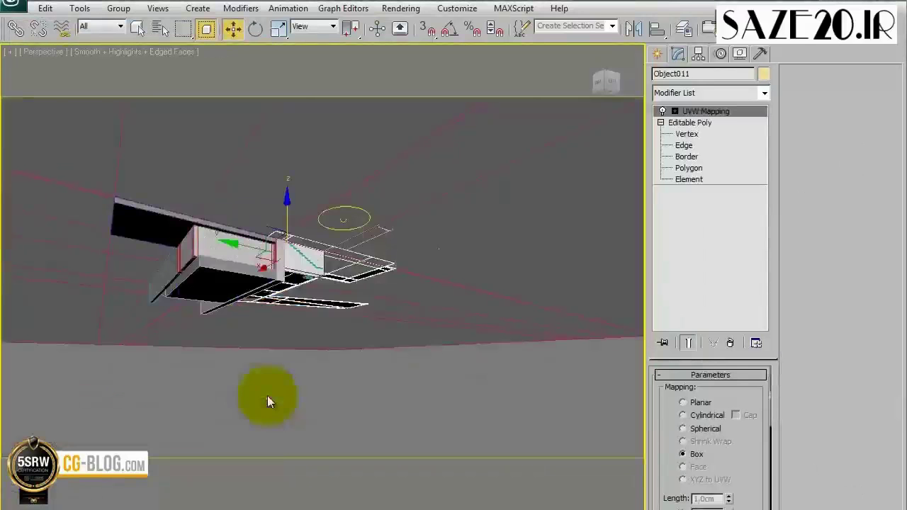
pyautogui.keyDown('alt'); pyautogui.moveTo(310, 328); pyautogui.dragTo(332, 348, button='middle'); pyautogui.keyUp('alt')
pyautogui.hotkey('alt', 'q')
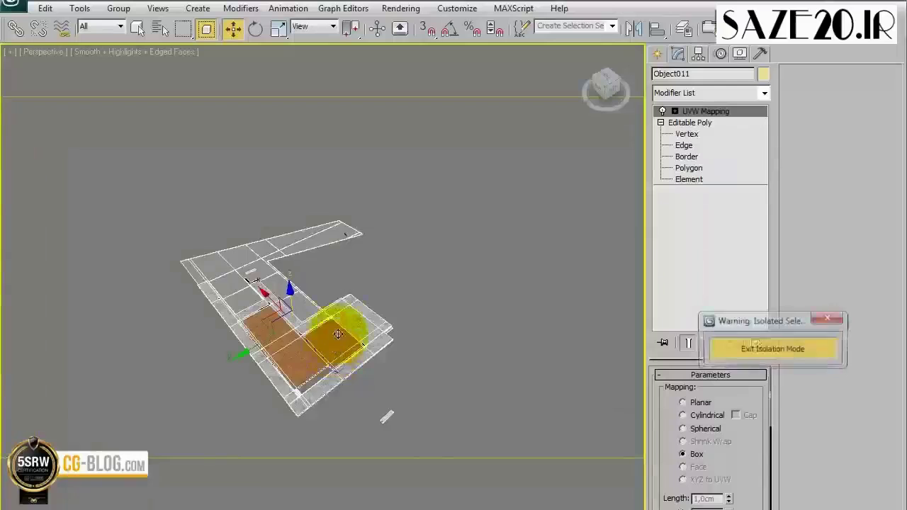
pyautogui.scroll(3, 344, 323)
pyautogui.keyDown('alt'); pyautogui.moveTo(366, 286); pyautogui.dragTo(380, 178, button='middle'); pyautogui.keyUp('alt')
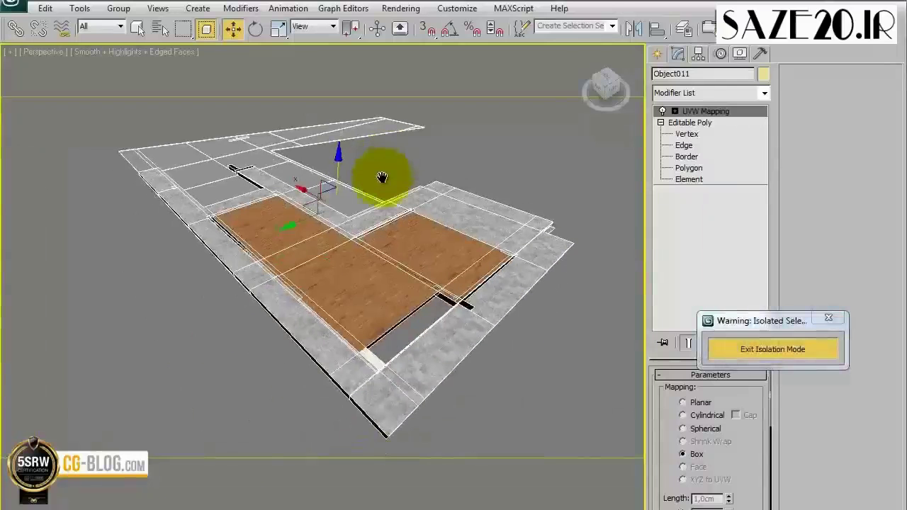
# Open the Material Editor and pick the isolated floor slab's material into the def12 sample slot
pyautogui.click(779, 29)
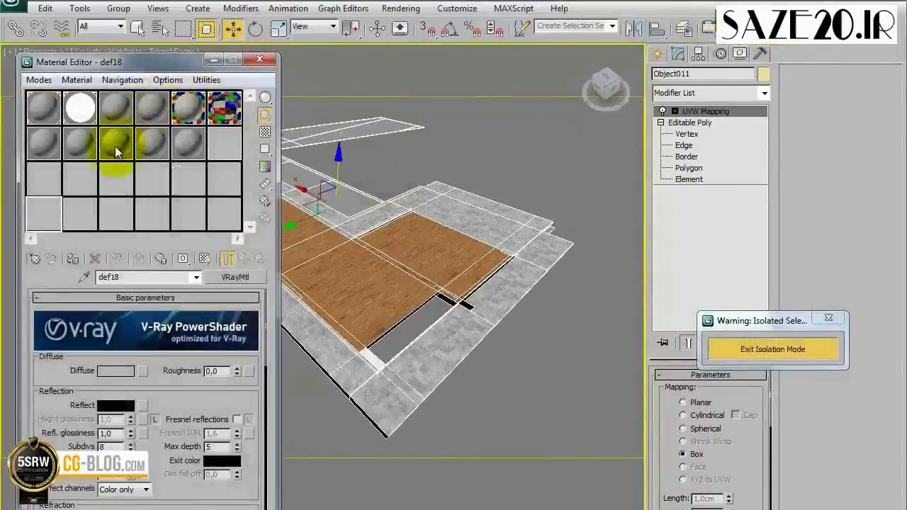
pyautogui.click(39, 185)
pyautogui.click(82, 277)
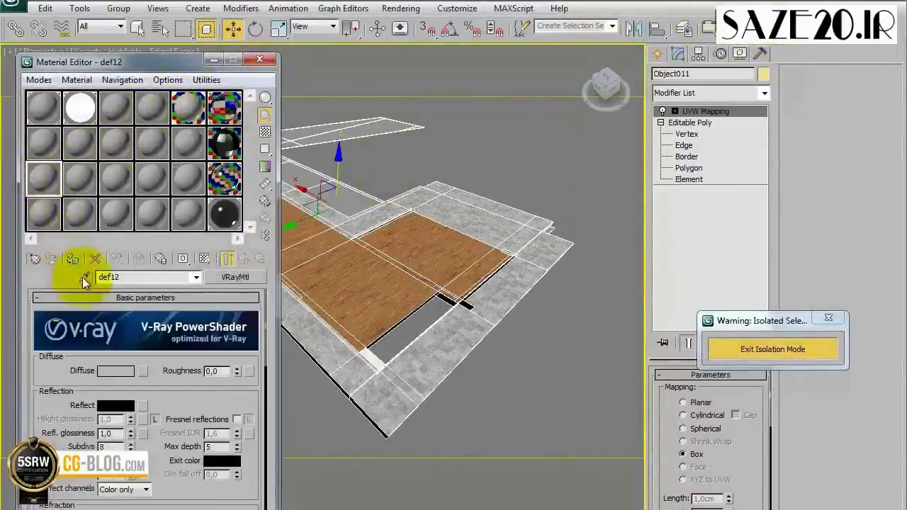
pyautogui.click(371, 257)
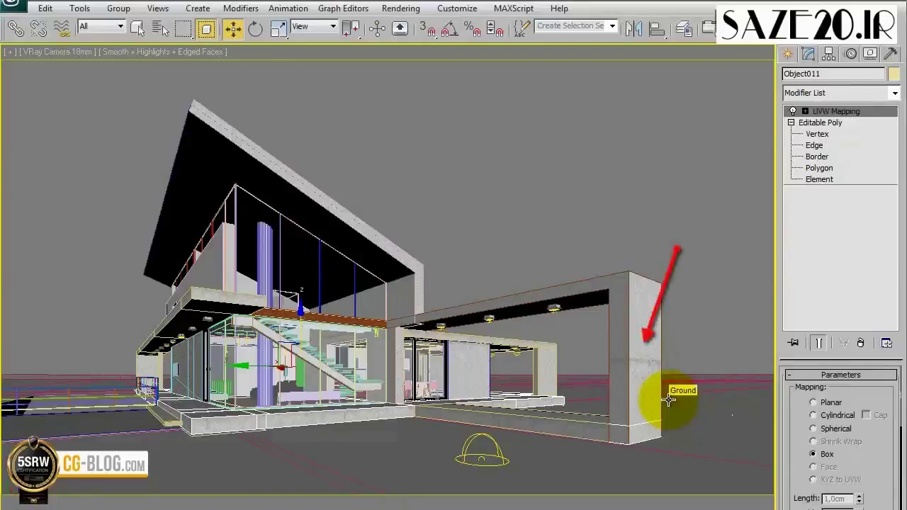
# Shift the UVW Mapping gizmo of the concrete frame Line046 to reposition its texture, and leave gizmo editing
pyautogui.click(621, 338)
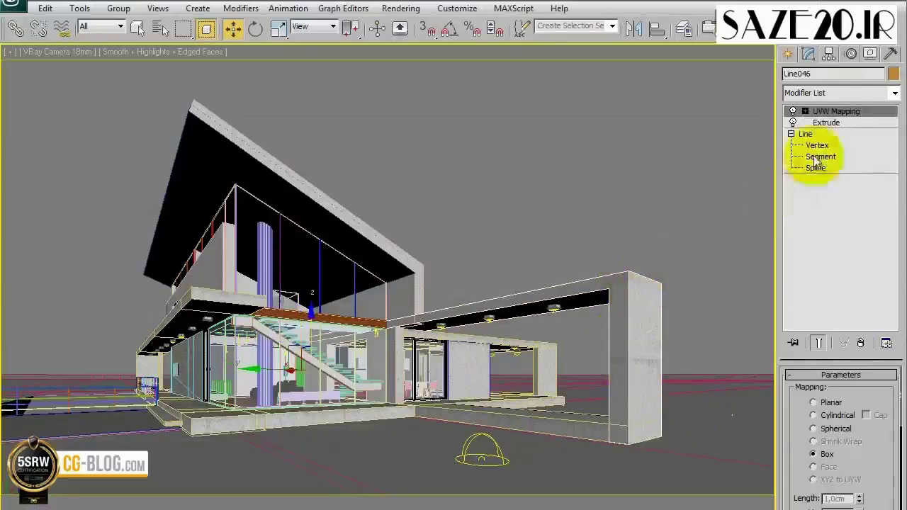
pyautogui.click(833, 112)
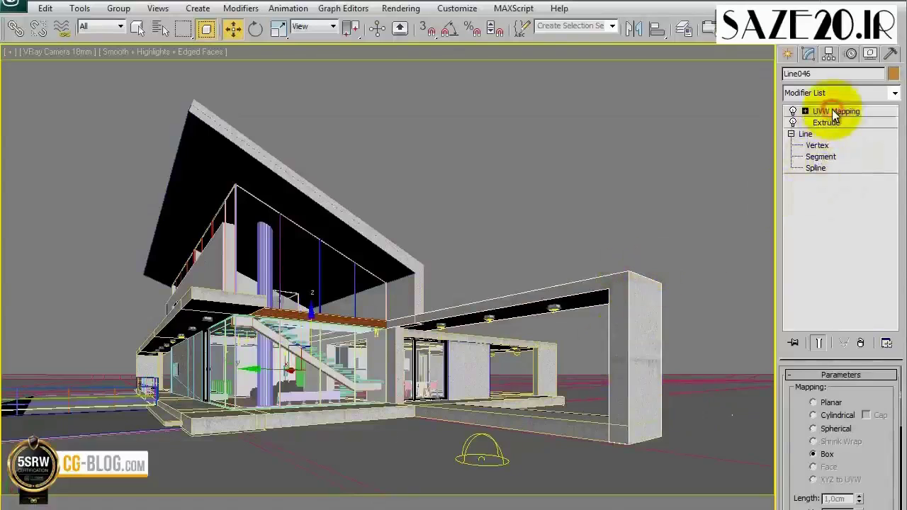
pyautogui.moveTo(329, 304); pyautogui.dragTo(327, 298)
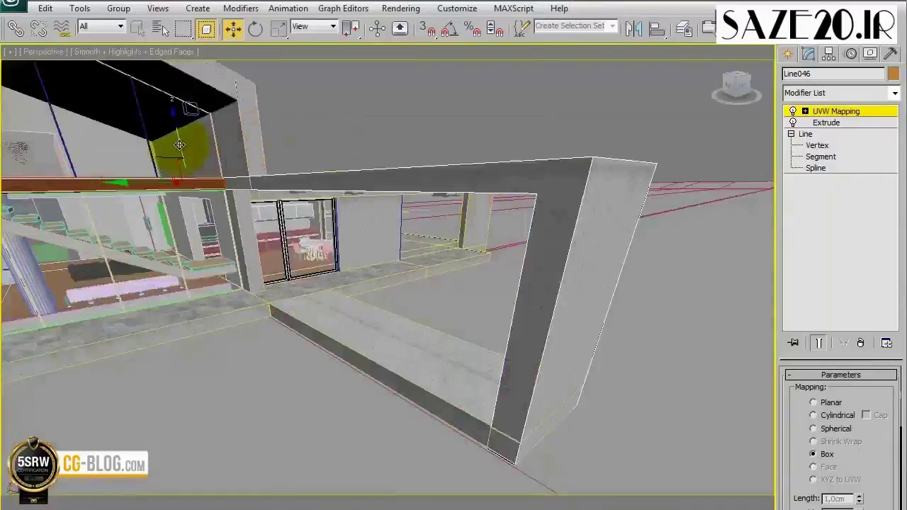
pyautogui.moveTo(182, 142); pyautogui.dragTo(199, 150)
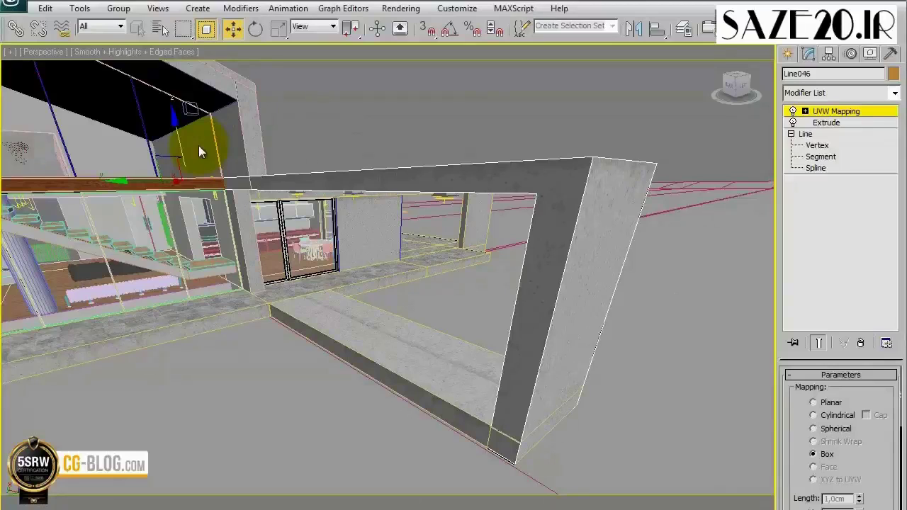
pyautogui.click(832, 113)
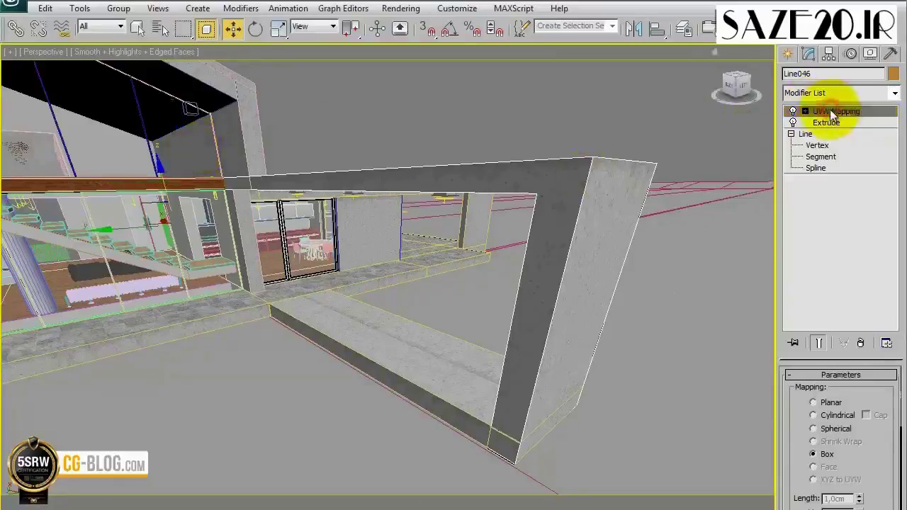
# Configure the Direct3D viewport driver to match bitmap size as closely as possible for the download texture size, and accept the preferences
pyautogui.click(466, 9)
pyautogui.click(470, 236)
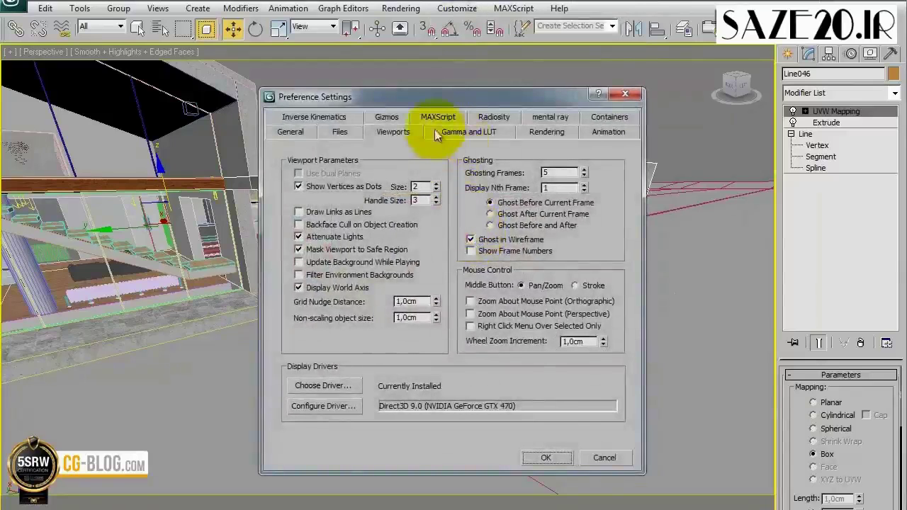
pyautogui.click(317, 407)
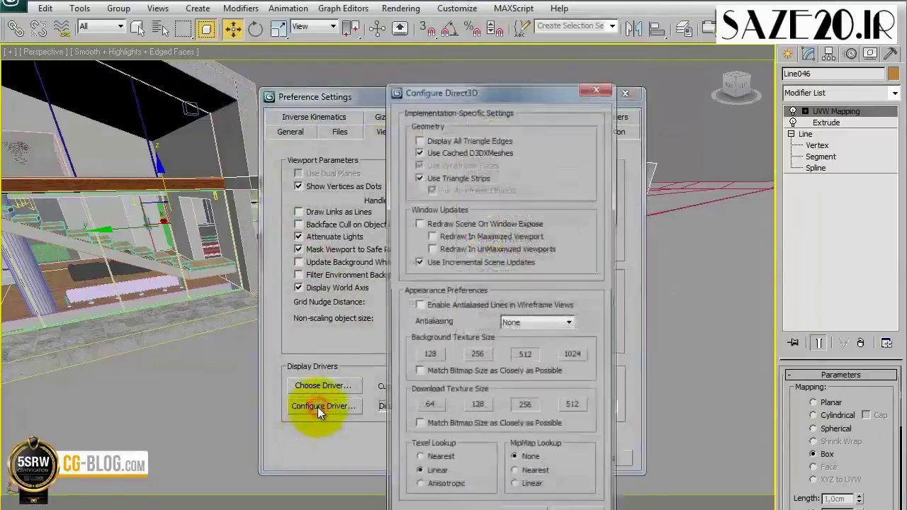
pyautogui.moveTo(498, 95); pyautogui.dragTo(534, 52)
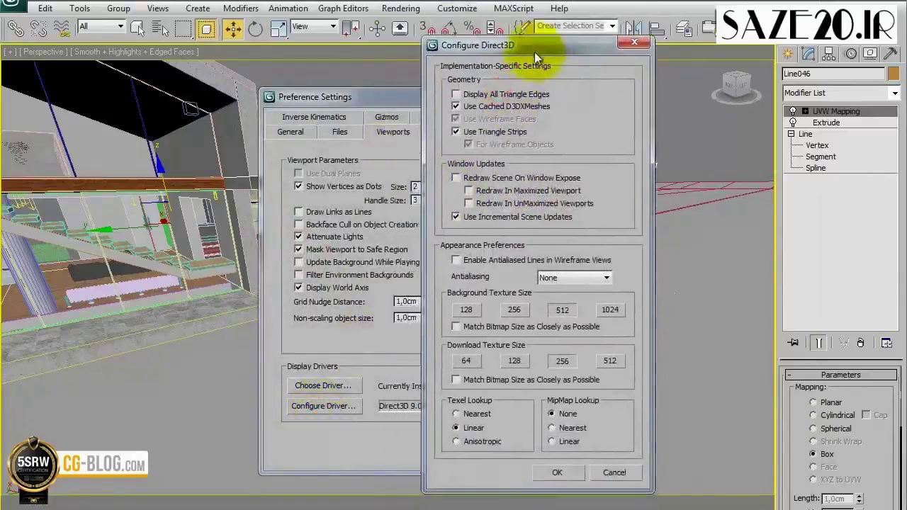
pyautogui.click(456, 381)
pyautogui.click(561, 471)
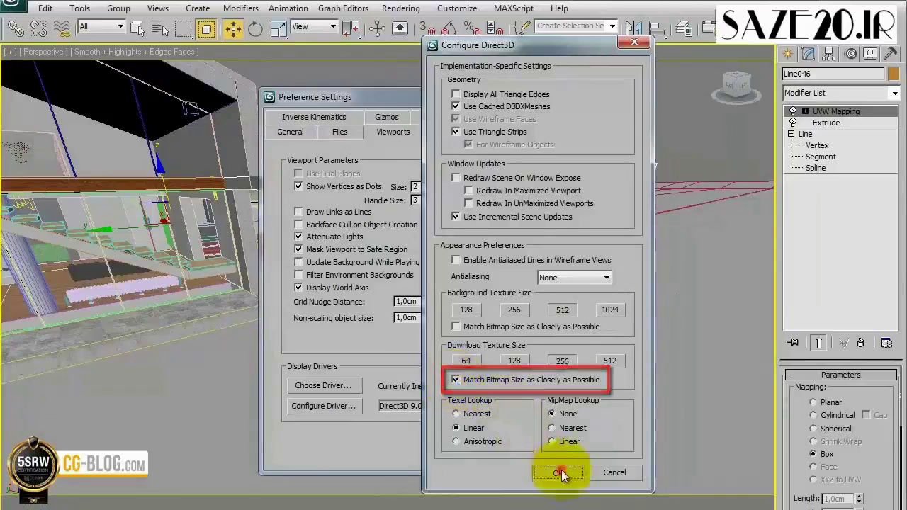
pyautogui.click(538, 457)
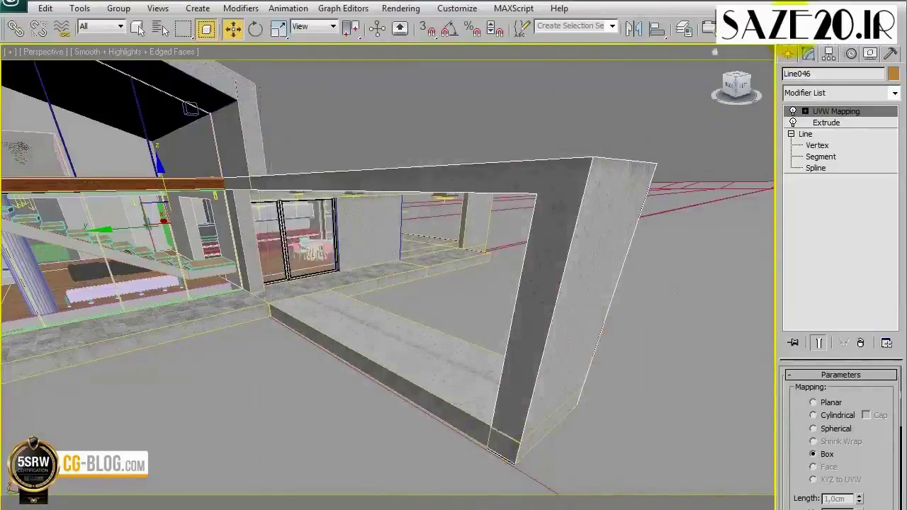
# Reload the concrete-dirty1.jpg diffuse bitmap of the concrete dirty material, and close the Material Editor
pyautogui.click(762, 26)
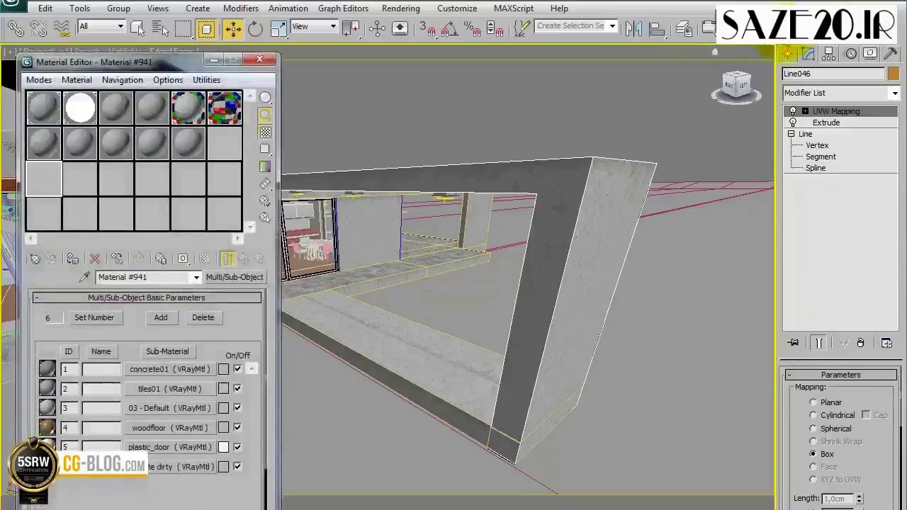
pyautogui.click(201, 107)
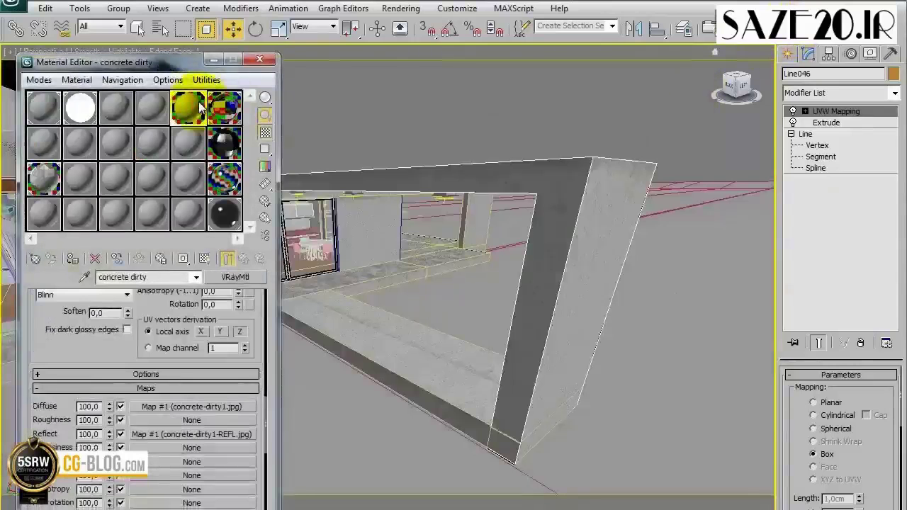
pyautogui.click(144, 406)
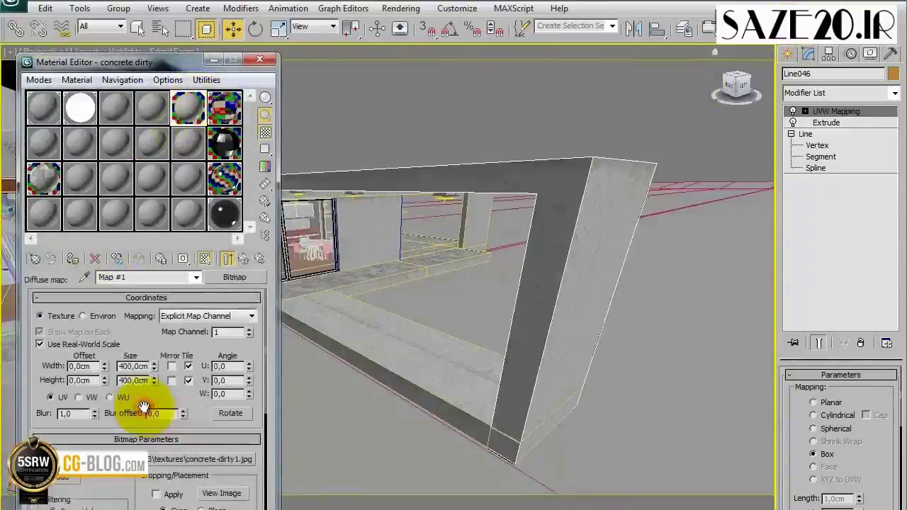
pyautogui.click(64, 482)
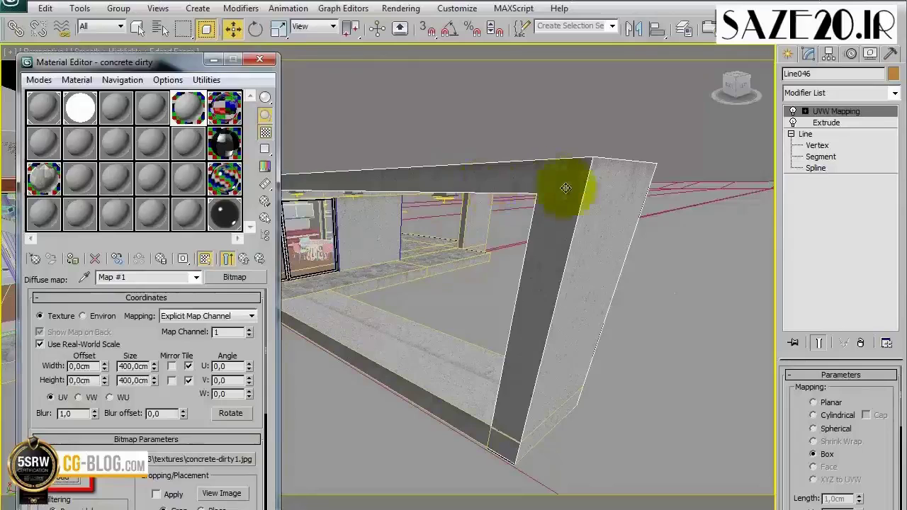
pyautogui.click(259, 60)
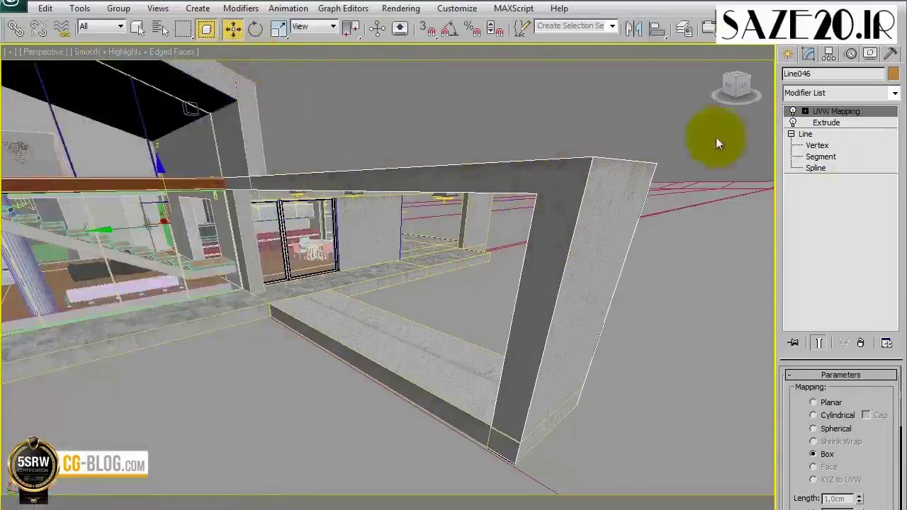
# Reposition the UVW Mapping gizmo of the concrete frame Line046, leave gizmo editing and return to the V-Ray camera view
pyautogui.click(819, 112)
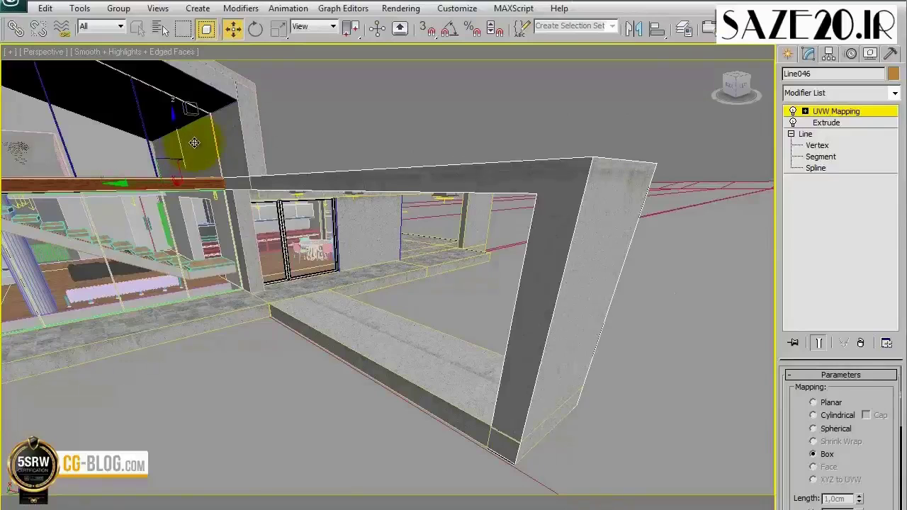
pyautogui.click(849, 109)
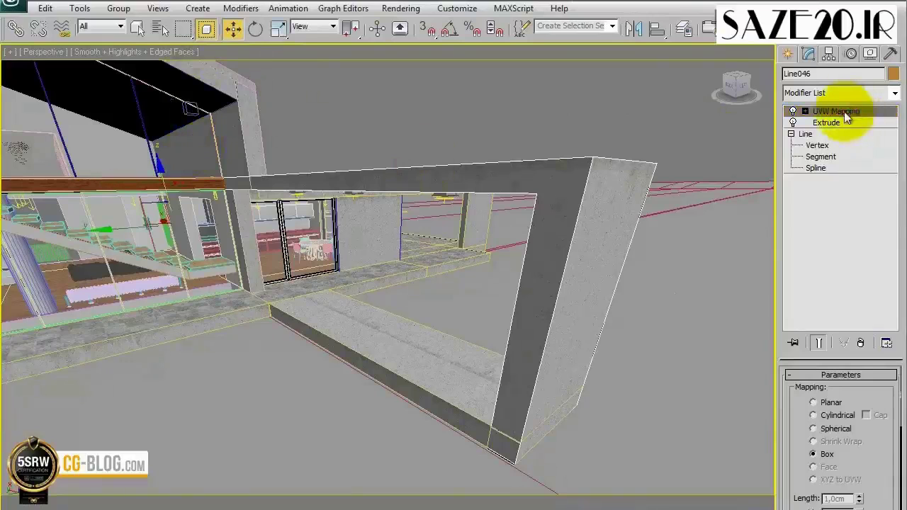
pyautogui.press('c')
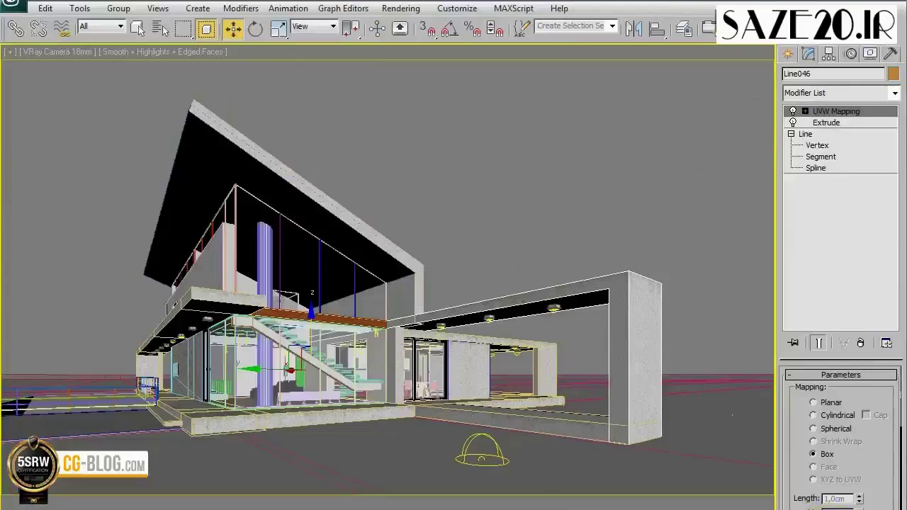
# Open the V-Ray frame buffer, set a render region around the whole concrete frame and render it
pyautogui.rightClick(522, 219)
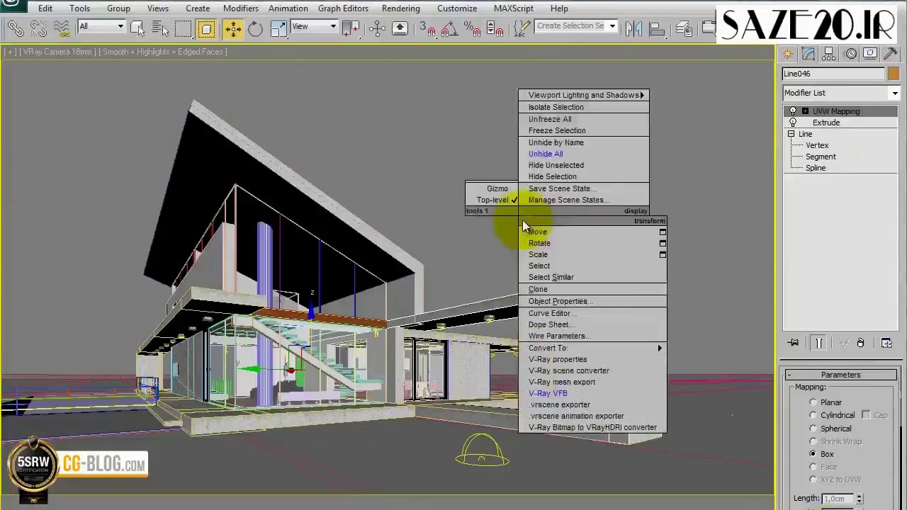
pyautogui.click(618, 394)
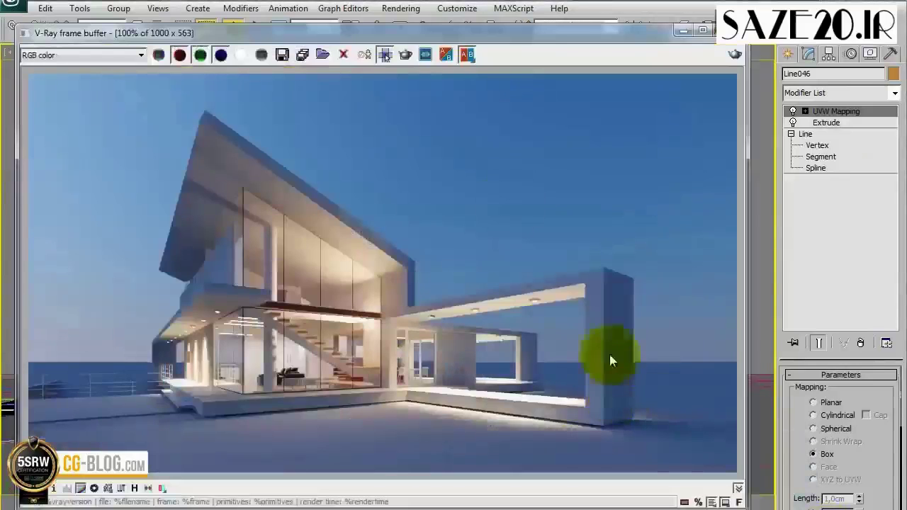
pyautogui.moveTo(403, 282); pyautogui.dragTo(587, 364)
pyautogui.click(663, 246)
pyautogui.moveTo(634, 301); pyautogui.dragTo(403, 450)
pyautogui.scroll(1, 445, 383)
pyautogui.moveTo(486, 353); pyautogui.dragTo(287, 293, button='middle')
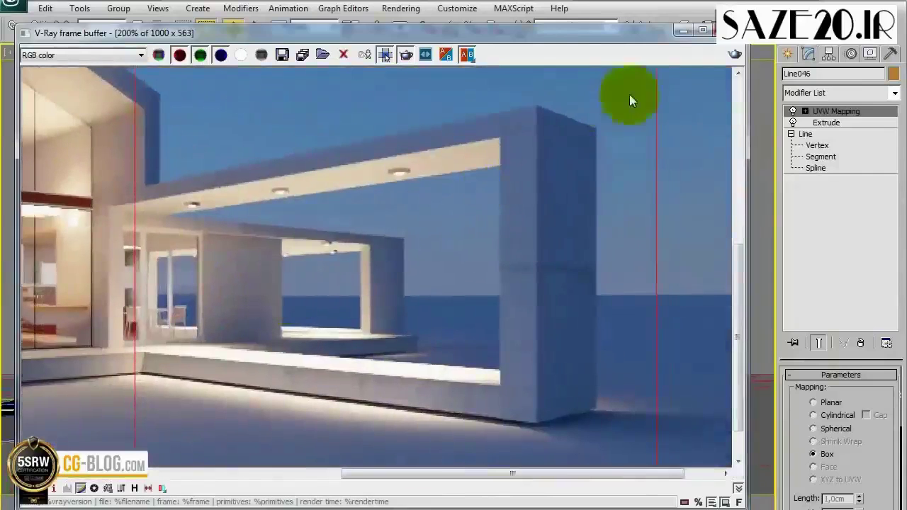
pyautogui.click(737, 54)
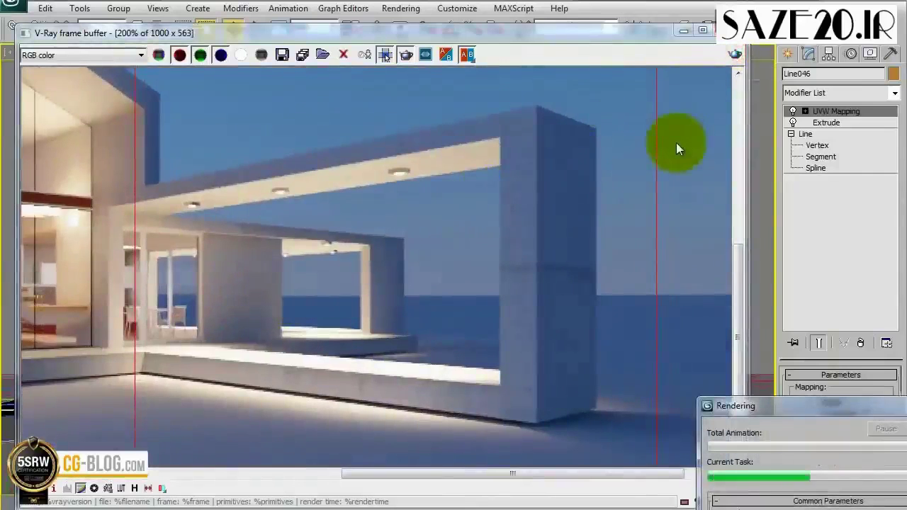
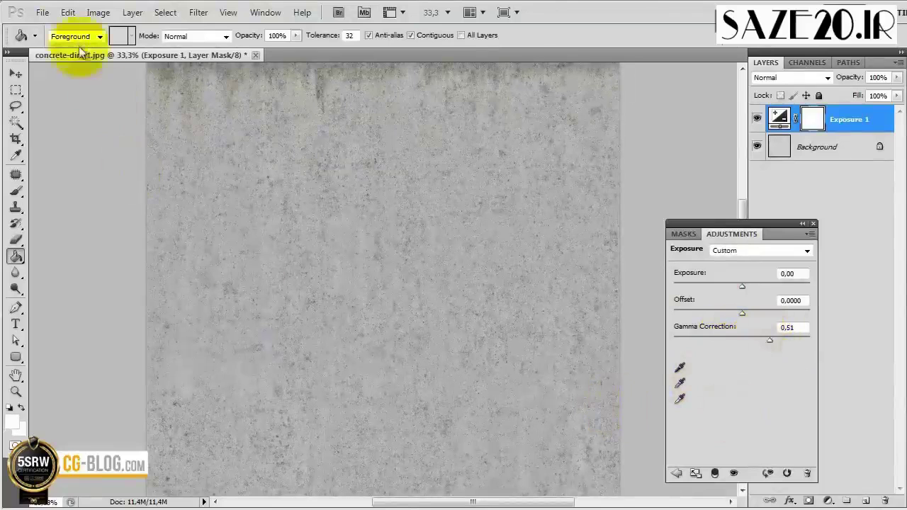
# In Photoshop, save the gamma-corrected concrete texture as a JPEG copy named concrete-dirty-gamma.jpg in the textures folder, with quality 10
pyautogui.click(41, 13)
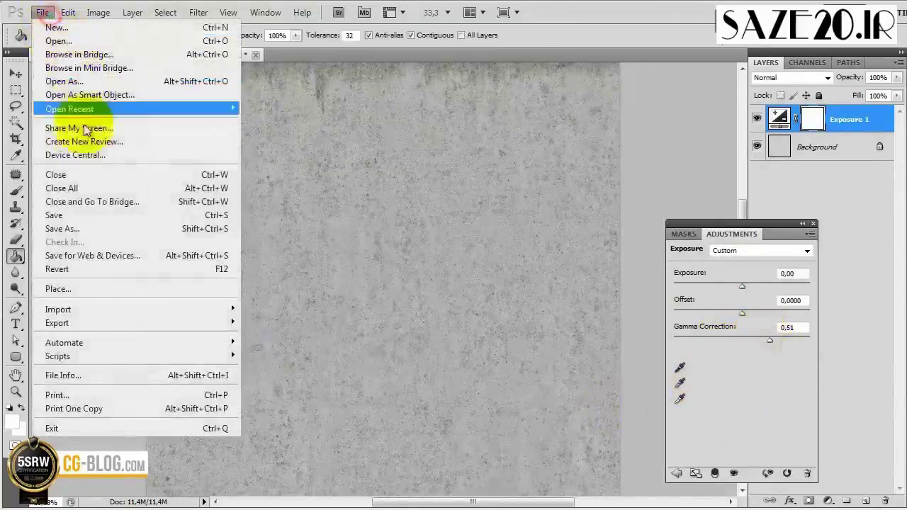
pyautogui.click(102, 229)
pyautogui.write('-gamma')
pyautogui.press('Delete')
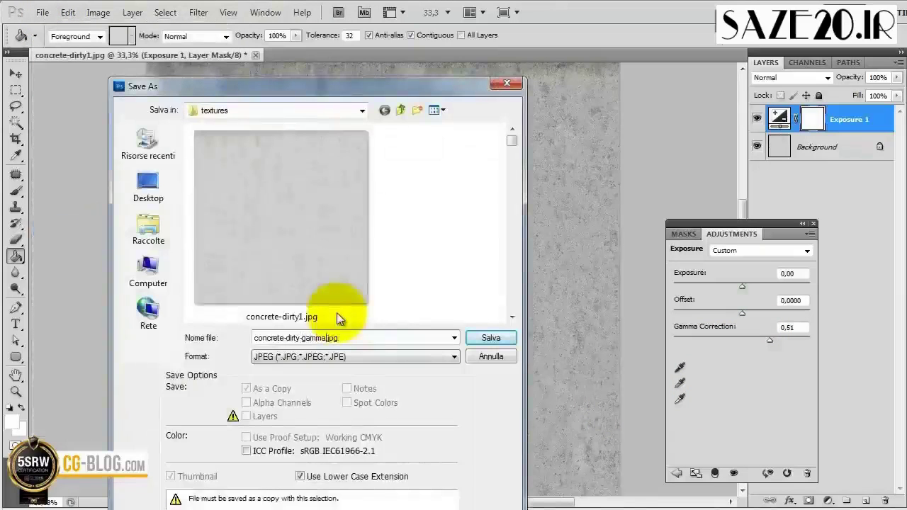
pyautogui.click(492, 339)
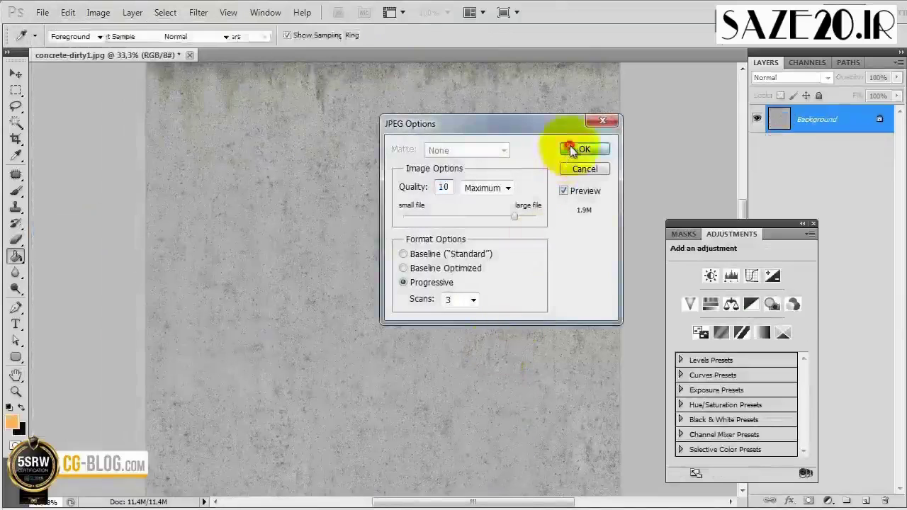
pyautogui.click(574, 148)
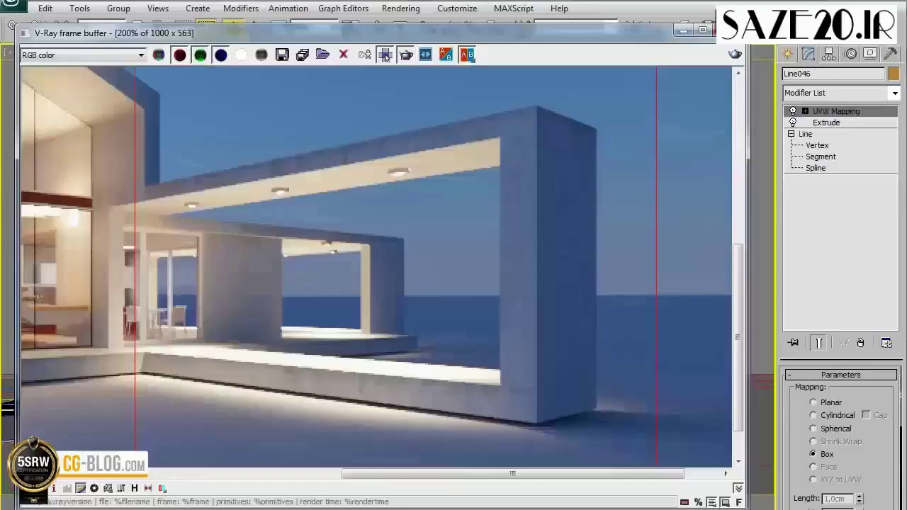
# In 3ds Max, replace the diffuse bitmap of the concrete dirty-gamma material with concrete-dirty-gamma.jpg
pyautogui.click(150, 106)
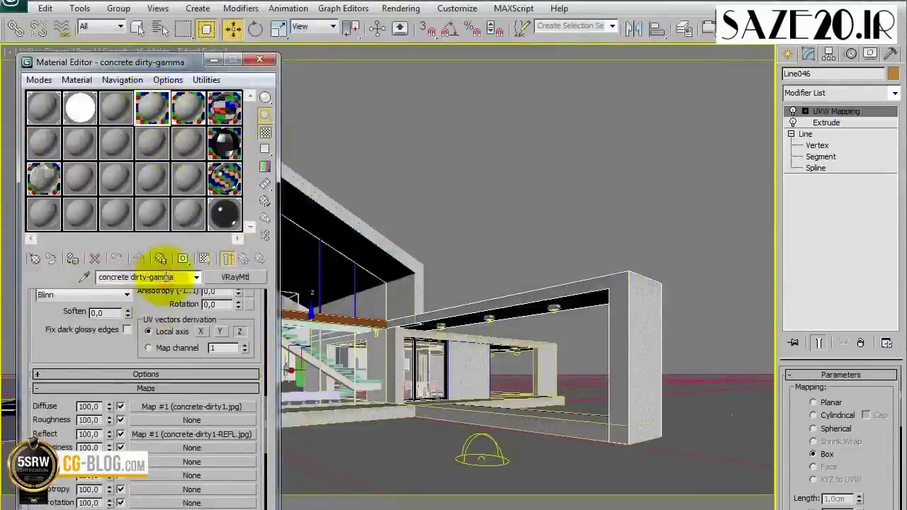
pyautogui.click(245, 406)
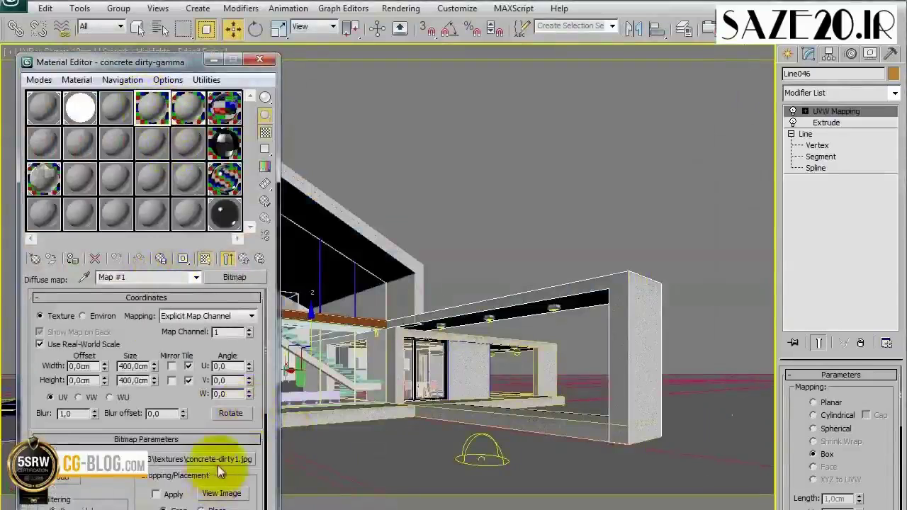
pyautogui.click(218, 460)
pyautogui.click(127, 278)
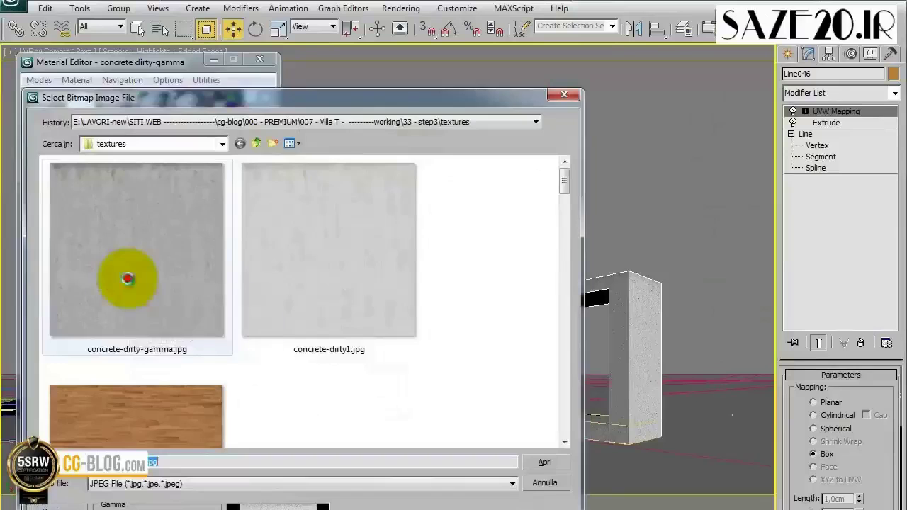
pyautogui.doubleClick(127, 278)
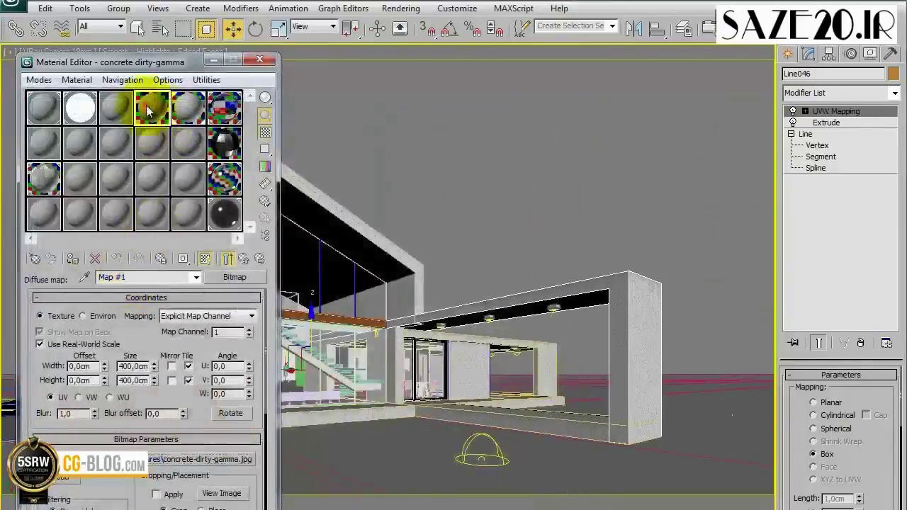
# Compare enlarged previews of the concrete dirty-gamma and concrete dirty materials, and close both previews
pyautogui.doubleClick(150, 108)
pyautogui.doubleClick(188, 108)
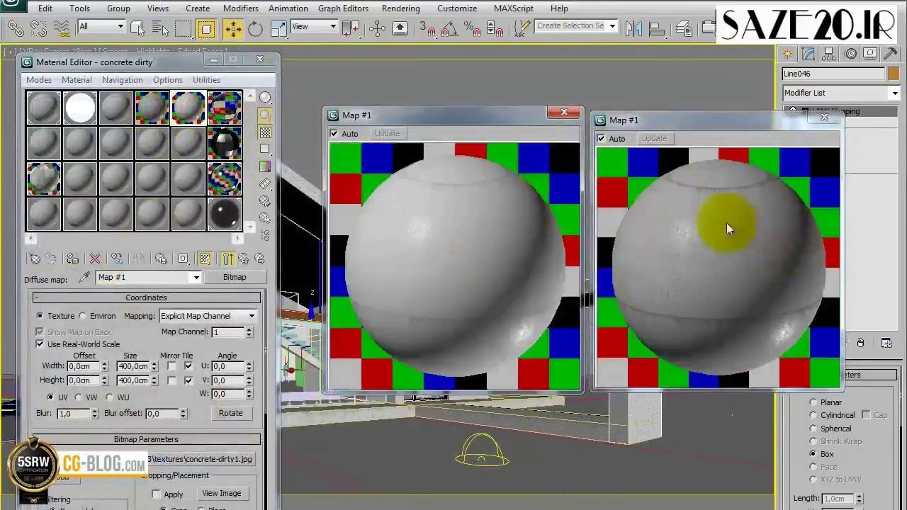
pyautogui.click(571, 114)
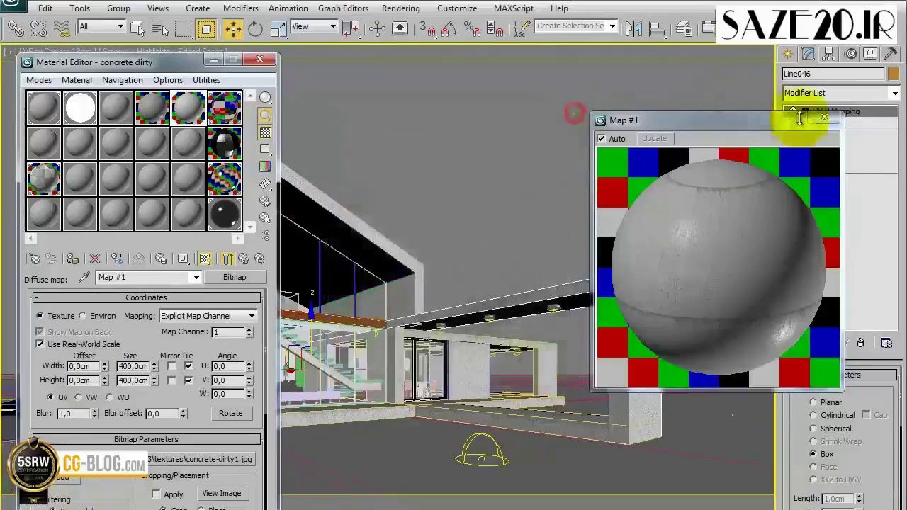
pyautogui.click(823, 117)
pyautogui.rightClick(550, 162)
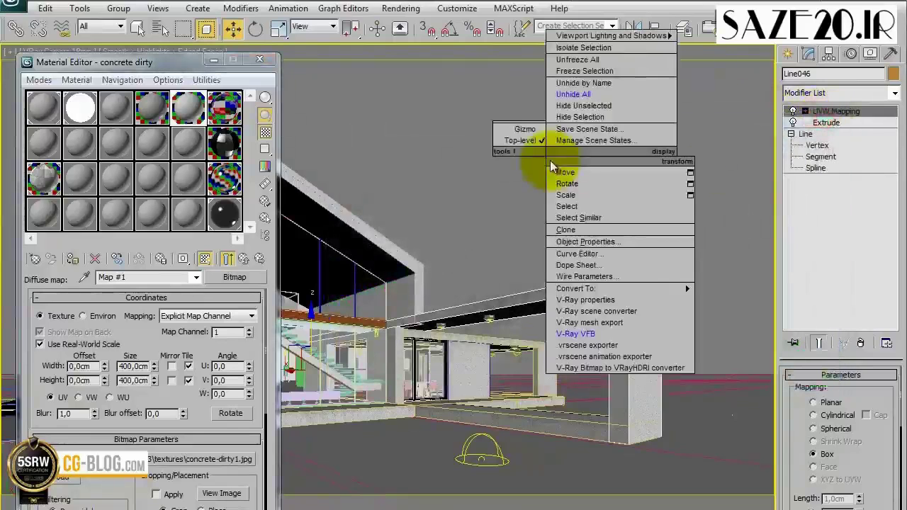
pyautogui.click(507, 219)
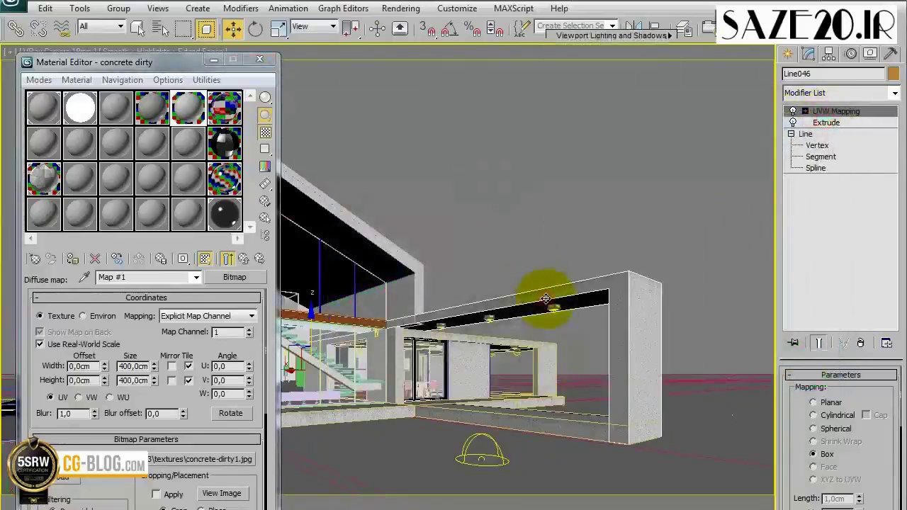
# Assign the concrete dirty-gamma material to the frame Line046 and render a smaller region around the frame's outer upright
pyautogui.click(152, 108)
pyautogui.click(72, 259)
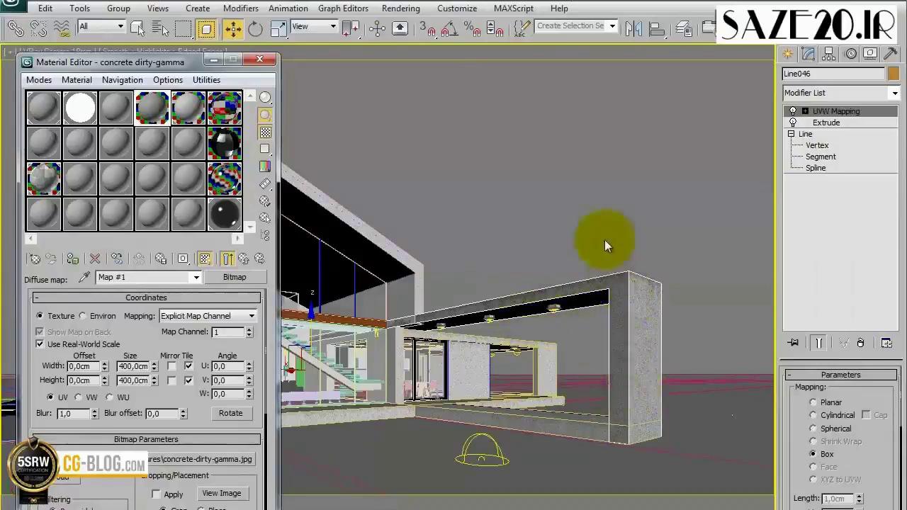
pyautogui.rightClick(610, 117)
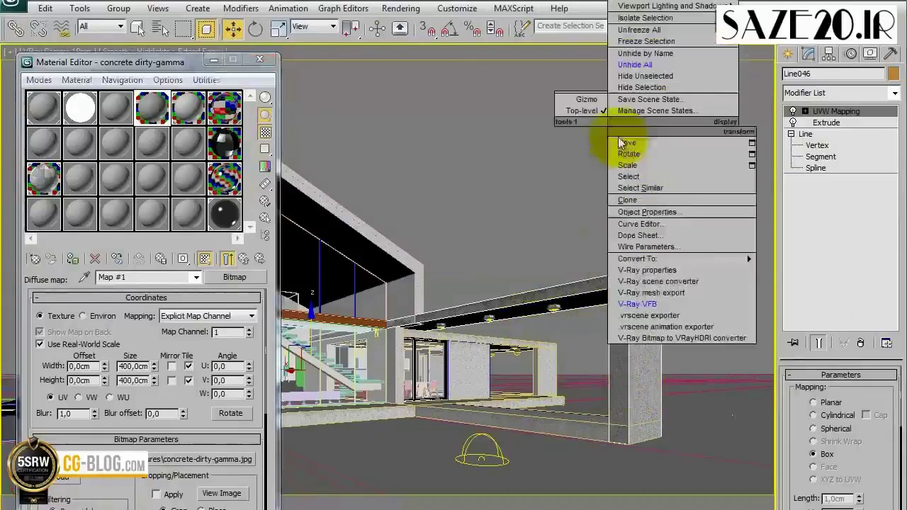
pyautogui.click(687, 303)
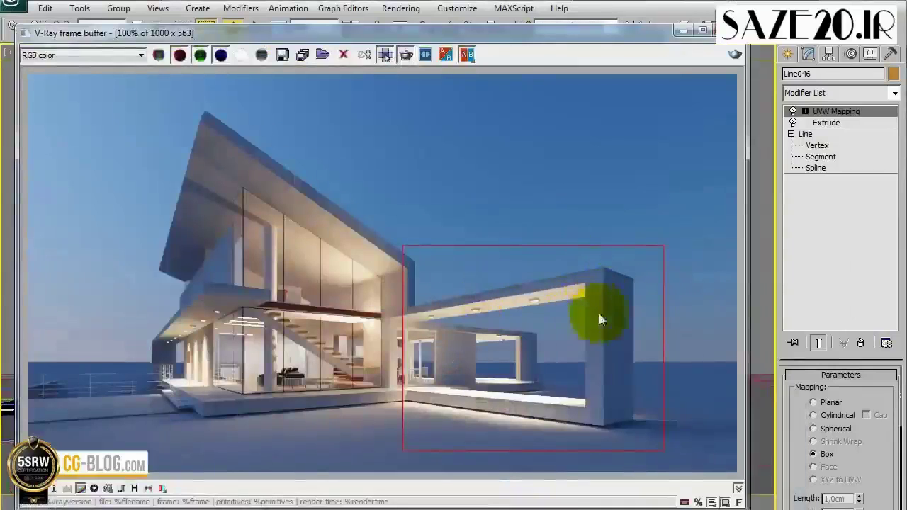
pyautogui.moveTo(505, 261); pyautogui.dragTo(633, 420)
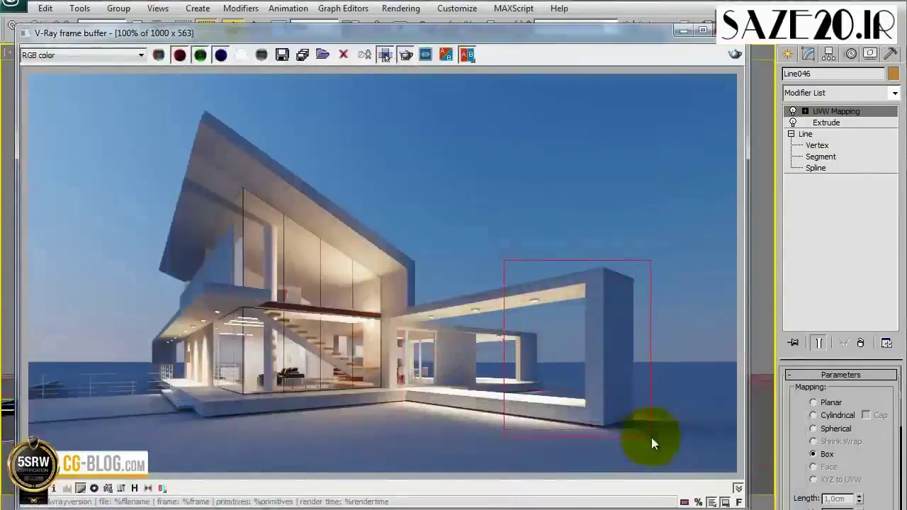
pyautogui.click(734, 54)
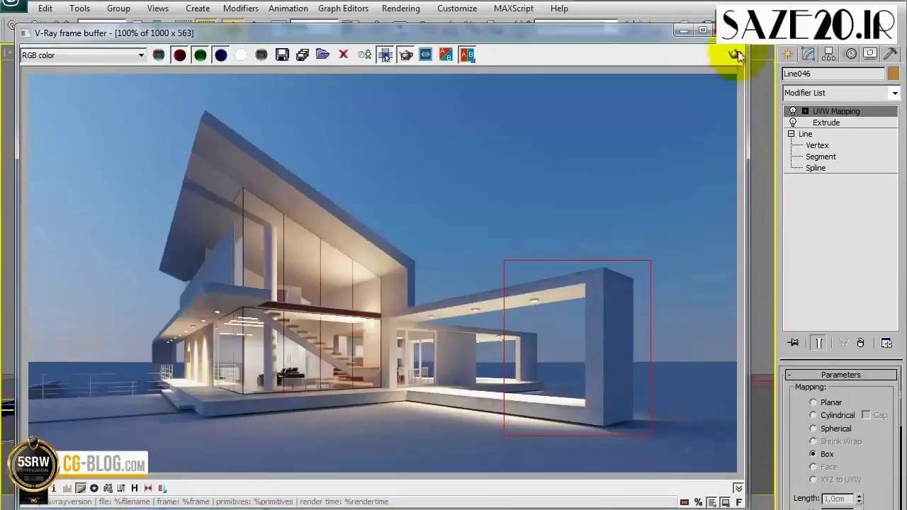
# Inspect the frame's concrete in the render at 200%, and replace the concrete dirty material's diffuse bitmap with concrete-dirty1.jpg
pyautogui.scroll(1, 557, 322)
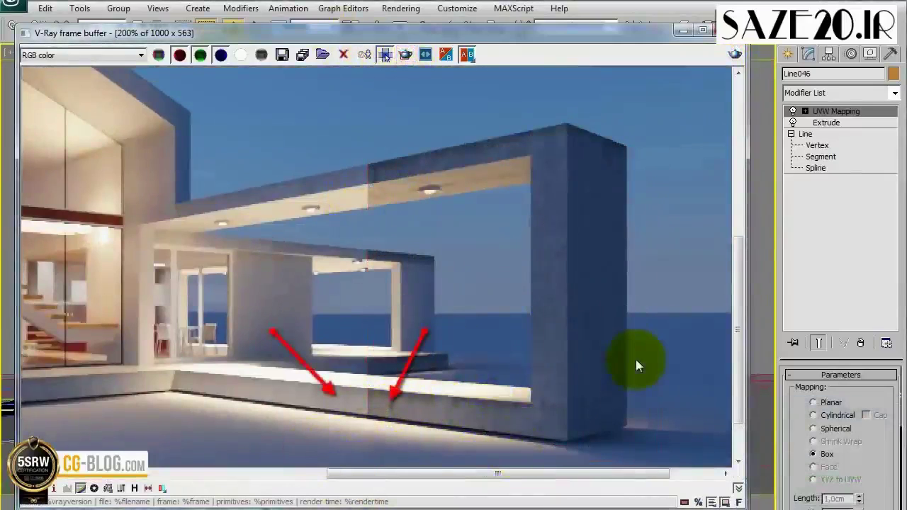
pyautogui.click(723, 32)
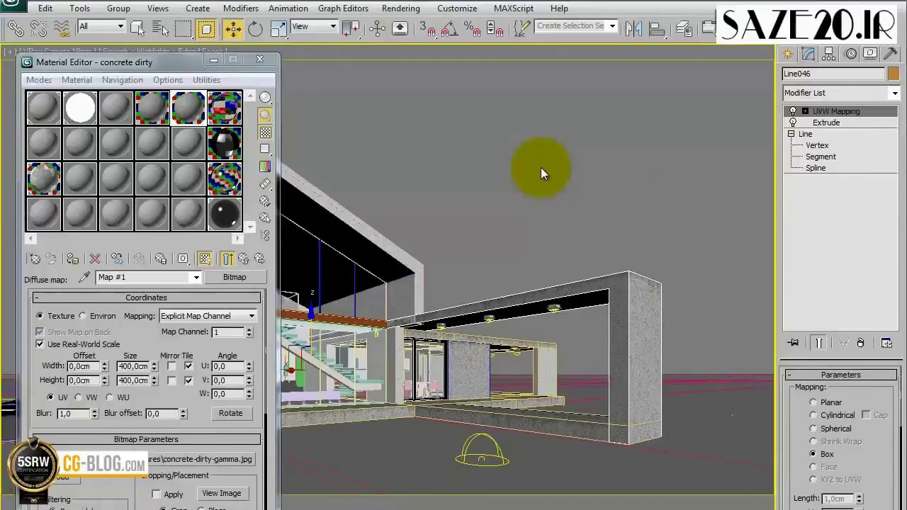
pyautogui.click(241, 459)
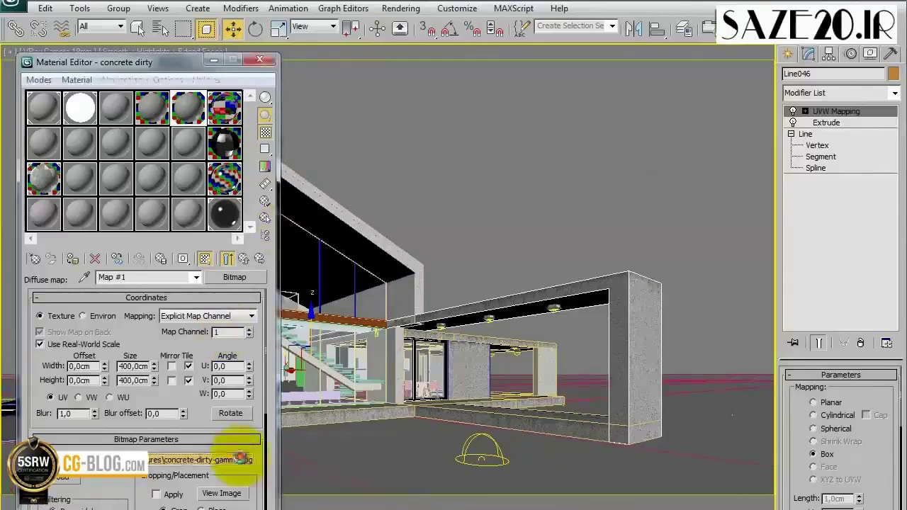
pyautogui.doubleClick(339, 218)
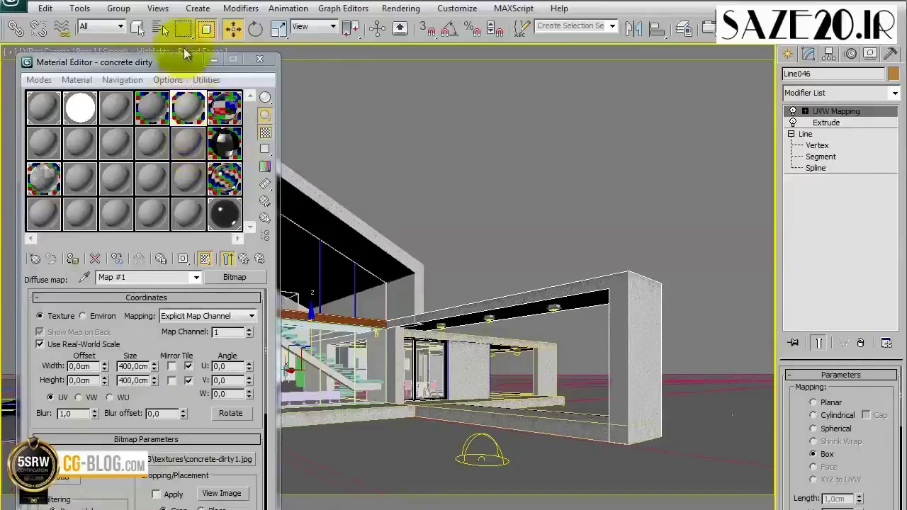
# Enable the color map in the output settings of the concrete dirty diffuse bitmap
pyautogui.moveTo(180, 62); pyautogui.dragTo(187, 30)
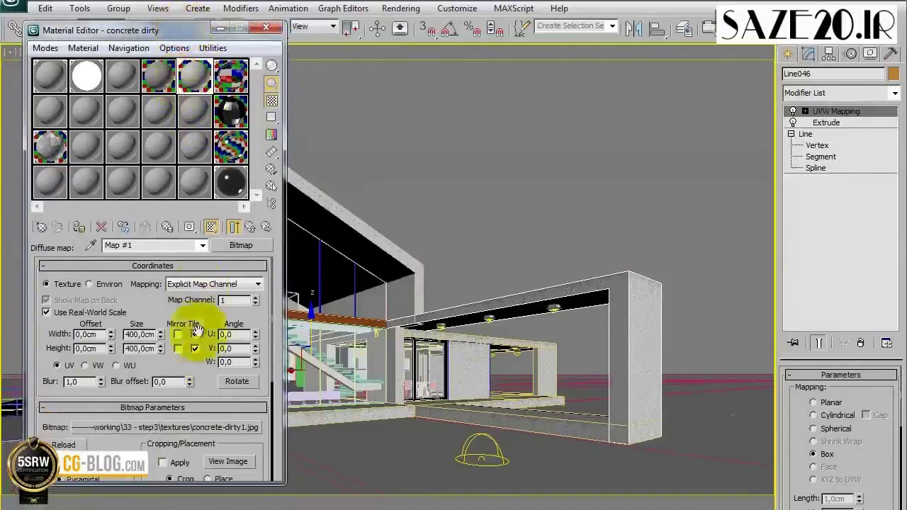
pyautogui.moveTo(211, 392)
pyautogui.mouseDown()
pyautogui.moveTo(194, 320)
pyautogui.moveTo(196, 186)
pyautogui.mouseUp()
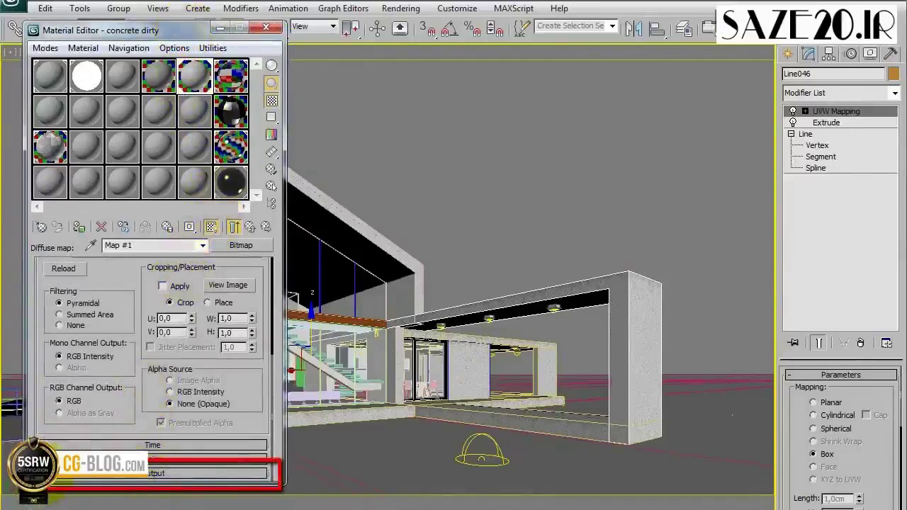
pyautogui.click(156, 473)
pyautogui.moveTo(152, 347); pyautogui.dragTo(162, 297)
pyautogui.click(51, 277)
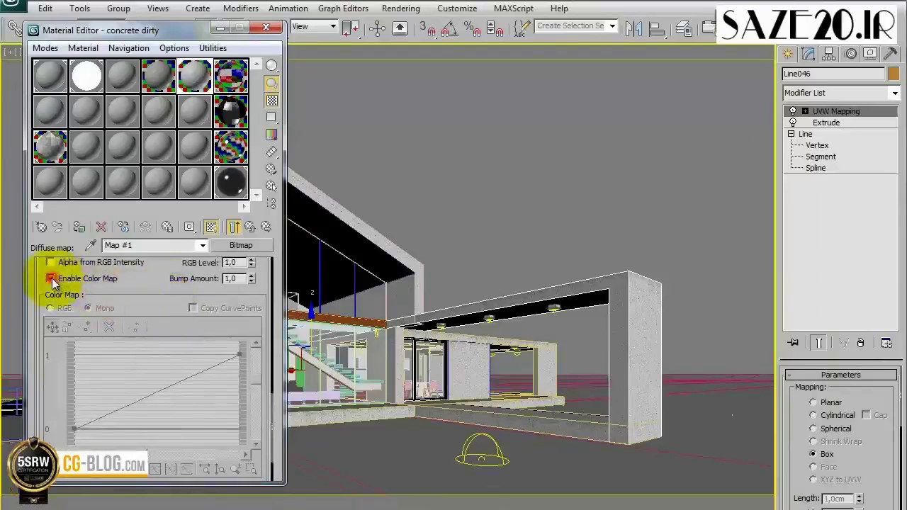
# Convert the color map curve's start point to Bezier and bend the curve below the diagonal while checking an enlarged material preview
pyautogui.doubleClick(197, 72)
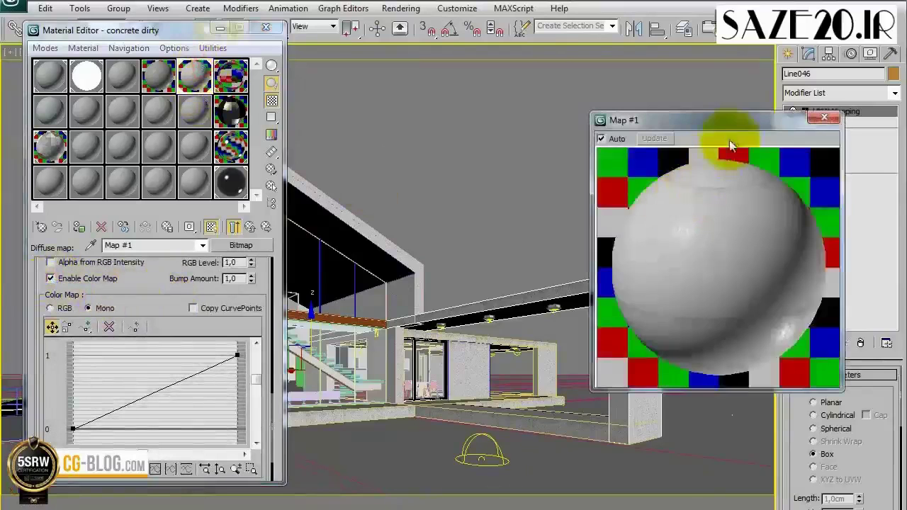
pyautogui.moveTo(734, 117); pyautogui.dragTo(554, 65)
pyautogui.moveTo(594, 276); pyautogui.dragTo(481, 322)
pyautogui.click(68, 439)
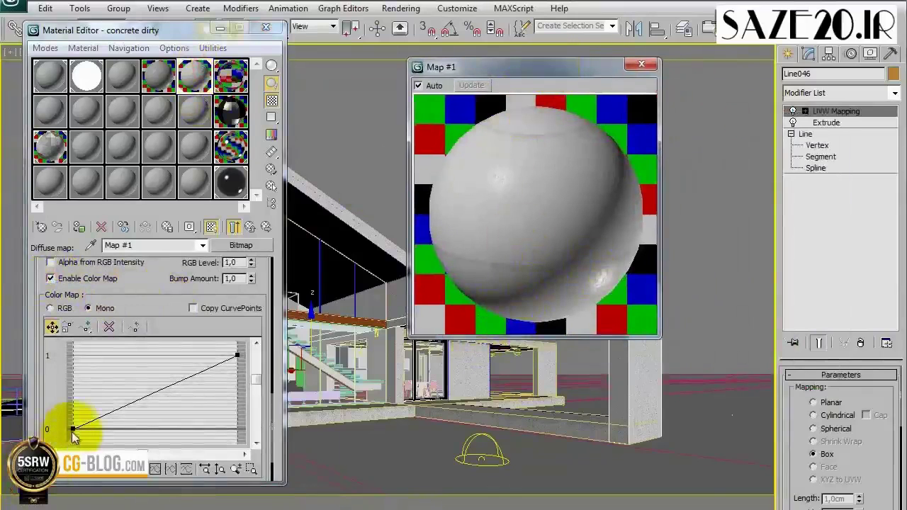
pyautogui.click(74, 434)
pyautogui.rightClick(74, 429)
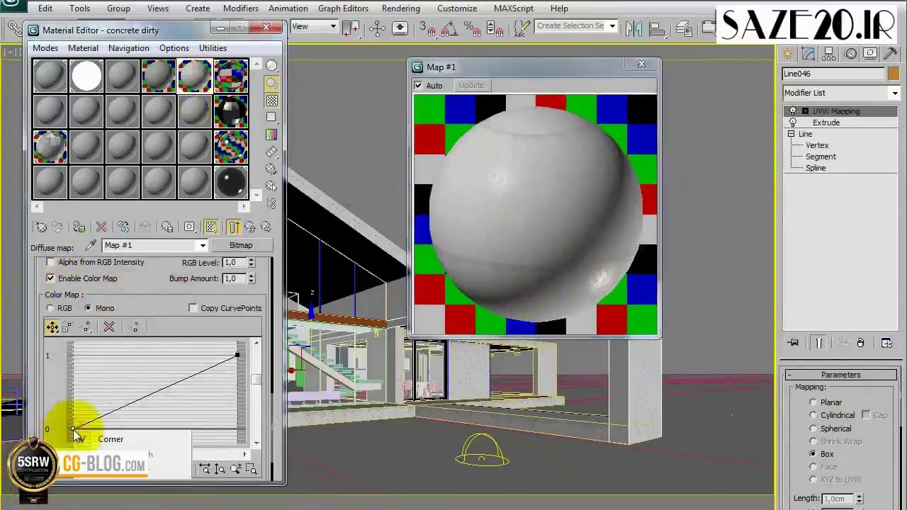
pyautogui.click(120, 475)
pyautogui.moveTo(116, 411); pyautogui.dragTo(153, 418)
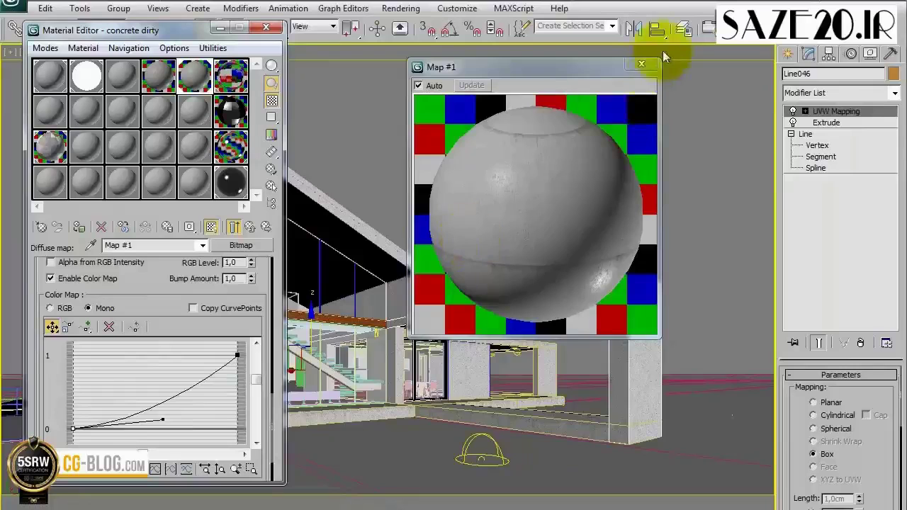
pyautogui.click(641, 65)
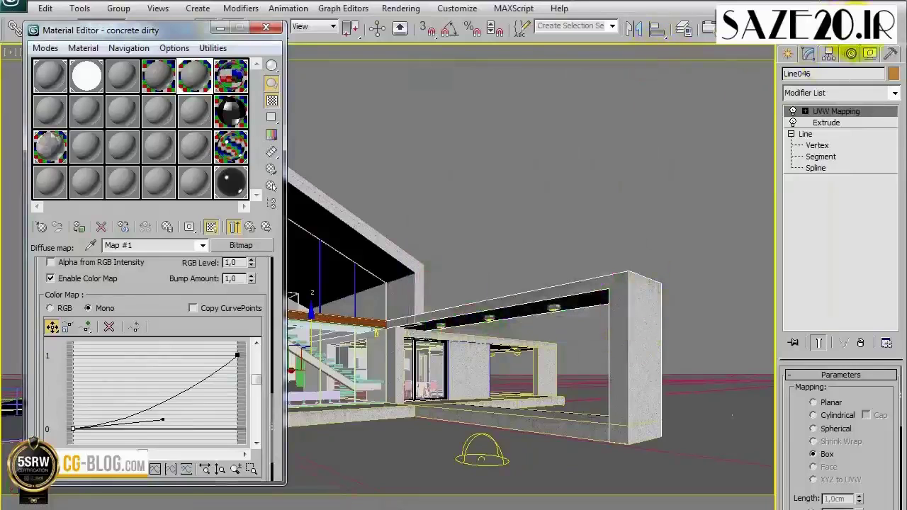
# Reopen the V-Ray frame buffer and render the frame region with the concrete's color map enabled
pyautogui.rightClick(615, 135)
pyautogui.click(658, 304)
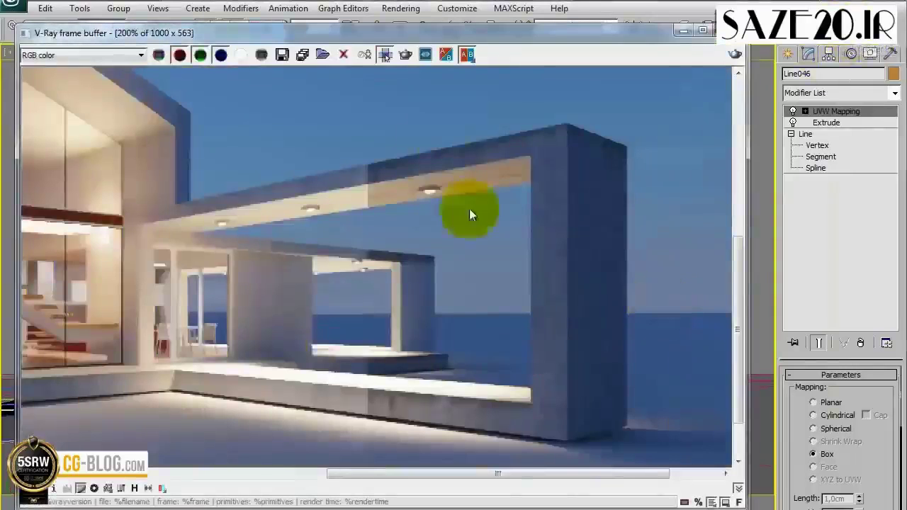
pyautogui.click(405, 56)
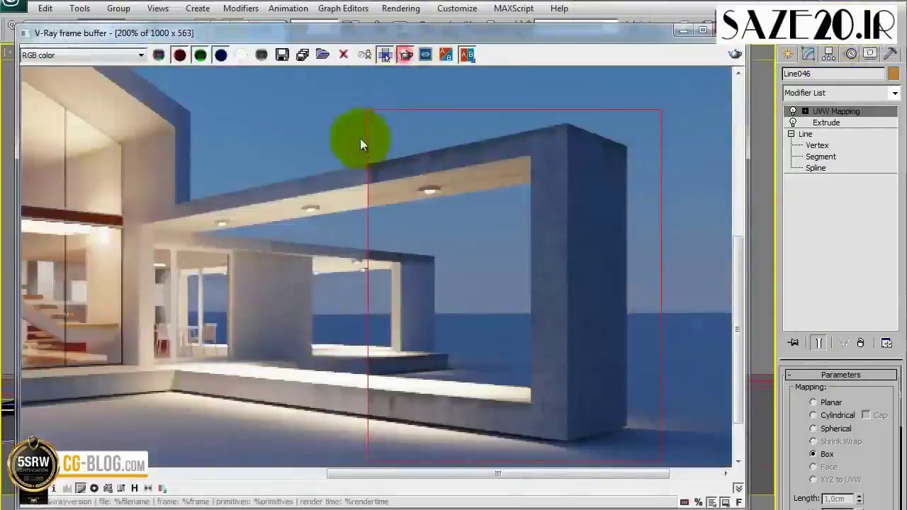
pyautogui.click(734, 55)
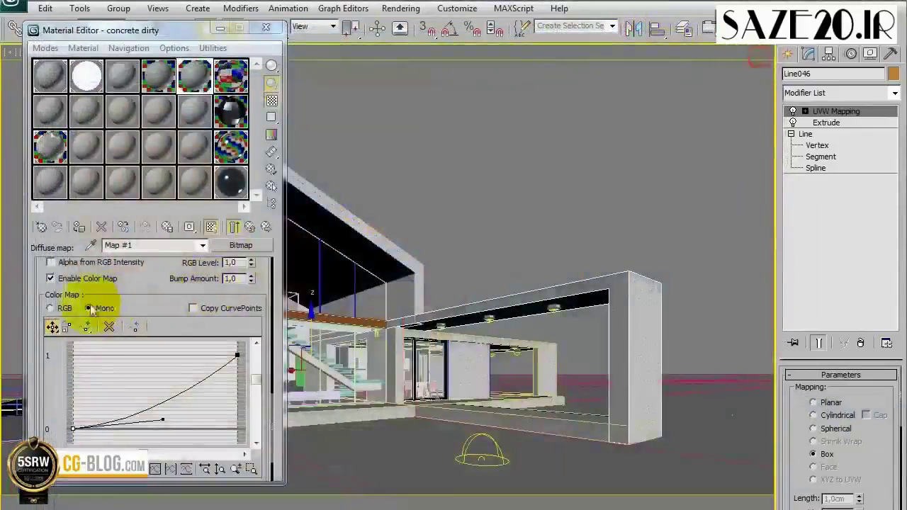
# Disable the concrete bitmap's color map, render the frame region for comparison, and close the frame buffer
pyautogui.click(50, 278)
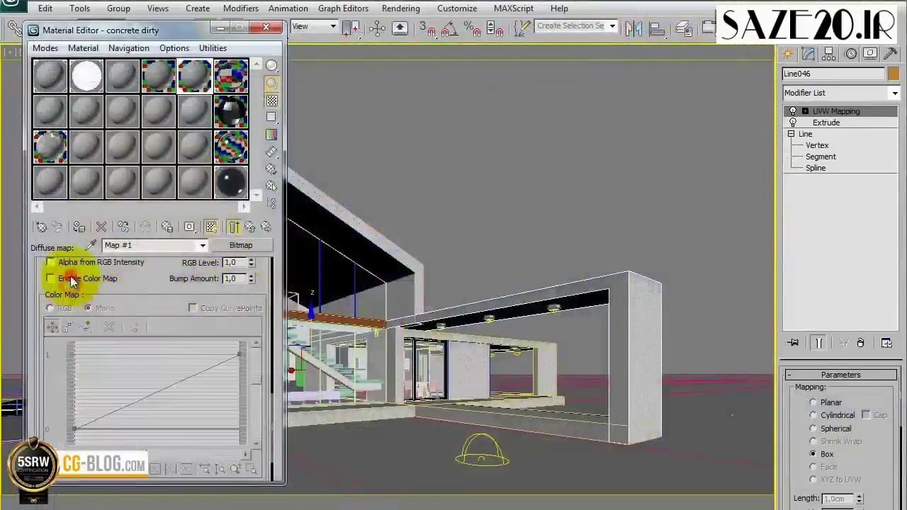
pyautogui.hotkey('shift', 'q')
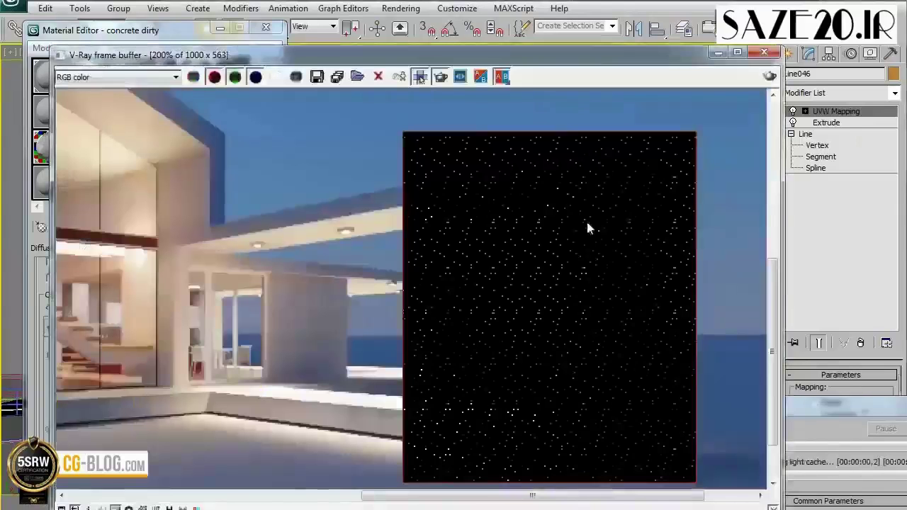
pyautogui.moveTo(586, 222); pyautogui.dragTo(599, 429)
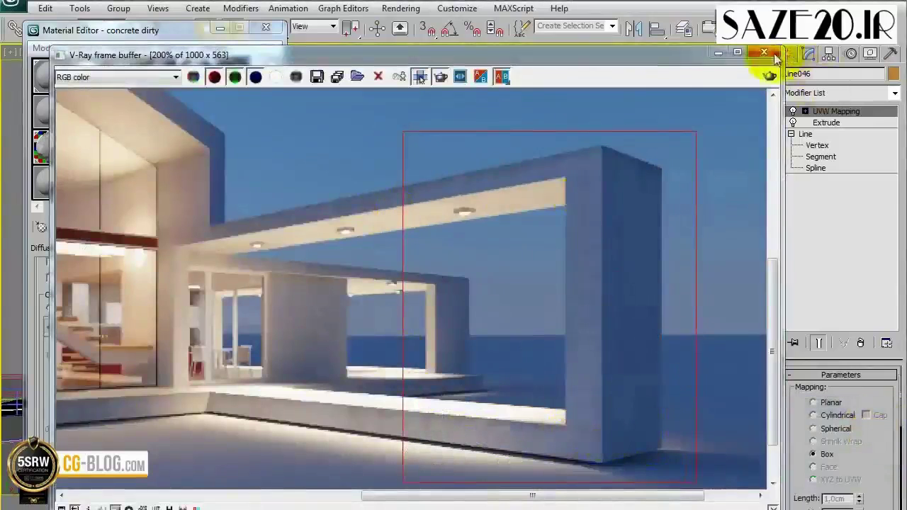
pyautogui.click(763, 52)
# Re-enable the color map with its curve bent below the diagonal, render the frame region again, and close the frame buffer
pyautogui.click(76, 278)
pyautogui.moveTo(78, 428); pyautogui.dragTo(163, 420)
pyautogui.hotkey('shift', 'q')
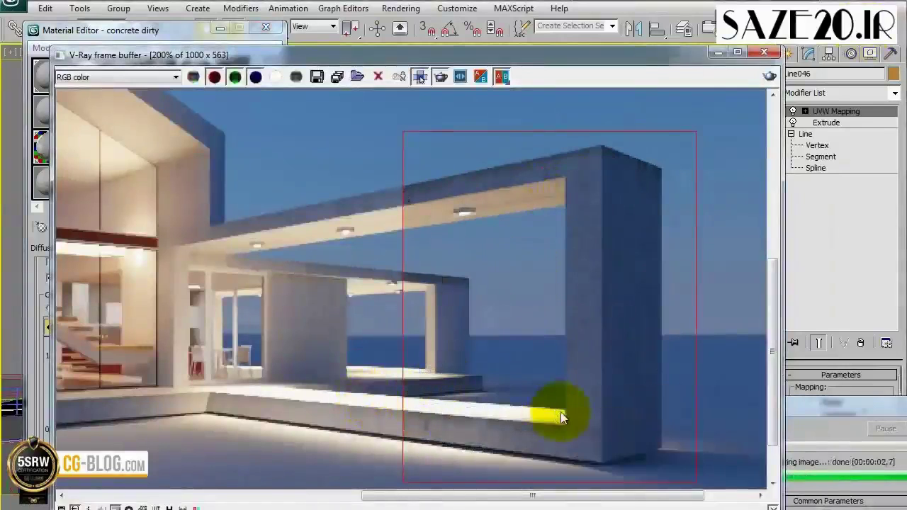
pyautogui.click(764, 56)
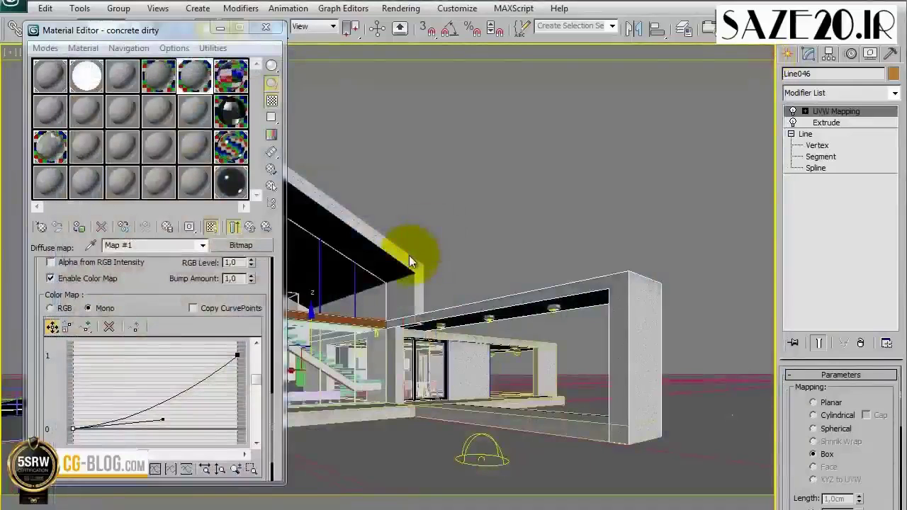
# Turn off the concrete bitmap's color map and return to the concrete dirty material's parameters
pyautogui.click(65, 278)
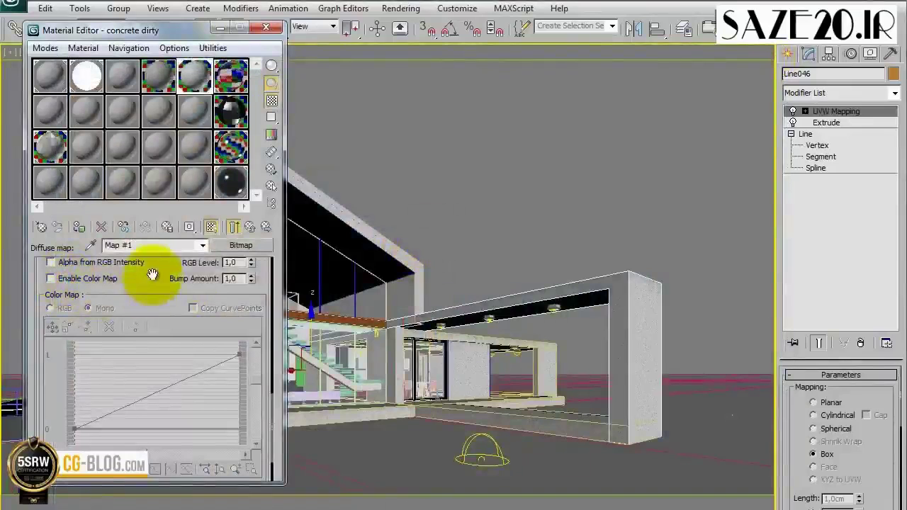
pyautogui.scroll(15, 142, 347)
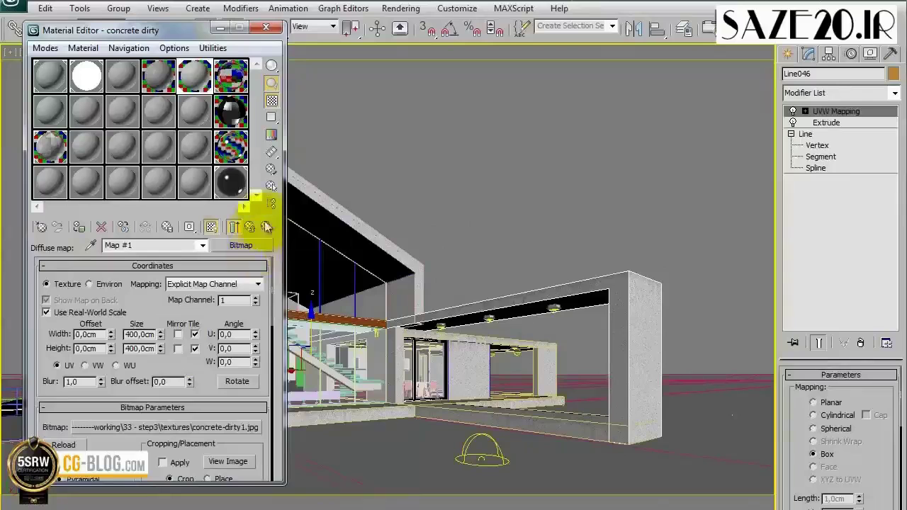
pyautogui.click(234, 227)
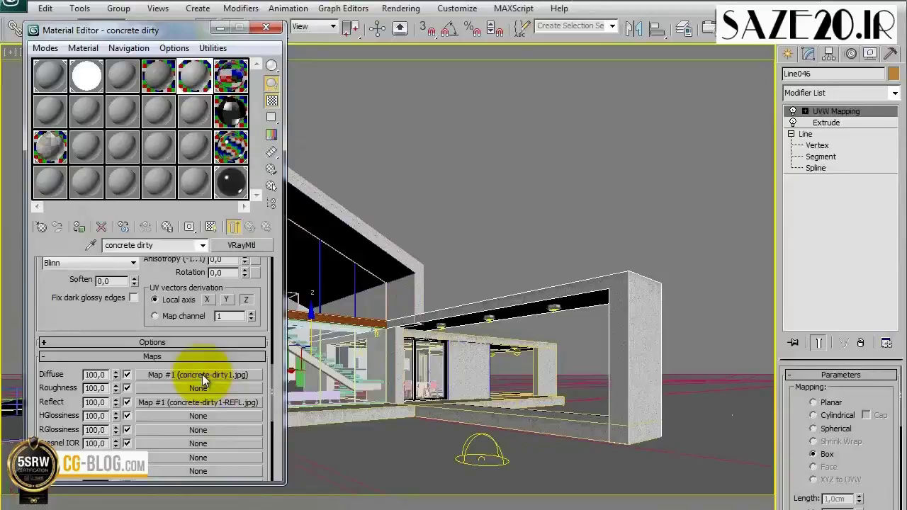
# Replace the concrete dirty material's diffuse bitmap with a ColorCorrection map, keeping the old map as a sub-map
pyautogui.click(202, 374)
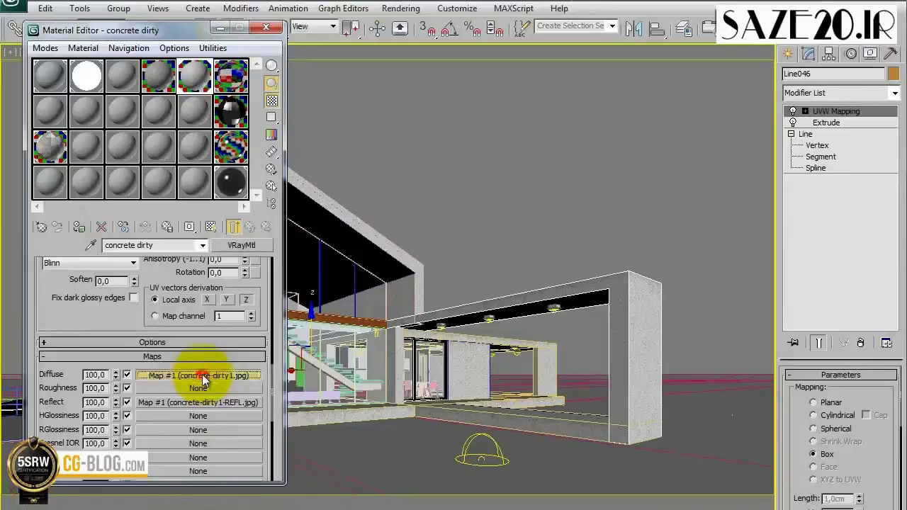
pyautogui.click(227, 247)
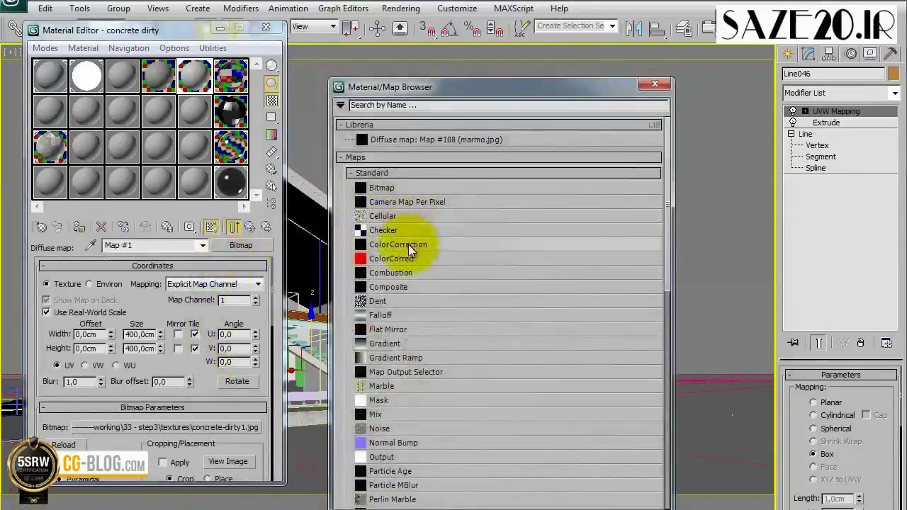
pyautogui.moveTo(488, 84); pyautogui.dragTo(479, 28)
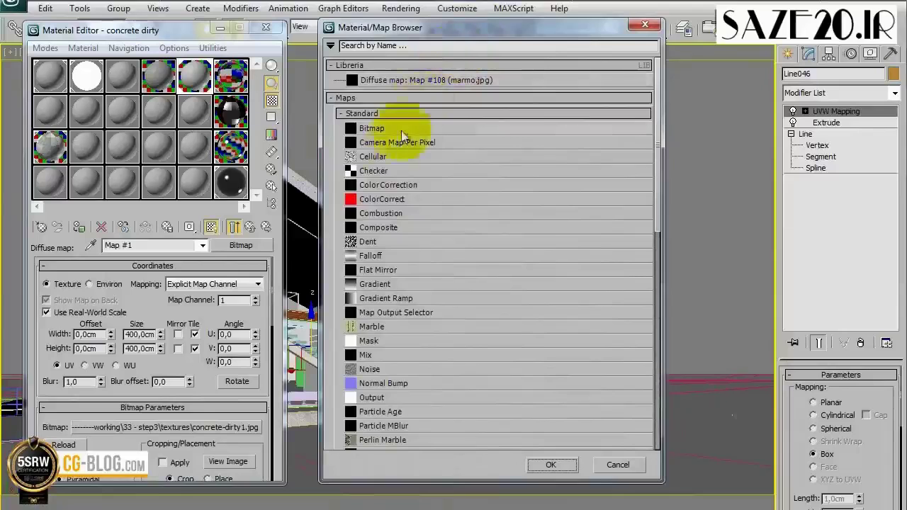
pyautogui.click(388, 183)
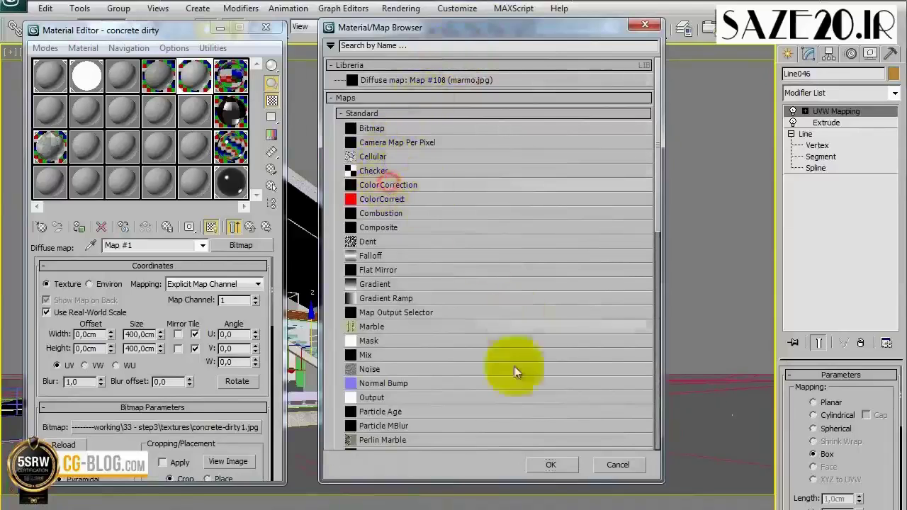
pyautogui.click(541, 464)
pyautogui.click(102, 262)
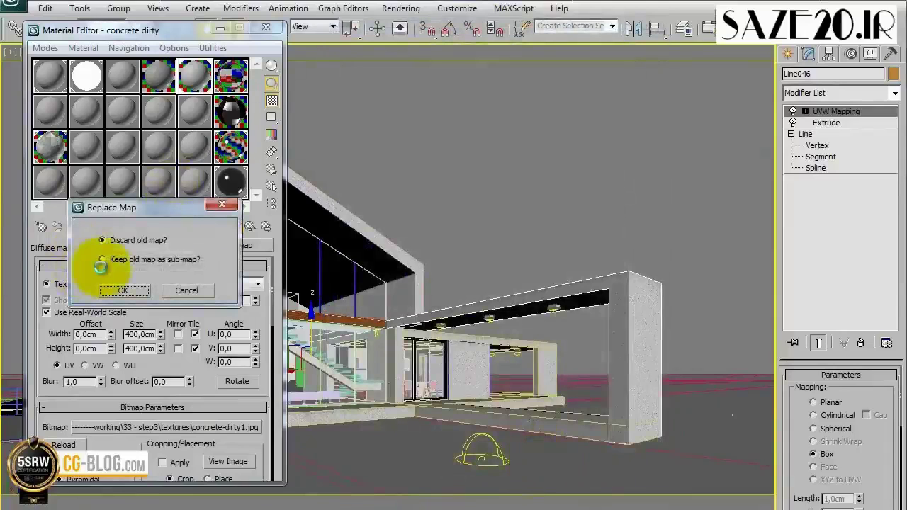
pyautogui.click(103, 259)
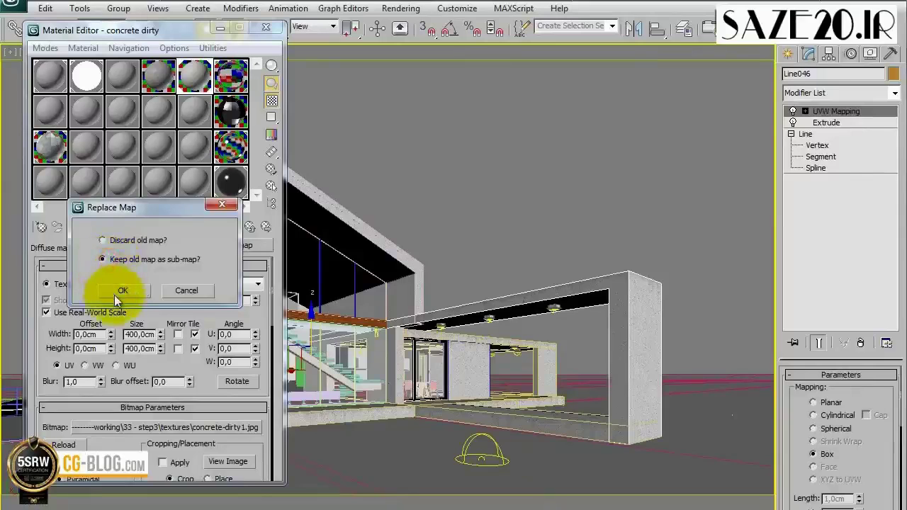
pyautogui.click(117, 292)
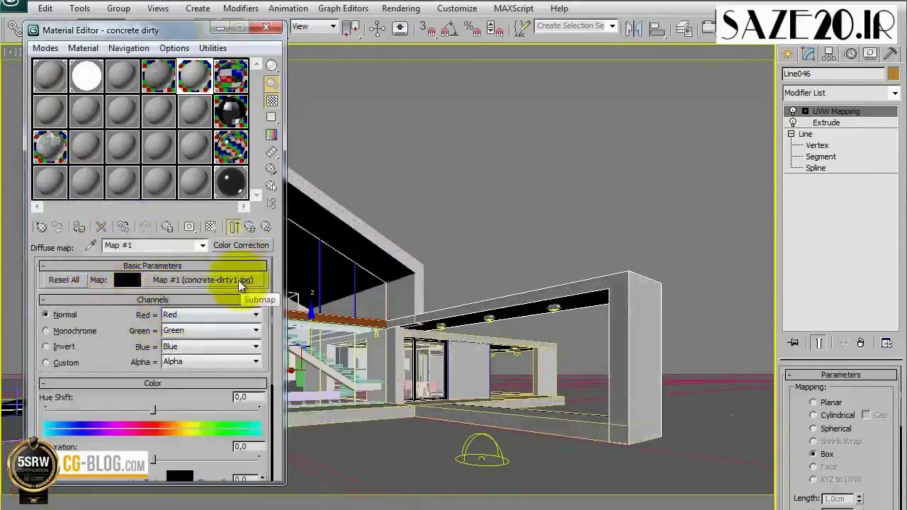
# Check the concrete-dirty1.jpg sub-map inside the Color Correction map, render the frame region, and close the frame buffer
pyautogui.click(250, 226)
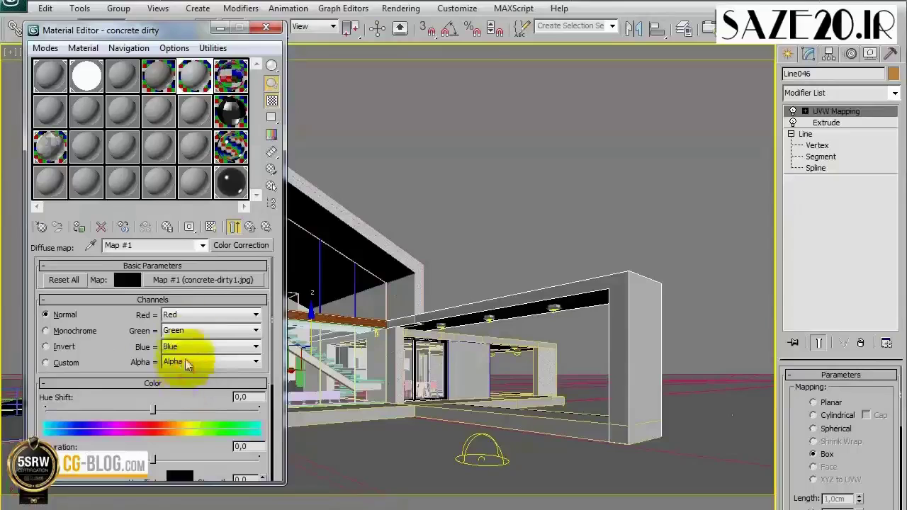
pyautogui.click(199, 283)
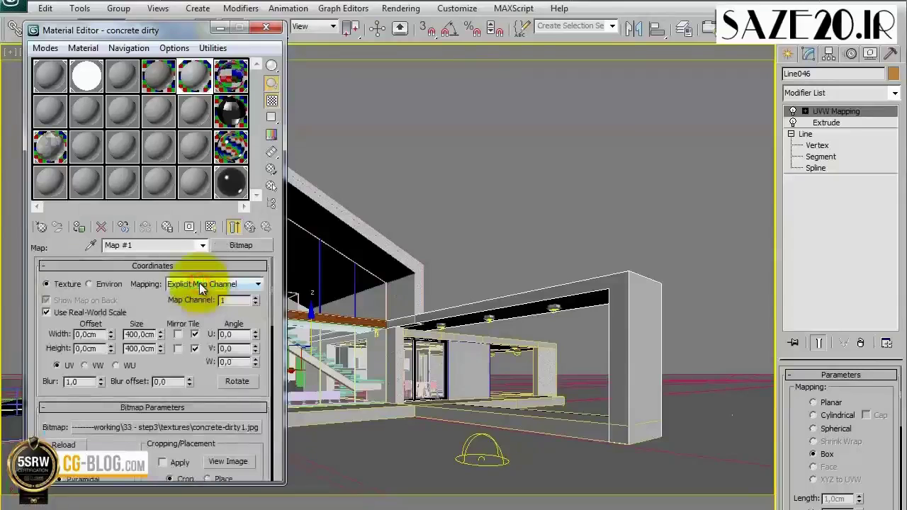
pyautogui.click(248, 229)
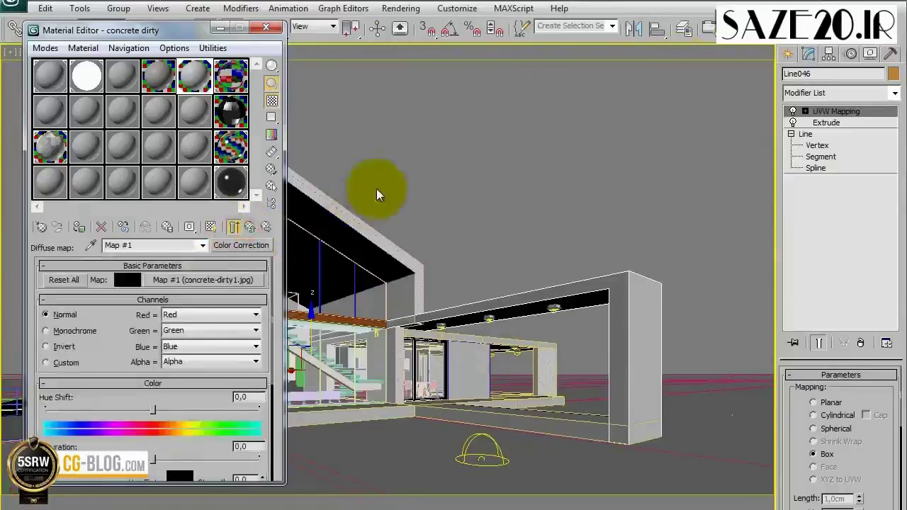
pyautogui.hotkey('shift', 'q')
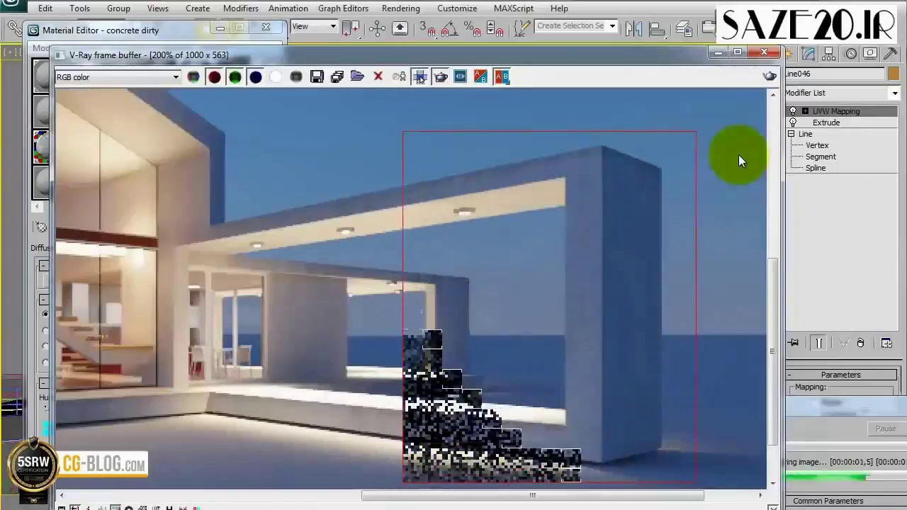
pyautogui.click(764, 53)
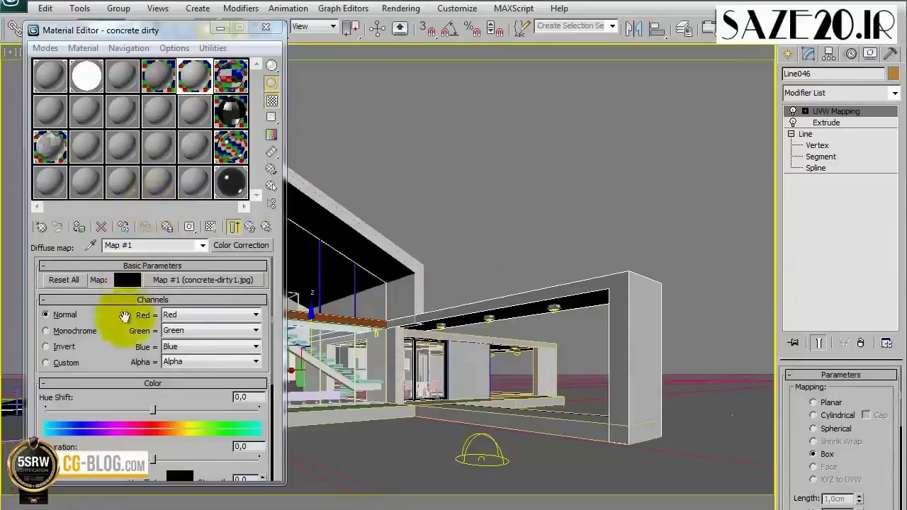
# Switch the Color Correction map's lightness to Advanced and set its RGB gamma/contrast to 0,5
pyautogui.moveTo(131, 324); pyautogui.dragTo(126, 152)
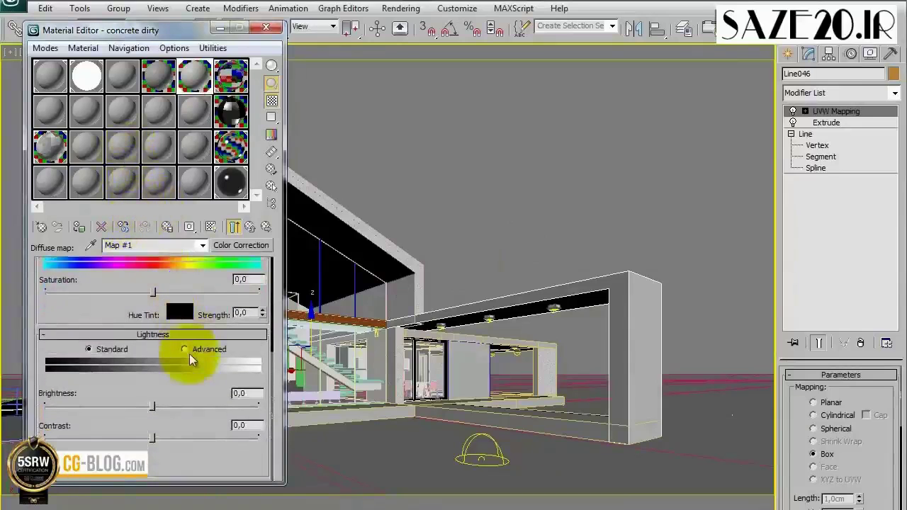
pyautogui.click(187, 350)
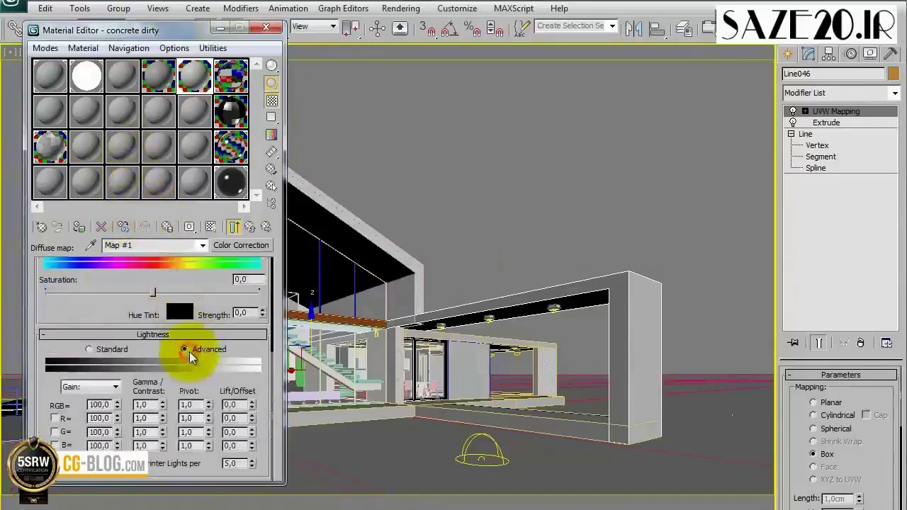
pyautogui.doubleClick(144, 405)
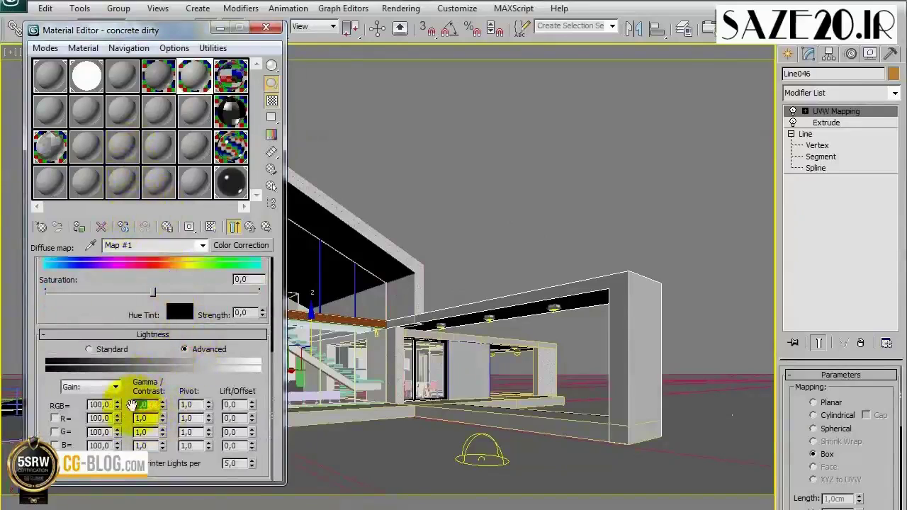
pyautogui.write('0,5')
pyautogui.press('Return')
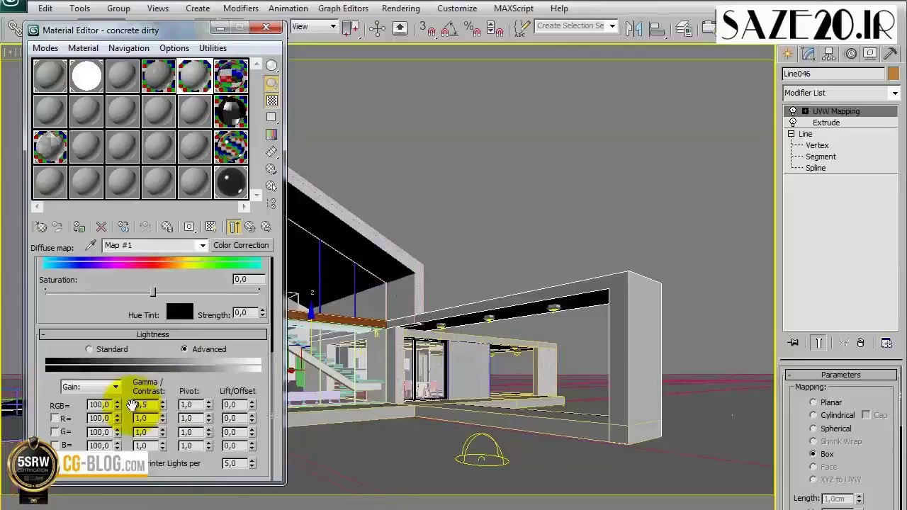
# Open the concrete dirty material's enlarged preview and compare the RGB gamma/contrast at 1 and at 0,5
pyautogui.doubleClick(195, 75)
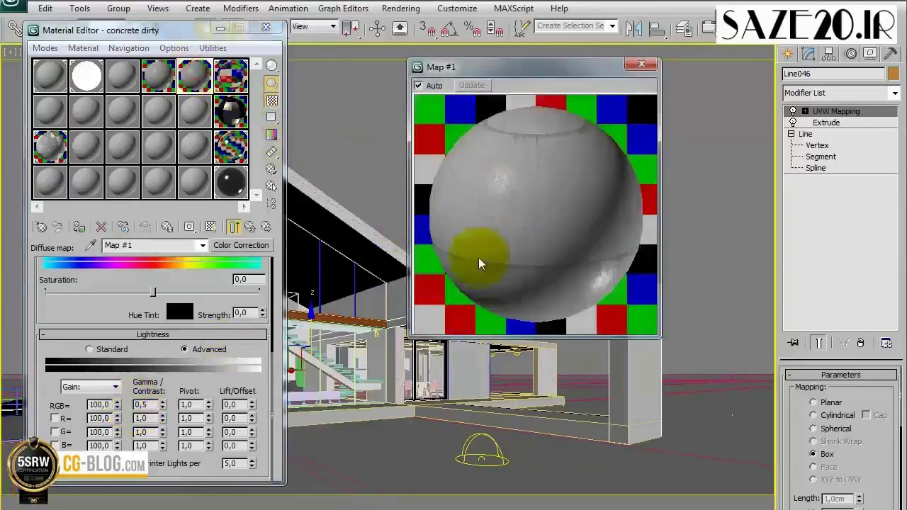
pyautogui.doubleClick(142, 404)
pyautogui.write('1')
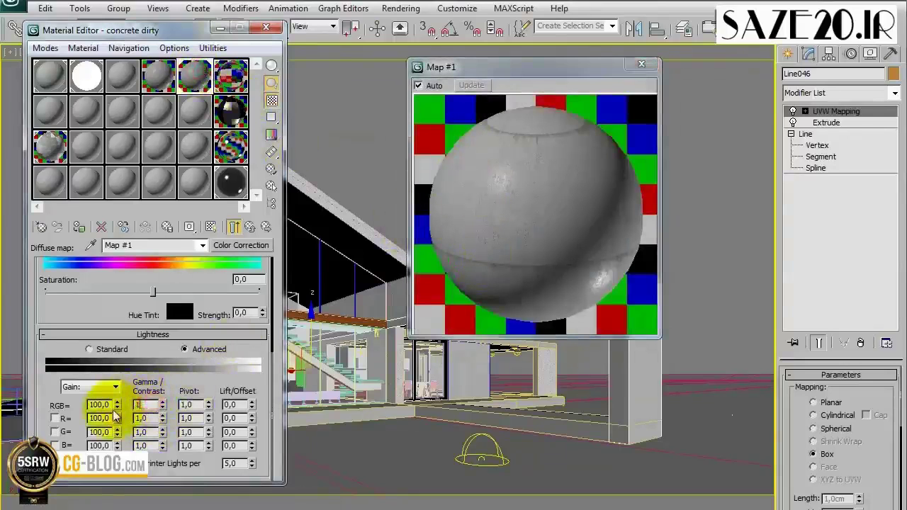
pyautogui.press('Return')
pyautogui.doubleClick(142, 404)
pyautogui.write('0,5')
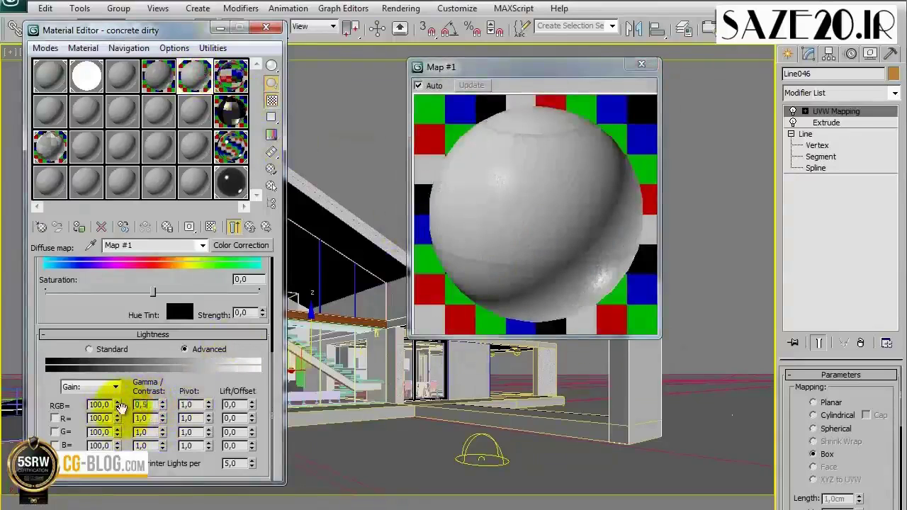
pyautogui.press('Return')
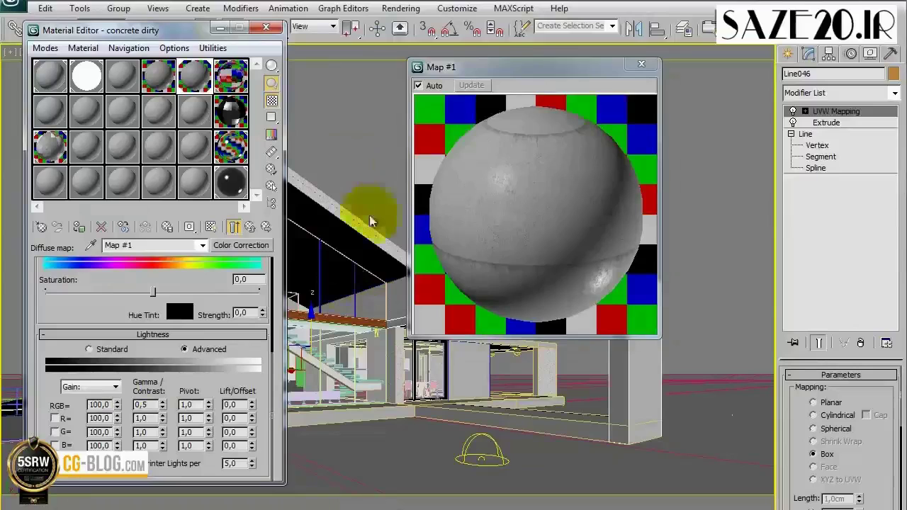
# Close the enlarged preview, render the frame region with the gamma-corrected concrete, and close the frame buffer
pyautogui.click(642, 66)
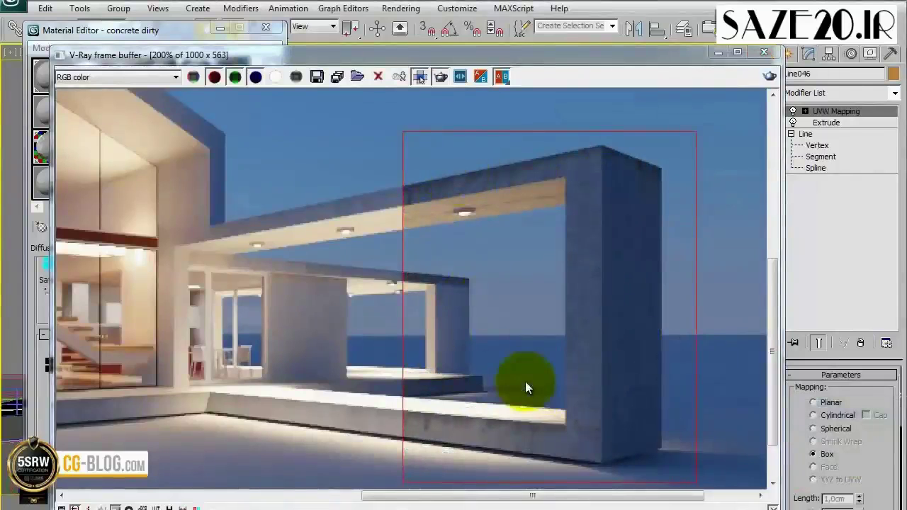
pyautogui.click(765, 54)
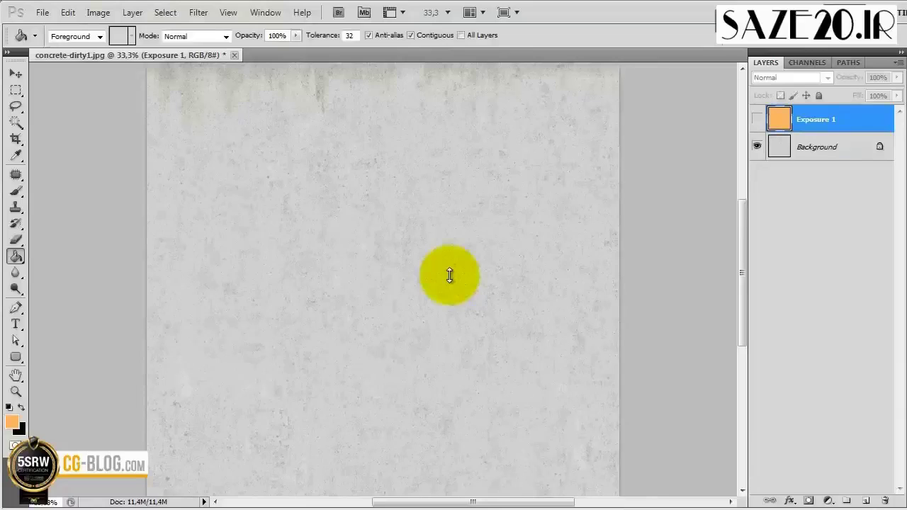
# In Photoshop, set the orange color layer's blend mode to Multiply and toggle its visibility to compare it with the concrete background
pyautogui.click(756, 119)
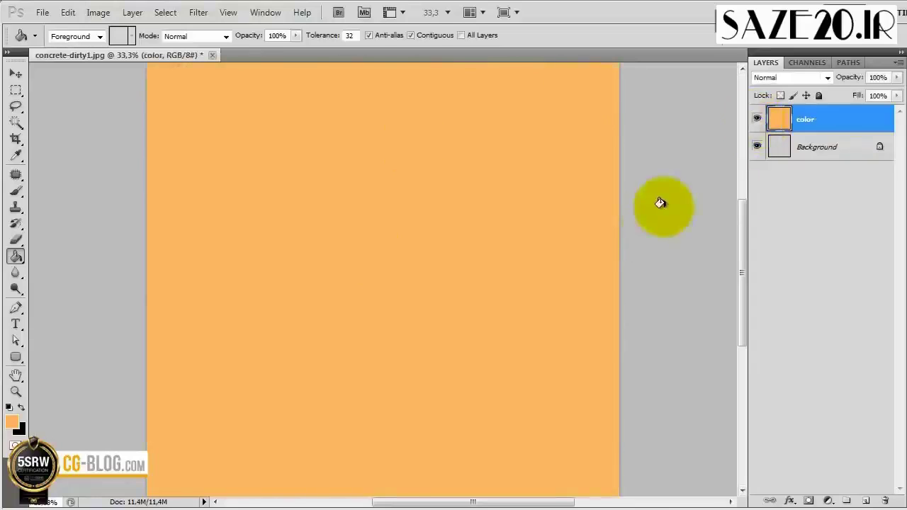
pyautogui.click(816, 81)
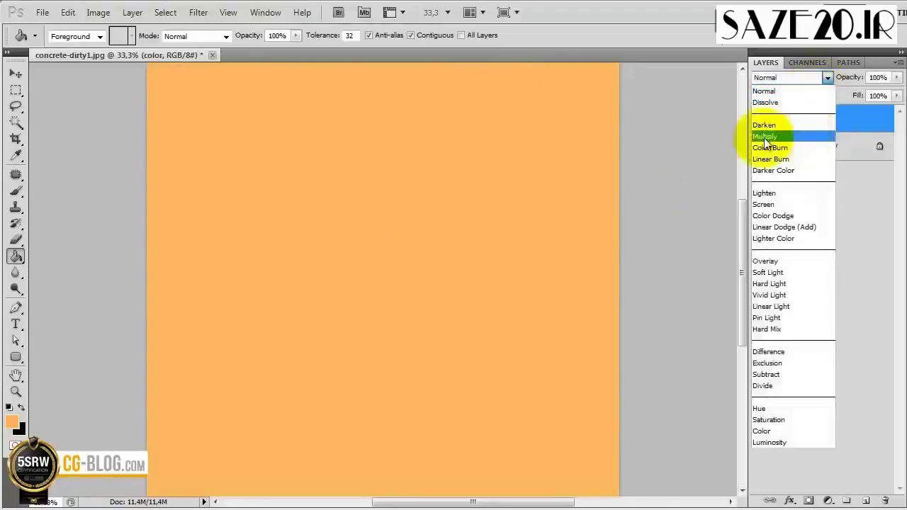
pyautogui.click(803, 136)
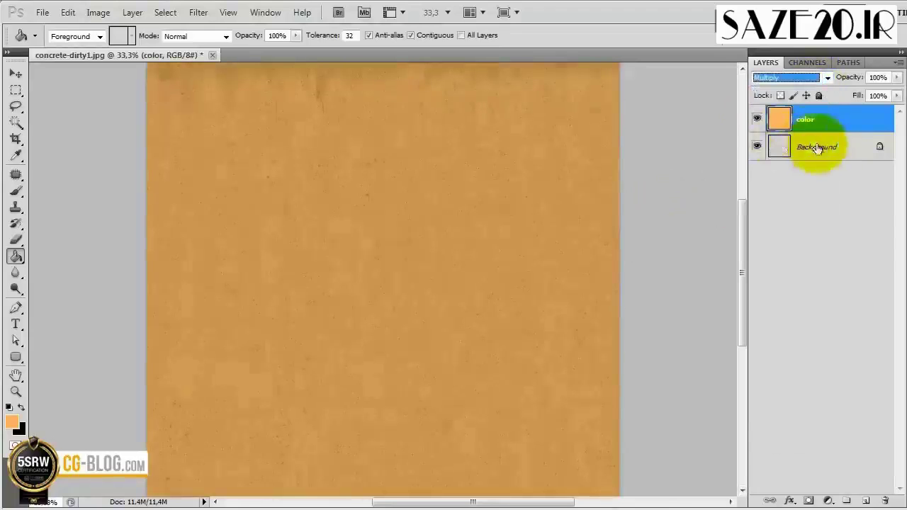
pyautogui.click(757, 122)
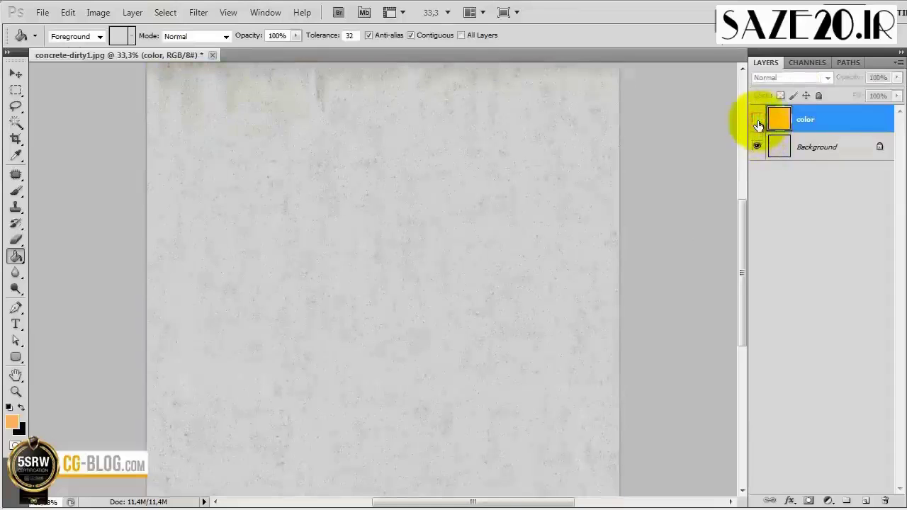
pyautogui.click(757, 122)
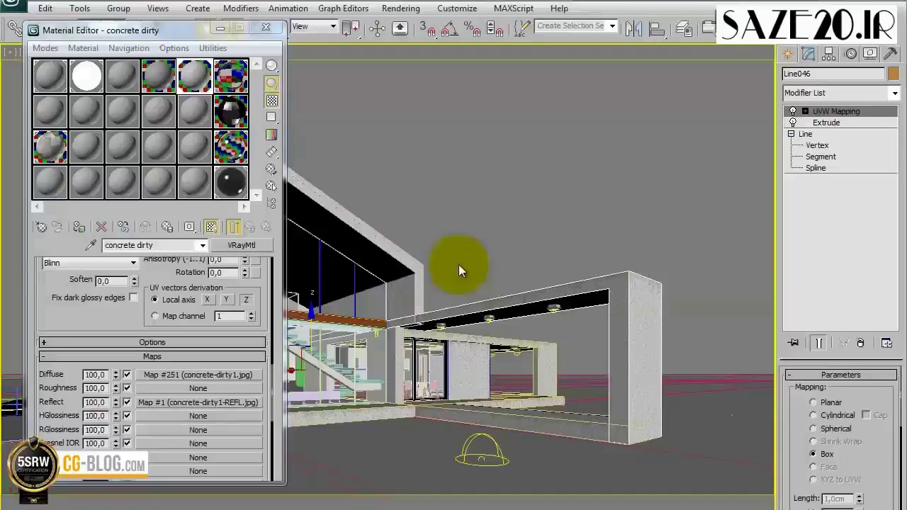
# In 3ds Max, select the unused def7 VRayMtl in the Material Editor and rename it wall dirty 2
pyautogui.click(156, 105)
pyautogui.click(155, 244)
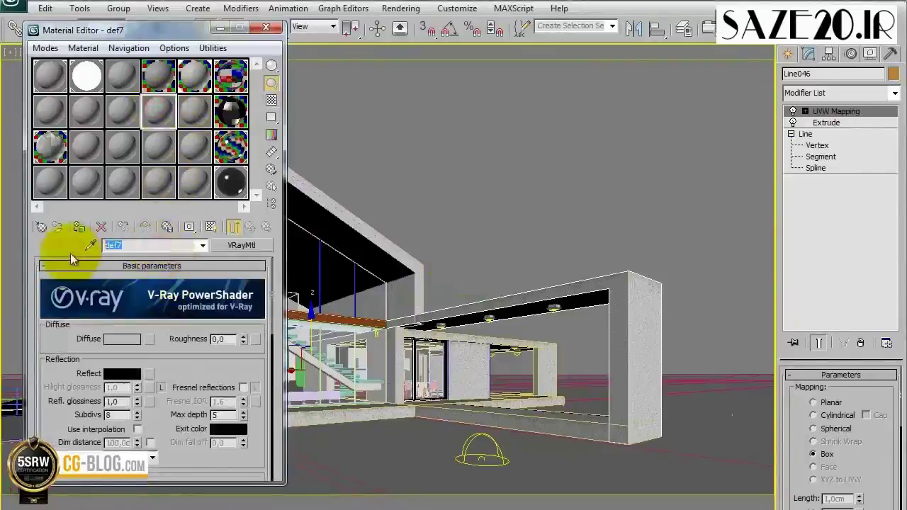
pyautogui.write('wall dirt')
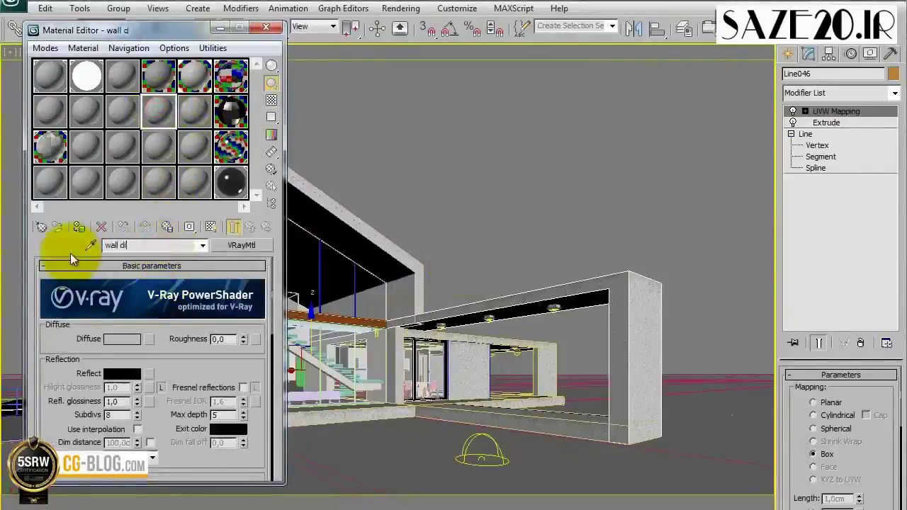
pyautogui.write('y 2')
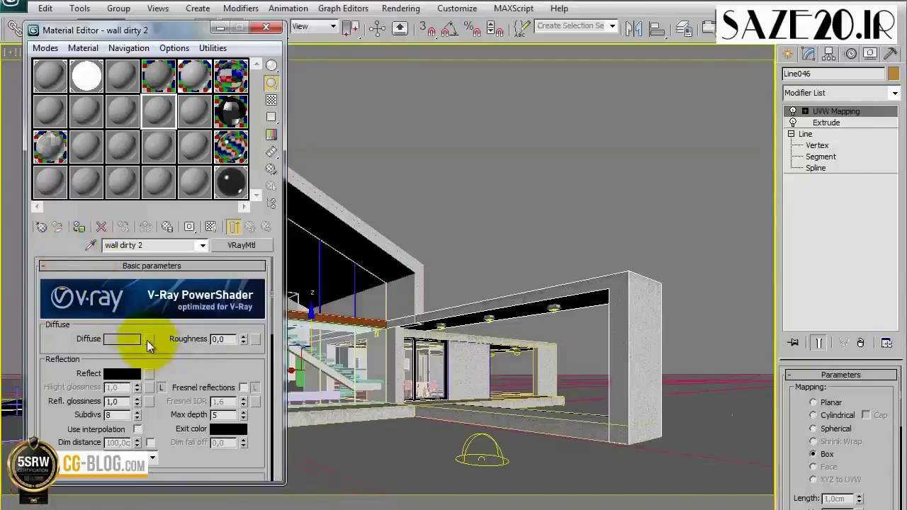
# Assign a VRayCompTex map to the diffuse channel of the wall dirty 2 material
pyautogui.click(147, 340)
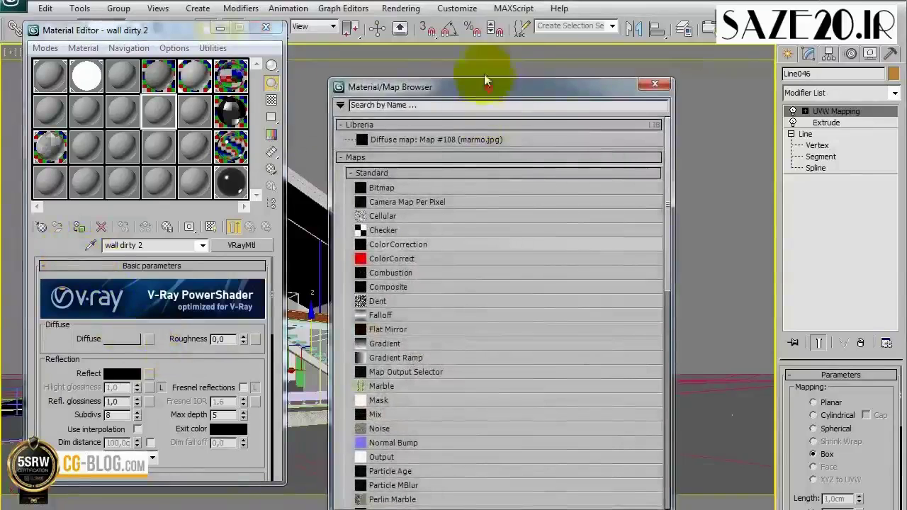
pyautogui.moveTo(485, 86); pyautogui.dragTo(459, 28)
pyautogui.moveTo(637, 157)
pyautogui.mouseDown()
pyautogui.moveTo(632, 208)
pyautogui.moveTo(666, 323)
pyautogui.mouseUp()
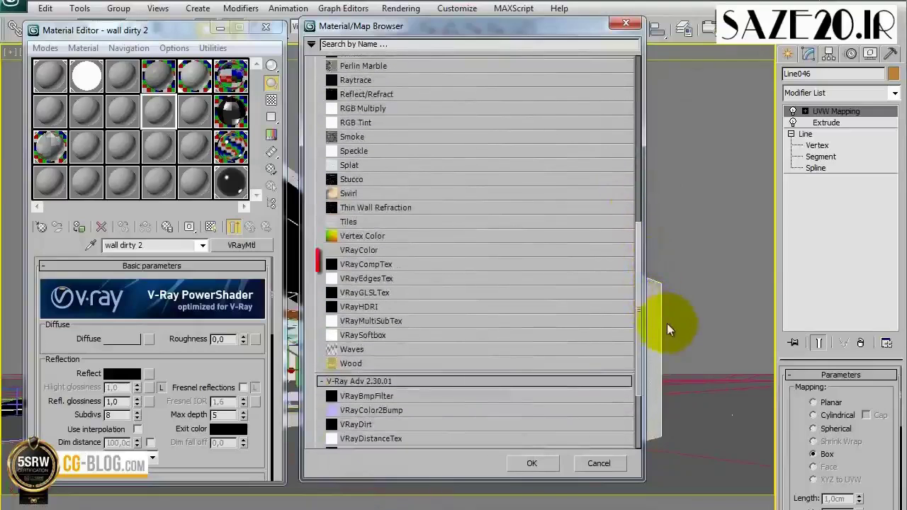
pyautogui.click(419, 263)
pyautogui.click(531, 463)
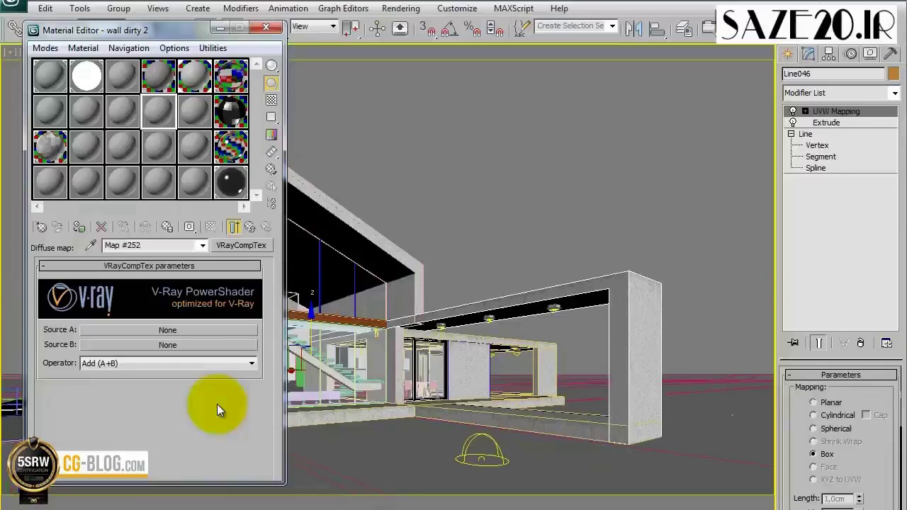
# Load concrete-dirty1.jpg as a Bitmap into the VRayCompTex map's Source A and return to the composite map's parameters
pyautogui.click(196, 329)
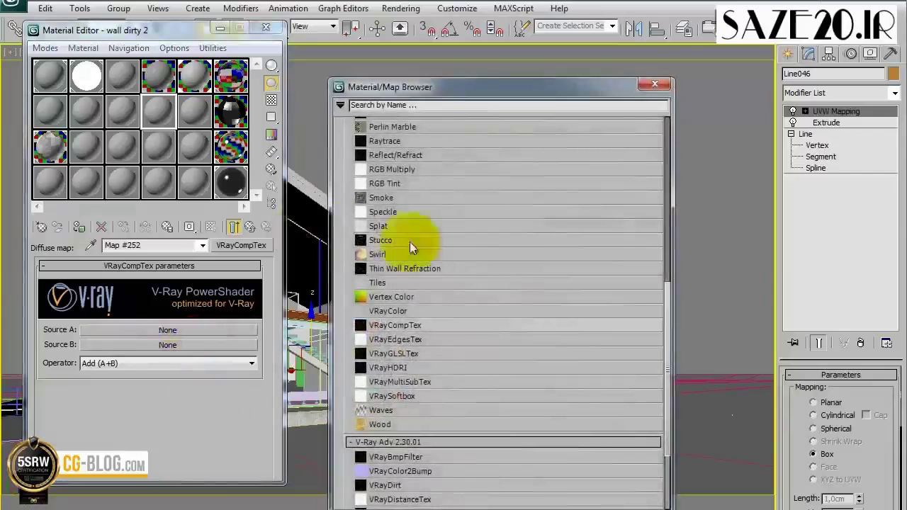
pyautogui.moveTo(667, 298); pyautogui.dragTo(622, 138)
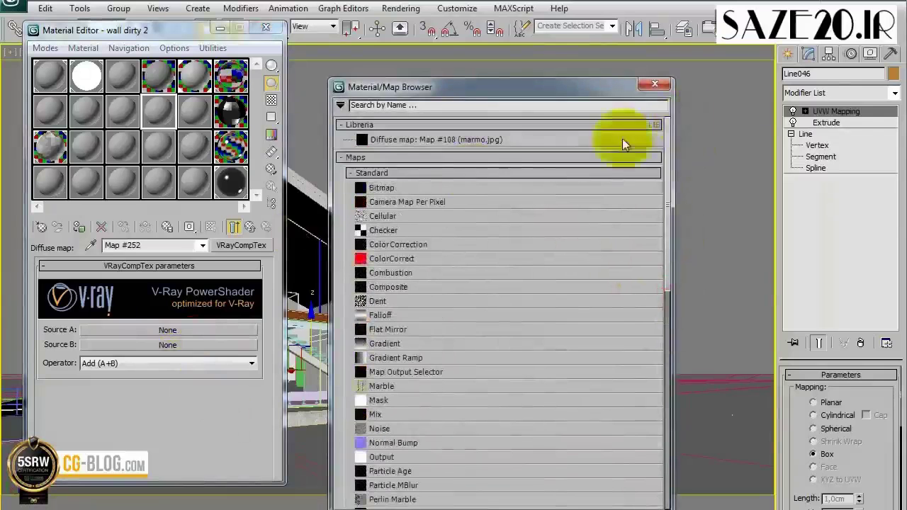
pyautogui.click(441, 187)
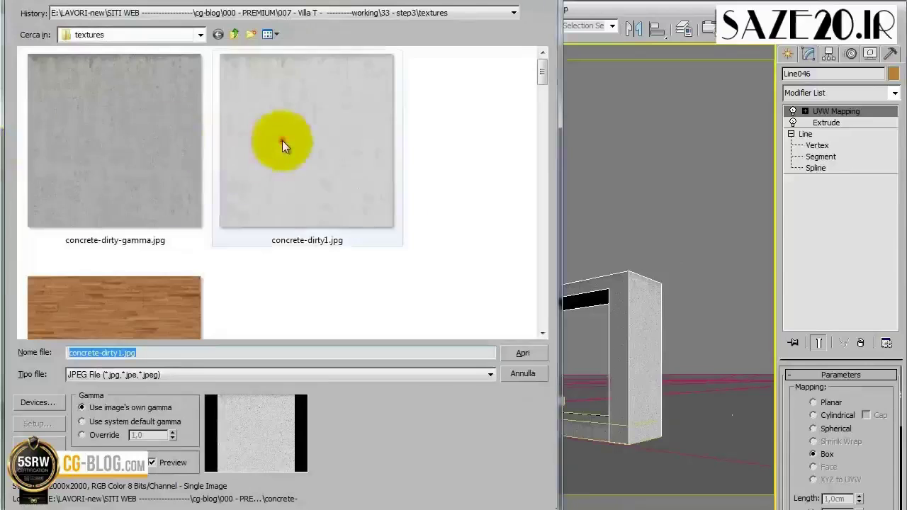
pyautogui.click(282, 145)
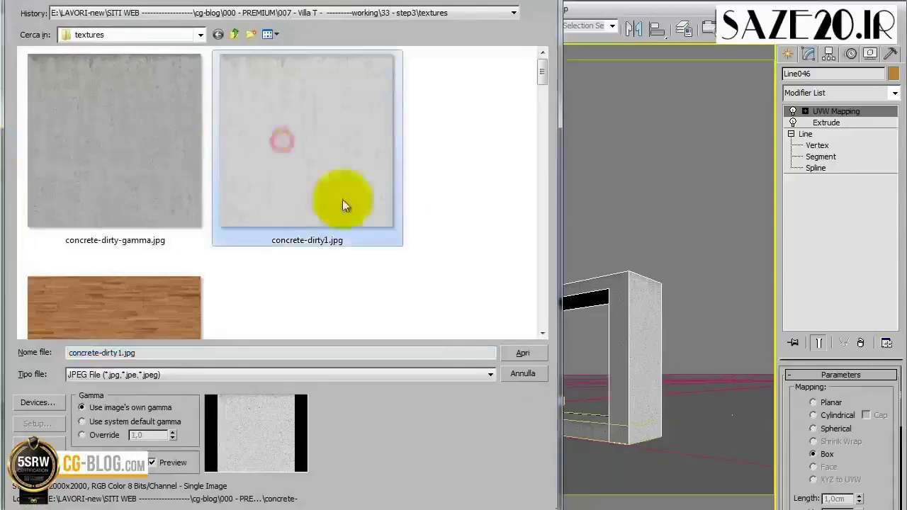
pyautogui.click(523, 354)
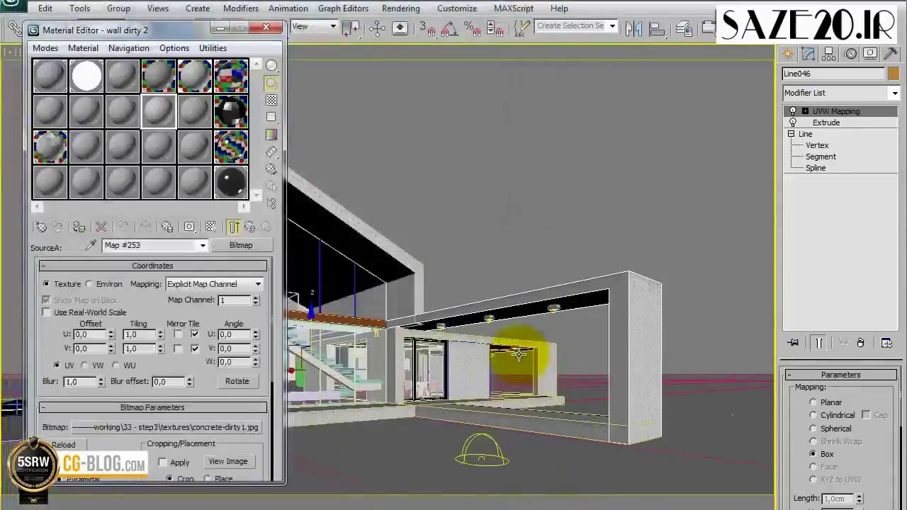
pyautogui.click(250, 227)
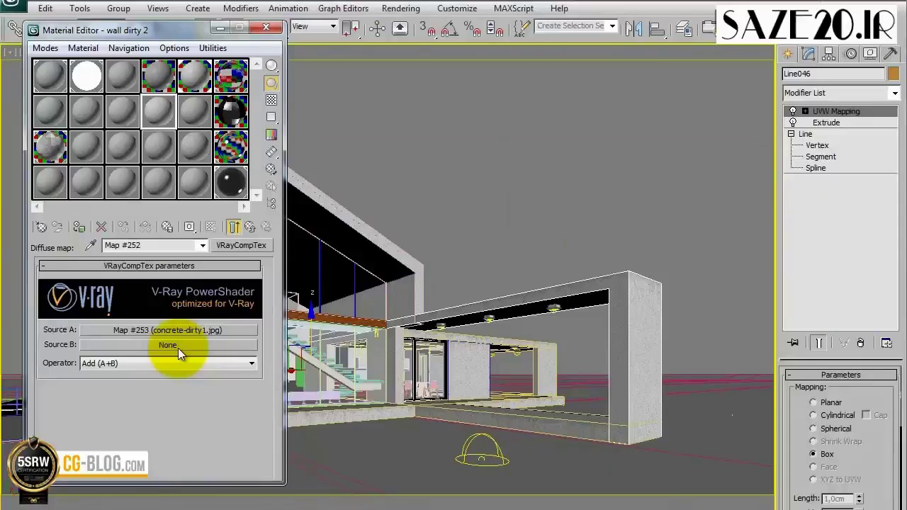
# Assign a VRayColor map to Source B of the VRayCompTex map
pyautogui.click(178, 345)
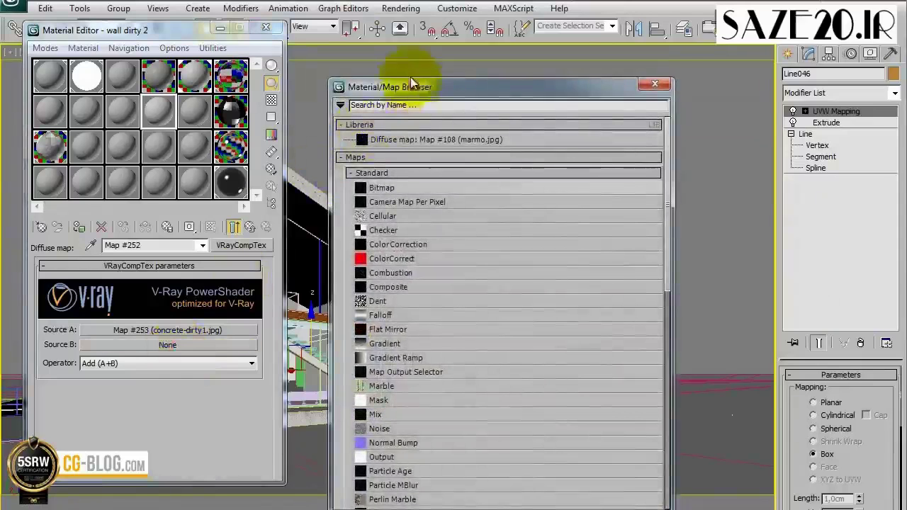
pyautogui.moveTo(410, 84); pyautogui.dragTo(388, 21)
pyautogui.moveTo(642, 190); pyautogui.dragTo(642, 369)
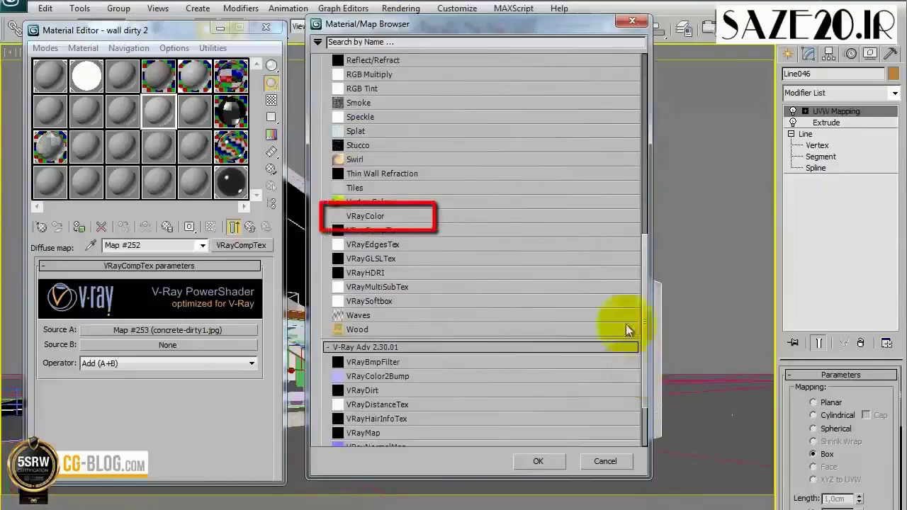
pyautogui.click(398, 217)
pyautogui.click(528, 461)
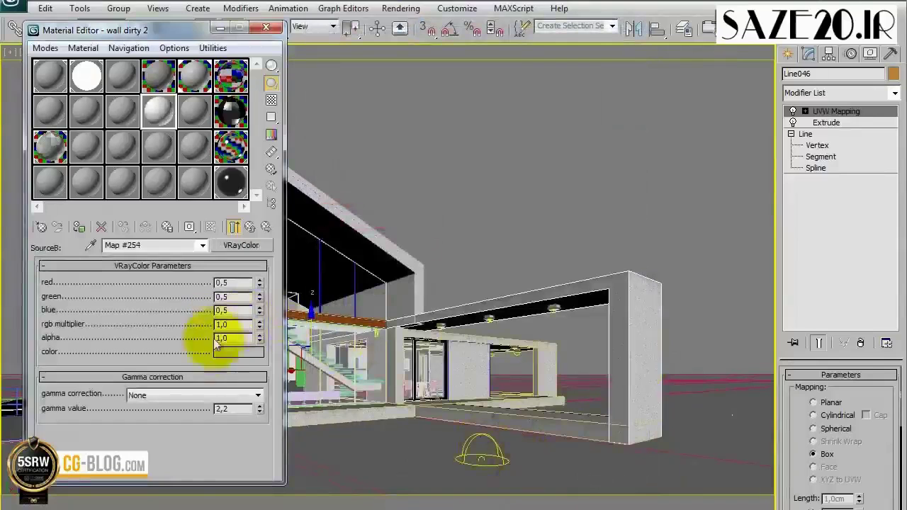
# Set the VRayColor map's color to orange with red 255, green 180 and blue 90
pyautogui.click(218, 350)
pyautogui.moveTo(653, 66); pyautogui.dragTo(527, 123)
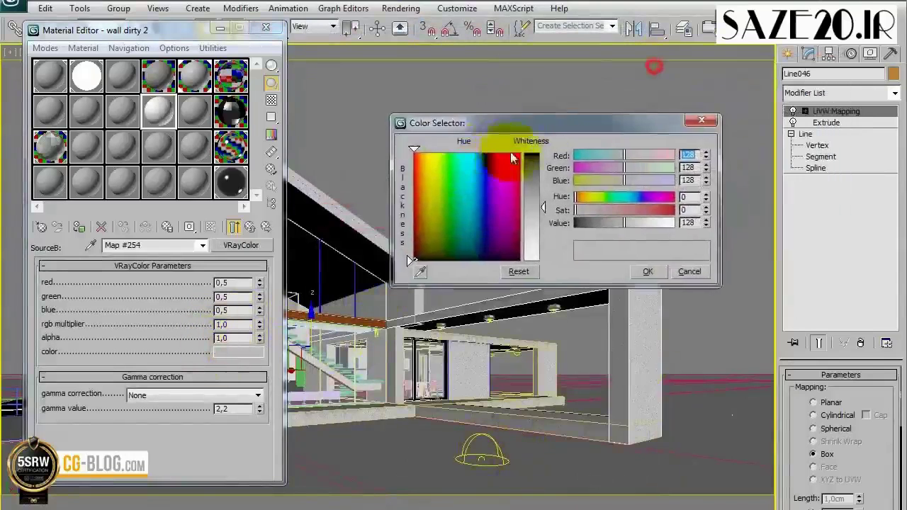
pyautogui.moveTo(511, 157); pyautogui.dragTo(498, 177)
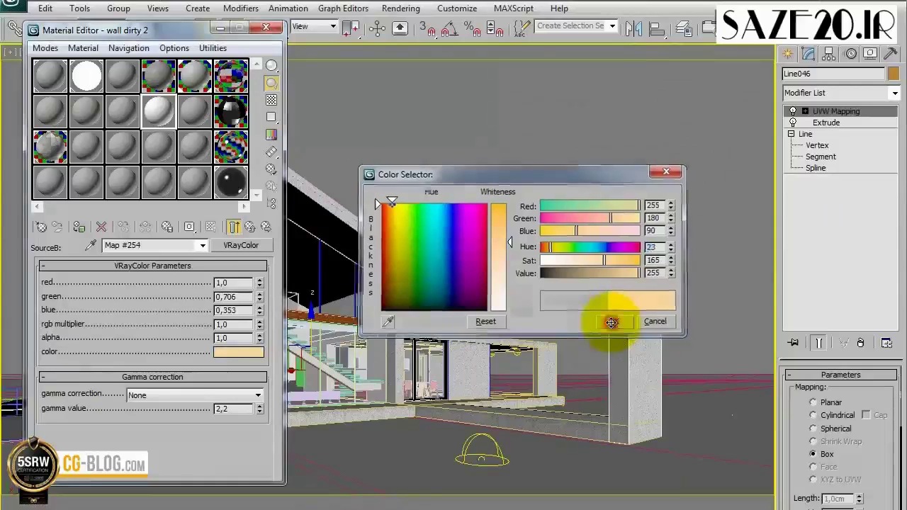
pyautogui.click(610, 322)
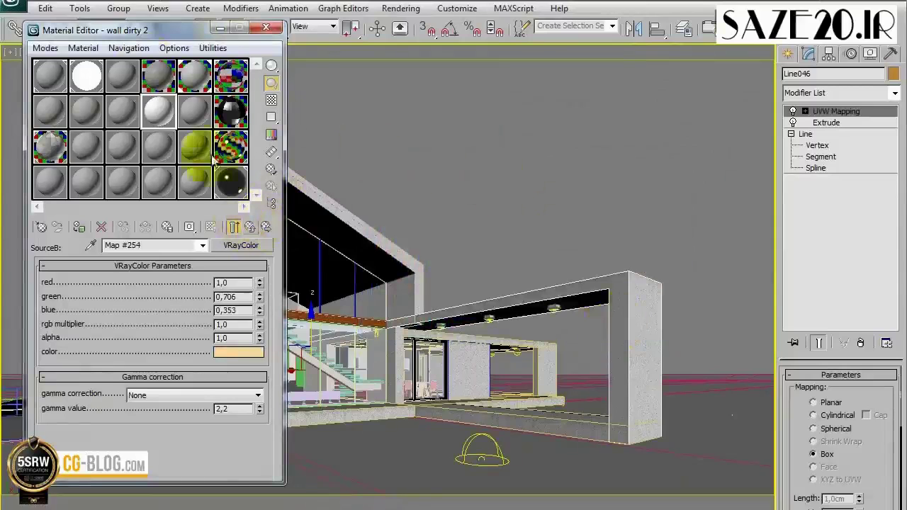
# Set the VRayCompTex operator to Multiply (A*B) and check the tinted concrete on an enlarged sample of the wall dirty 2 material
pyautogui.doubleClick(159, 111)
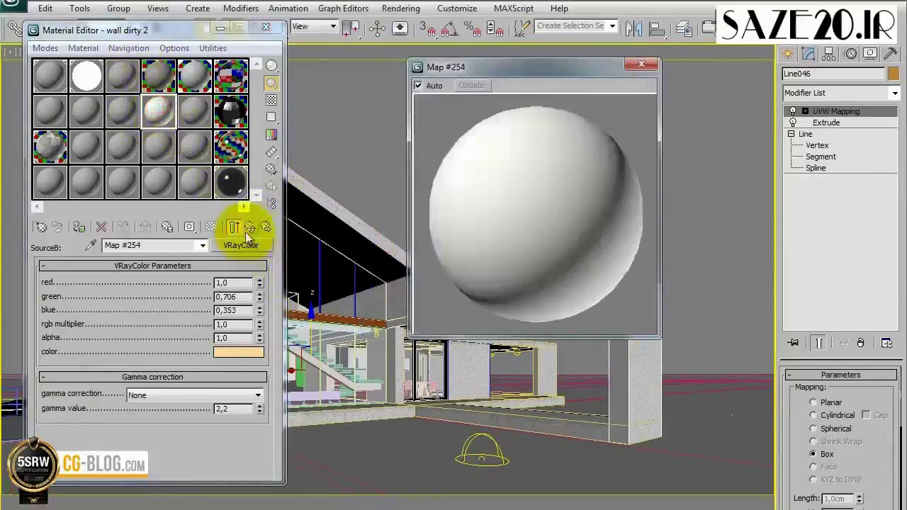
pyautogui.click(236, 227)
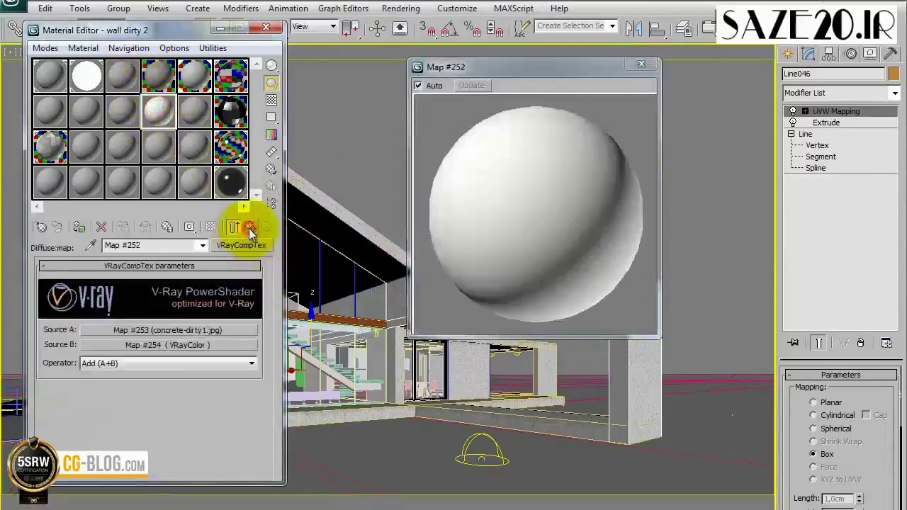
pyautogui.click(153, 363)
pyautogui.click(142, 403)
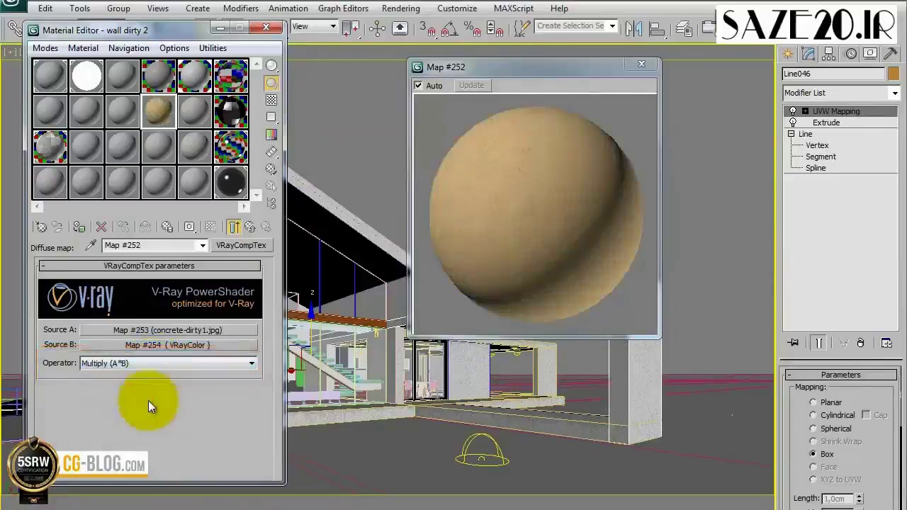
pyautogui.click(194, 76)
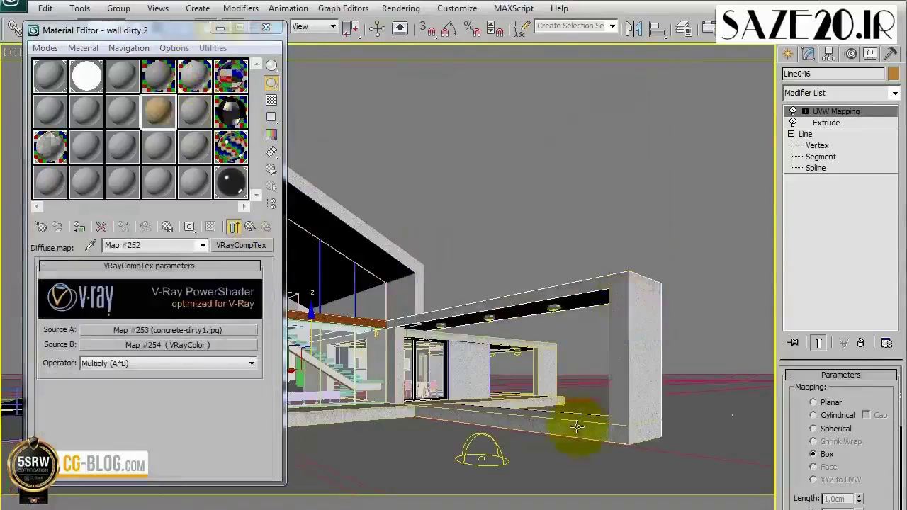
# Assign the wall dirty 2 material to both parts of the concrete frame and show its Source A bitmap in the viewport
pyautogui.keyDown('ctrl'); pyautogui.click(576, 427); pyautogui.keyUp('ctrl')
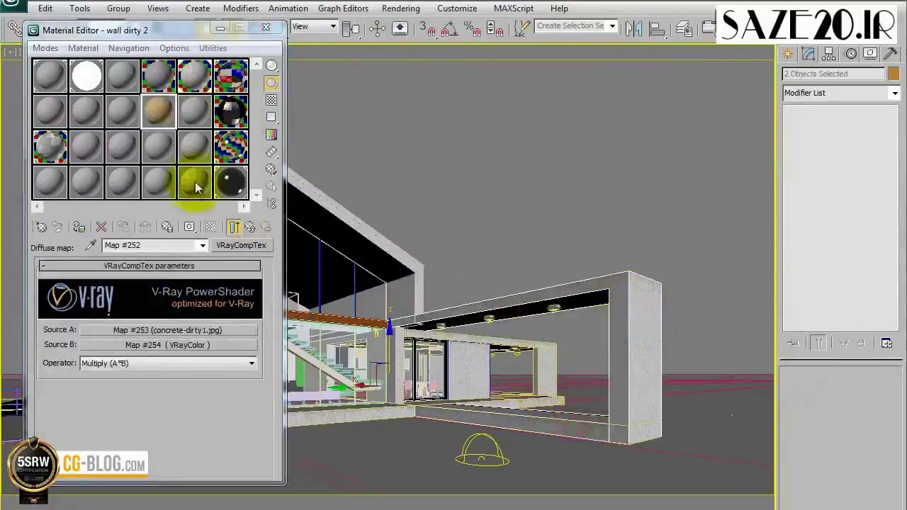
pyautogui.click(80, 228)
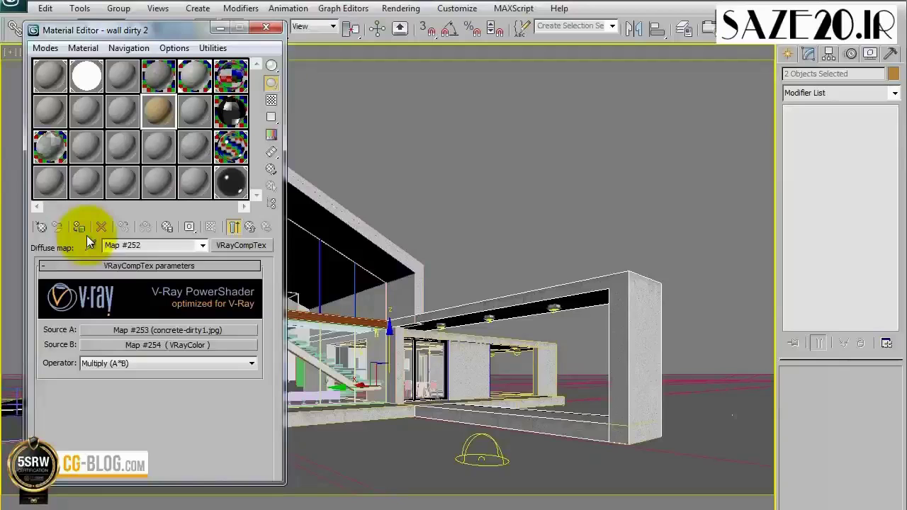
pyautogui.click(80, 228)
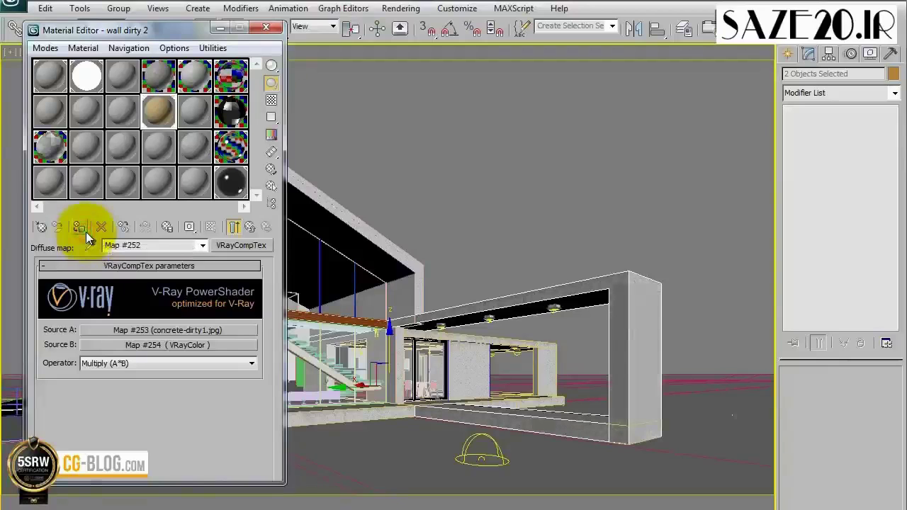
pyautogui.click(219, 330)
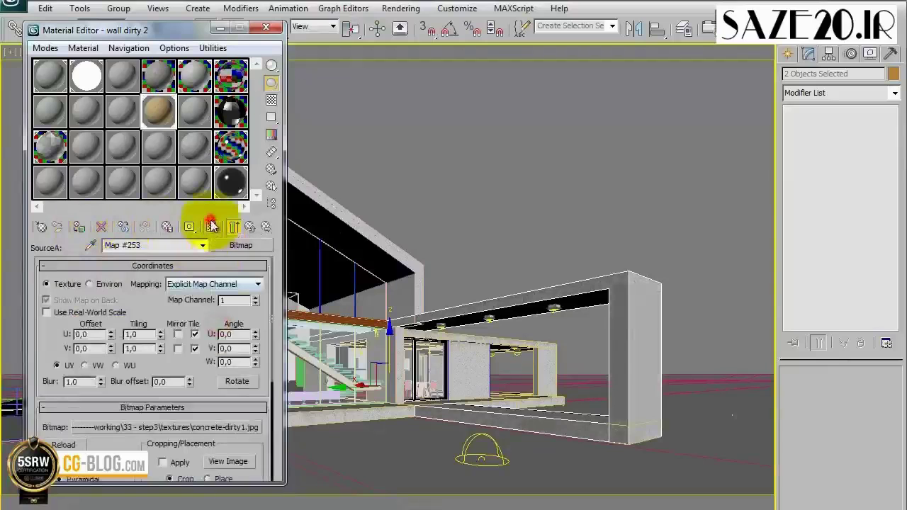
pyautogui.click(211, 226)
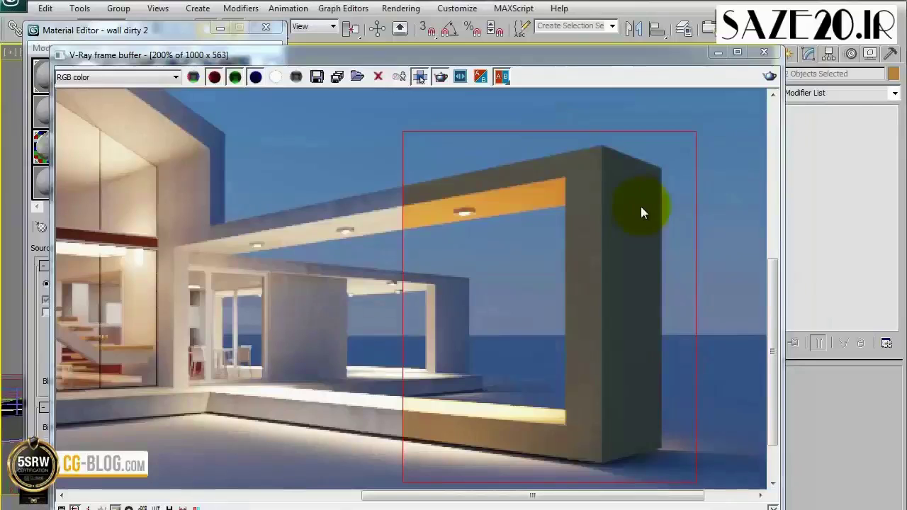
# Close the test render, assign the concrete dirty material back to the selected frame parts and bring up the V-Ray frame buffer
pyautogui.click(763, 51)
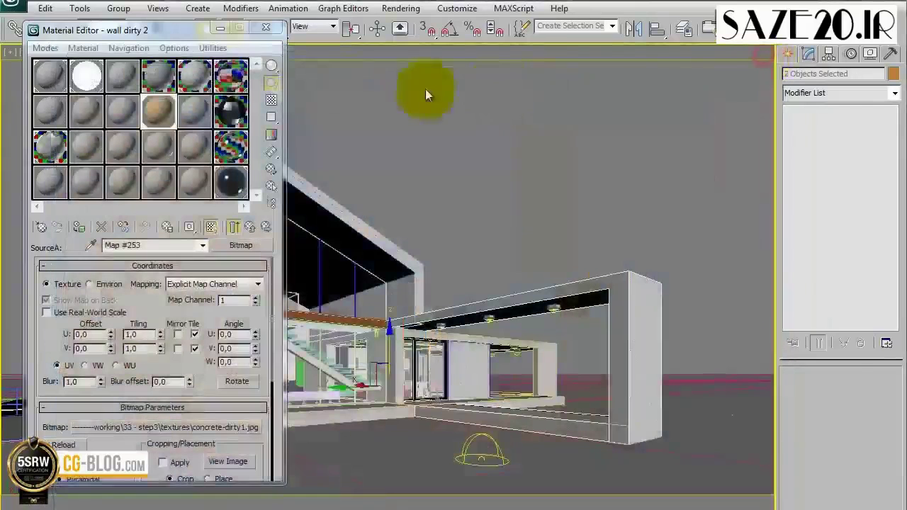
pyautogui.click(195, 76)
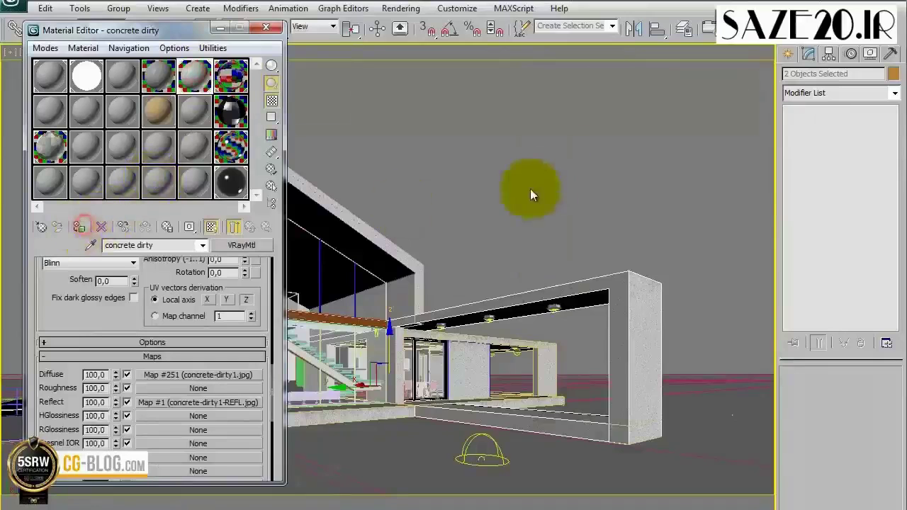
pyautogui.rightClick(554, 156)
pyautogui.click(610, 328)
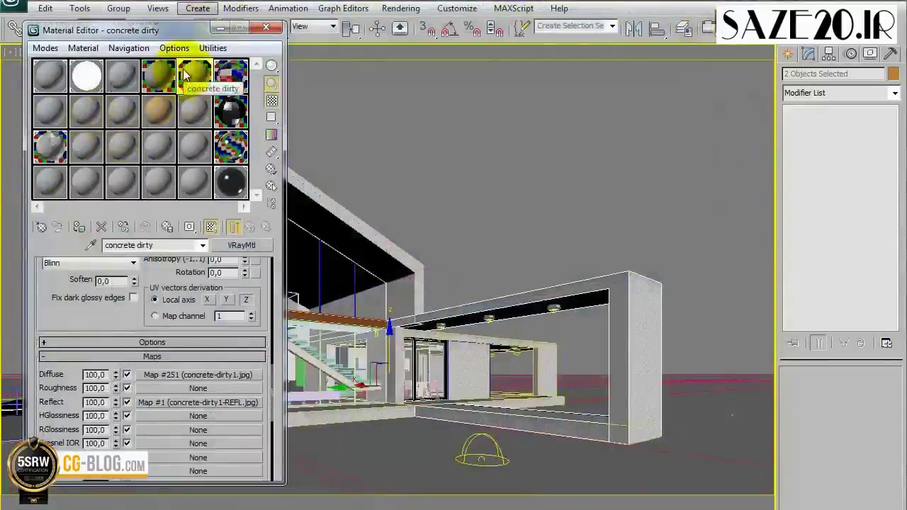
# Enable the output color map for the concrete-dirty1.jpg diffuse bitmap of the concrete dirty material
pyautogui.click(216, 374)
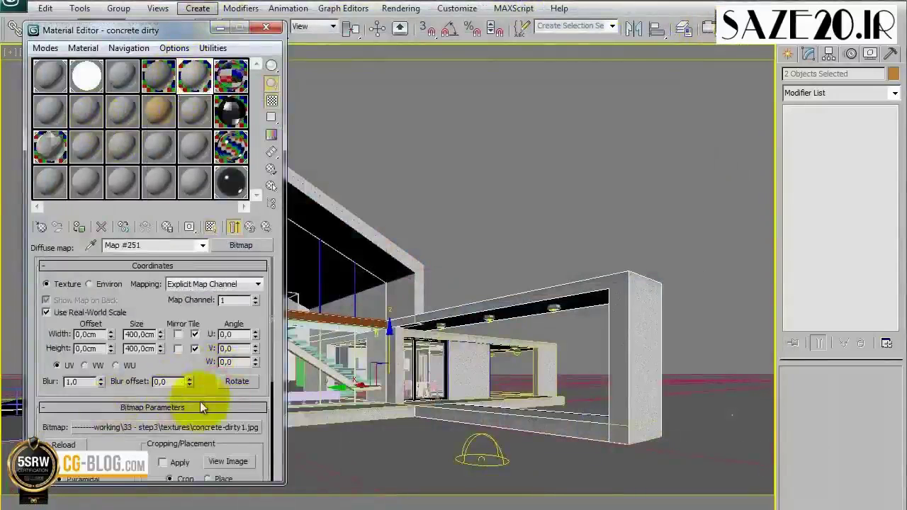
pyautogui.scroll(-5, 200, 374)
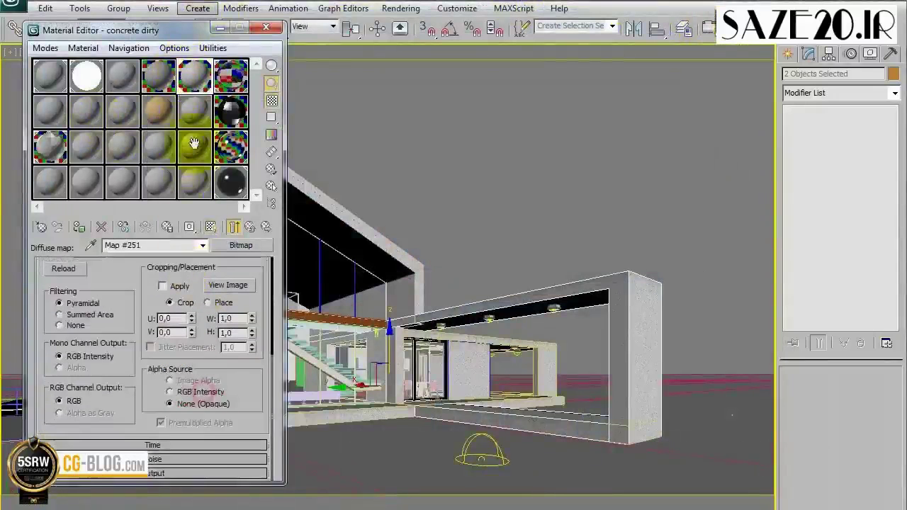
pyautogui.click(190, 473)
pyautogui.scroll(-5, 111, 375)
pyautogui.scroll(-1, 61, 293)
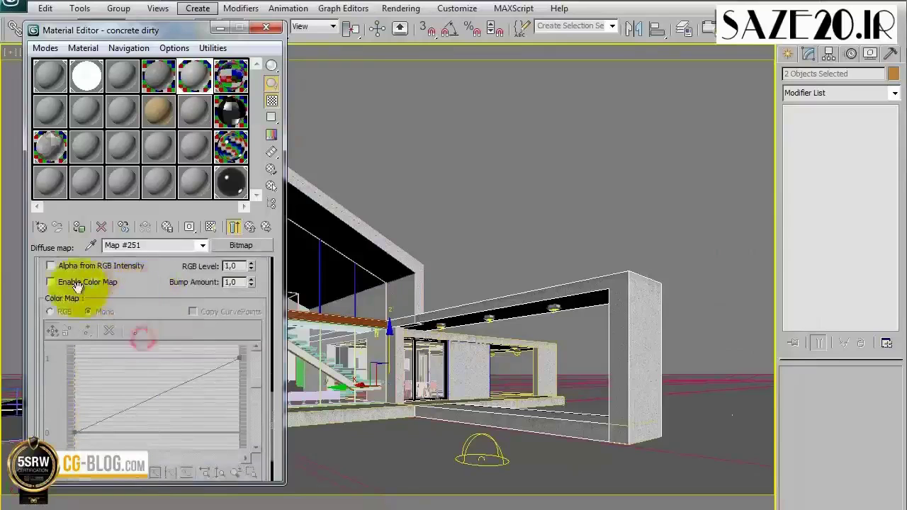
pyautogui.click(51, 282)
# Shape the color map curve into a contrast-boosting S using Bezier-Corner handles at both ends, checking it on an enlarged material sample
pyautogui.moveTo(162, 393); pyautogui.dragTo(138, 433)
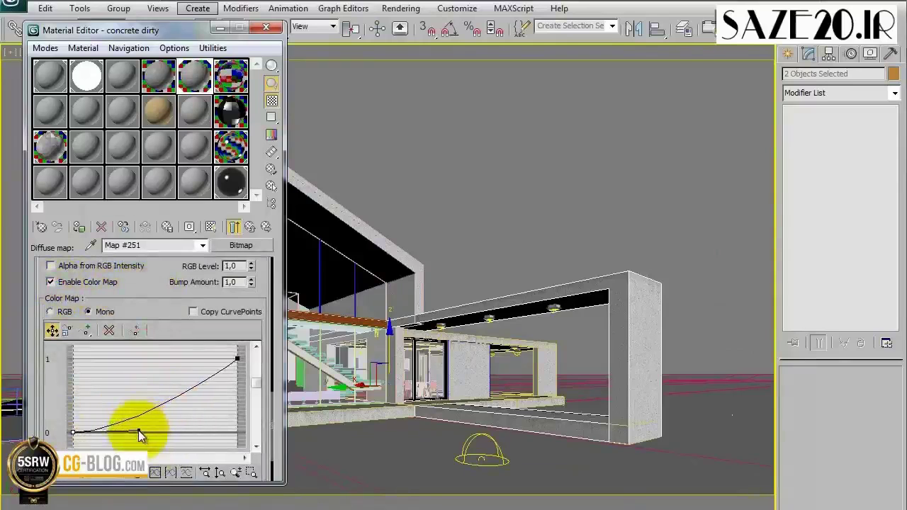
pyautogui.doubleClick(195, 76)
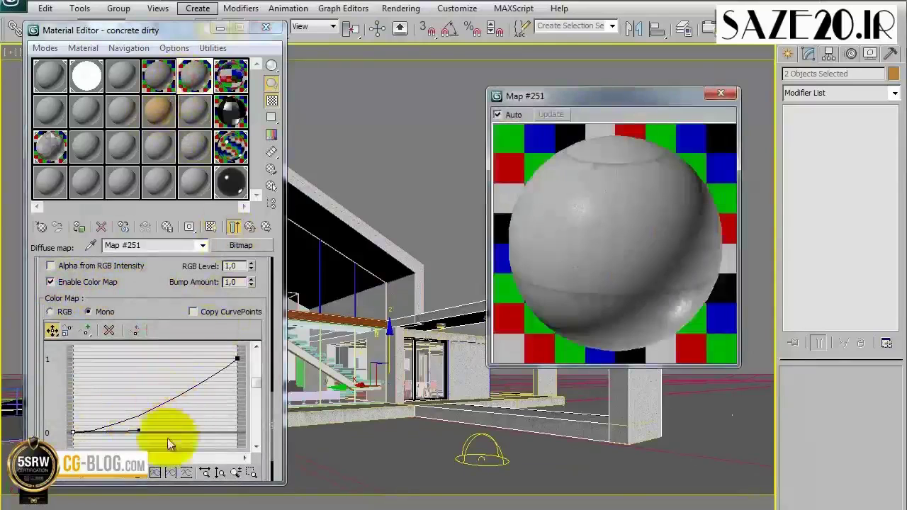
pyautogui.moveTo(135, 426); pyautogui.dragTo(154, 431)
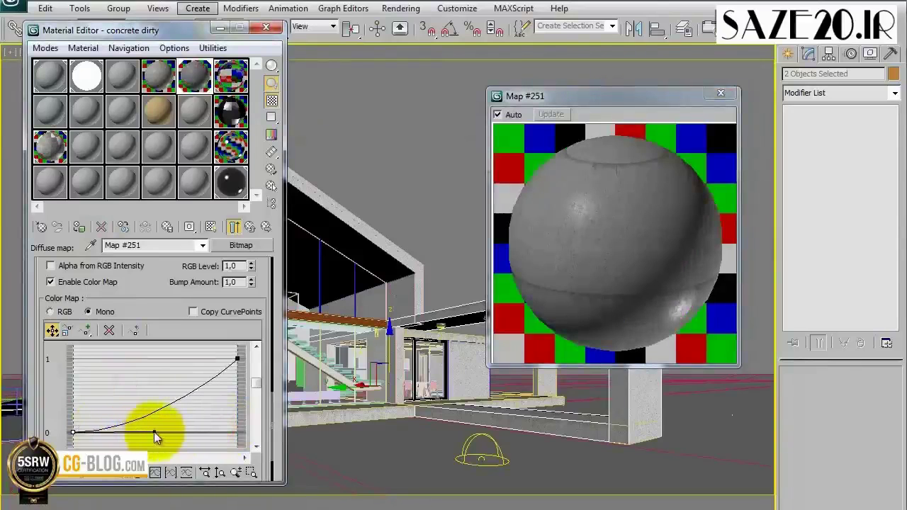
pyautogui.rightClick(236, 356)
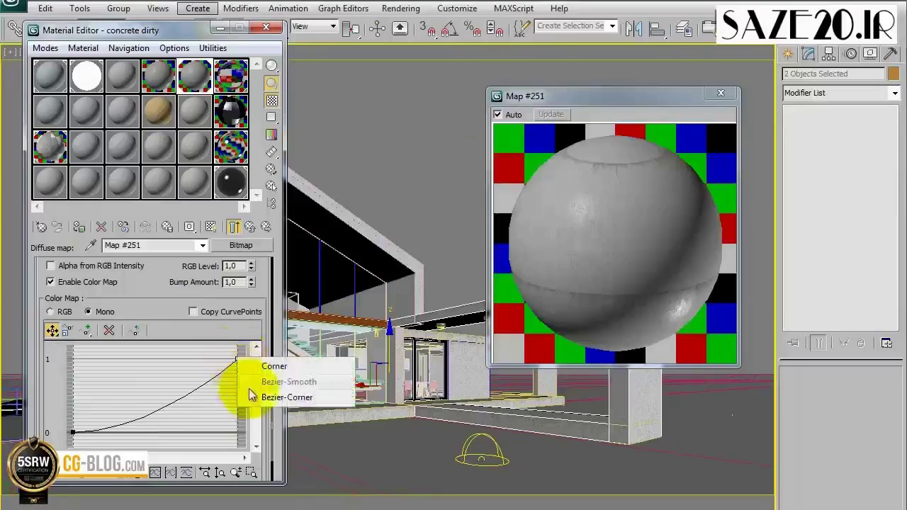
pyautogui.click(257, 397)
pyautogui.moveTo(201, 379); pyautogui.dragTo(193, 364)
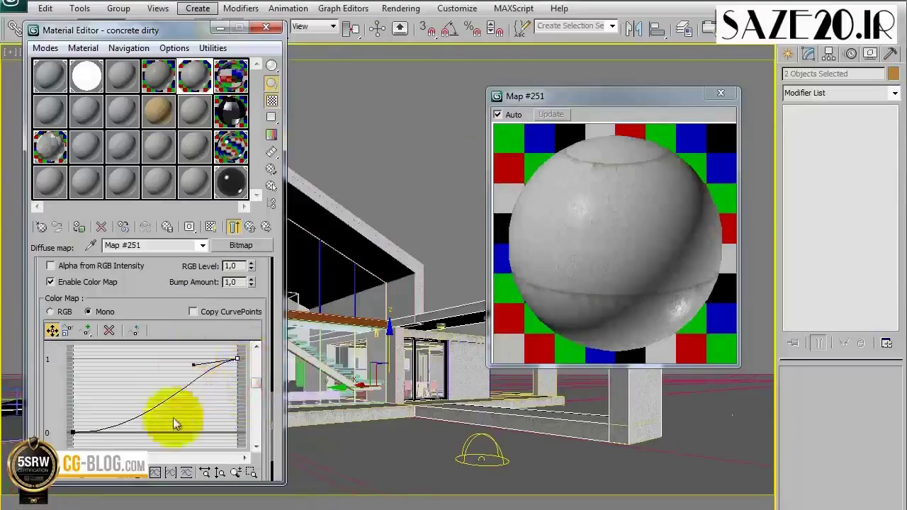
pyautogui.moveTo(72, 430); pyautogui.dragTo(168, 432)
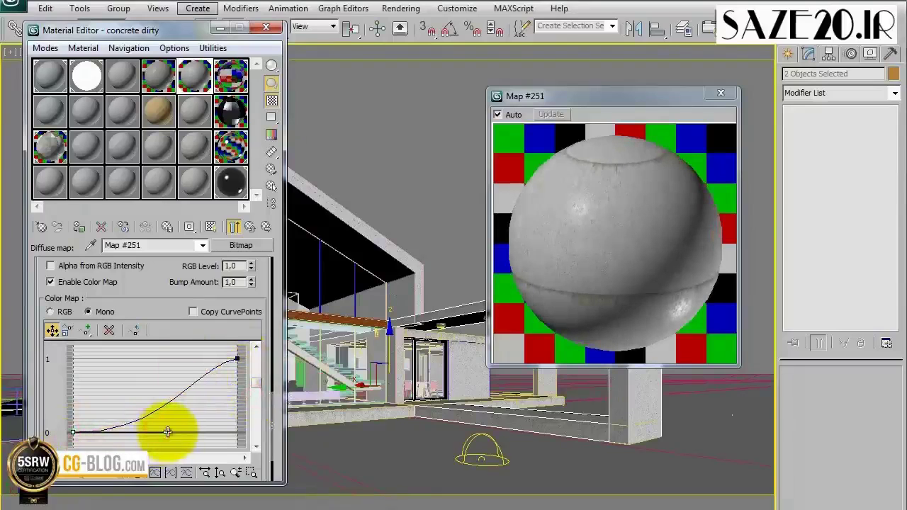
# Compare the concrete sample with the color map off and on, leave it enabled and close the enlarged preview
pyautogui.click(52, 281)
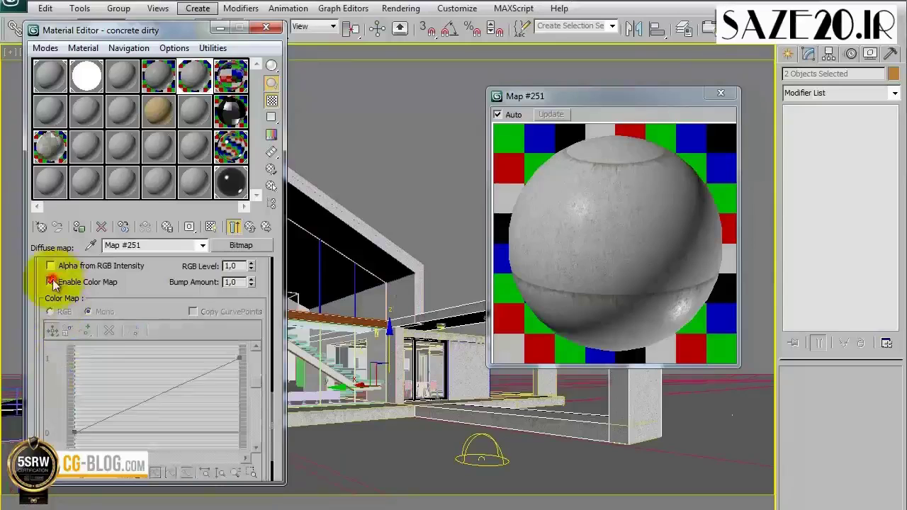
pyautogui.click(53, 282)
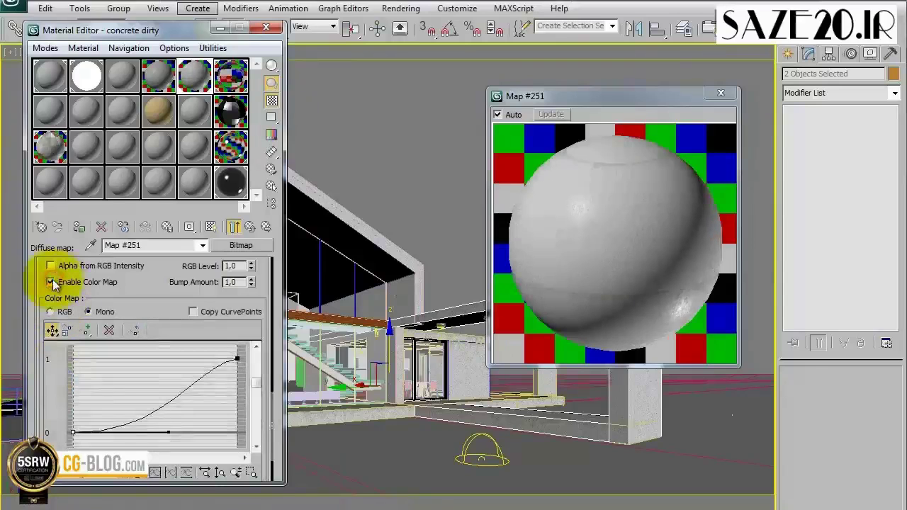
pyautogui.click(721, 94)
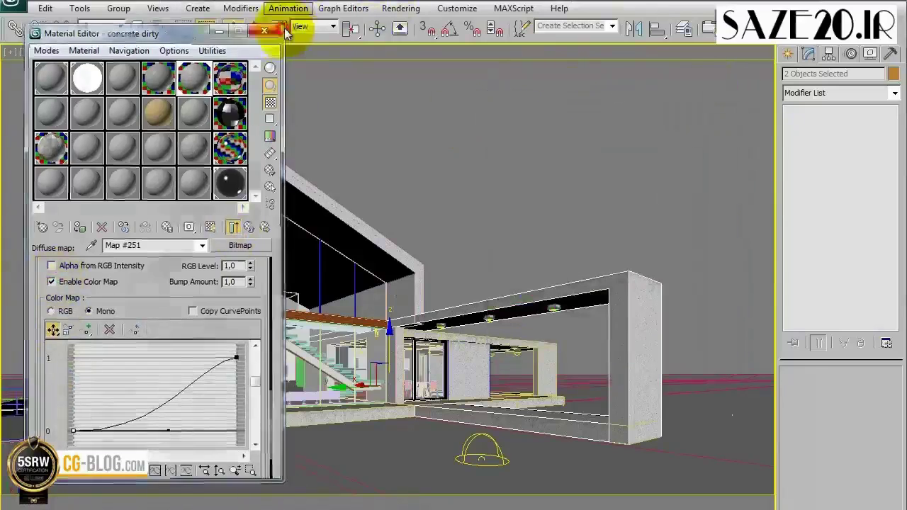
# Close the Material Editor, bring up the V-Ray frame buffer and start a new render of the house
pyautogui.click(266, 27)
pyautogui.rightClick(537, 152)
pyautogui.click(615, 316)
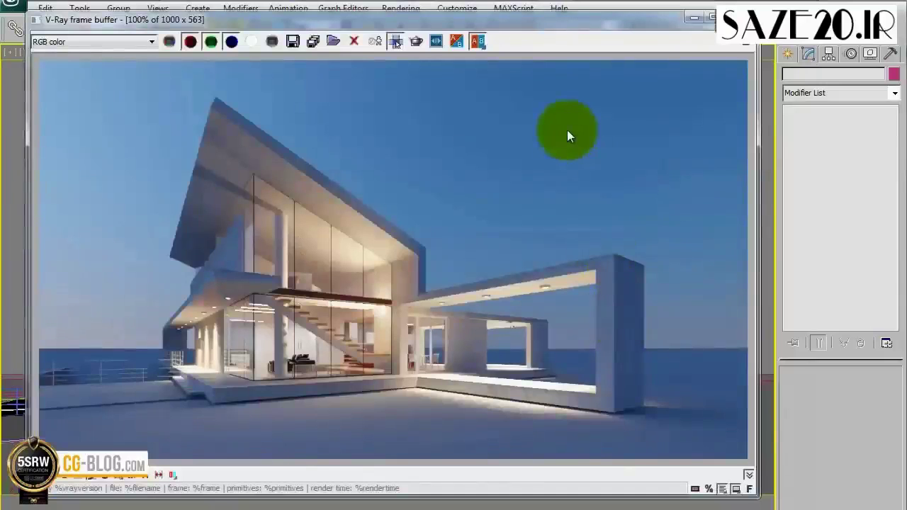
pyautogui.click(745, 46)
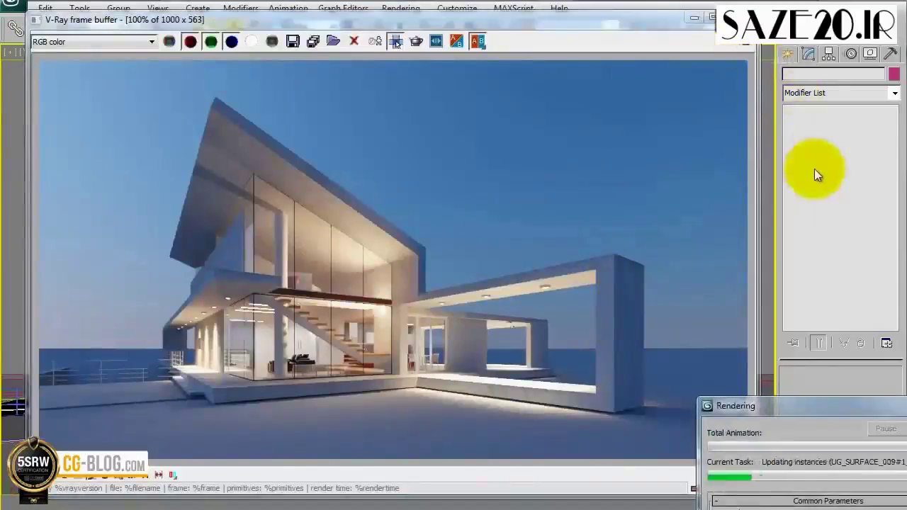